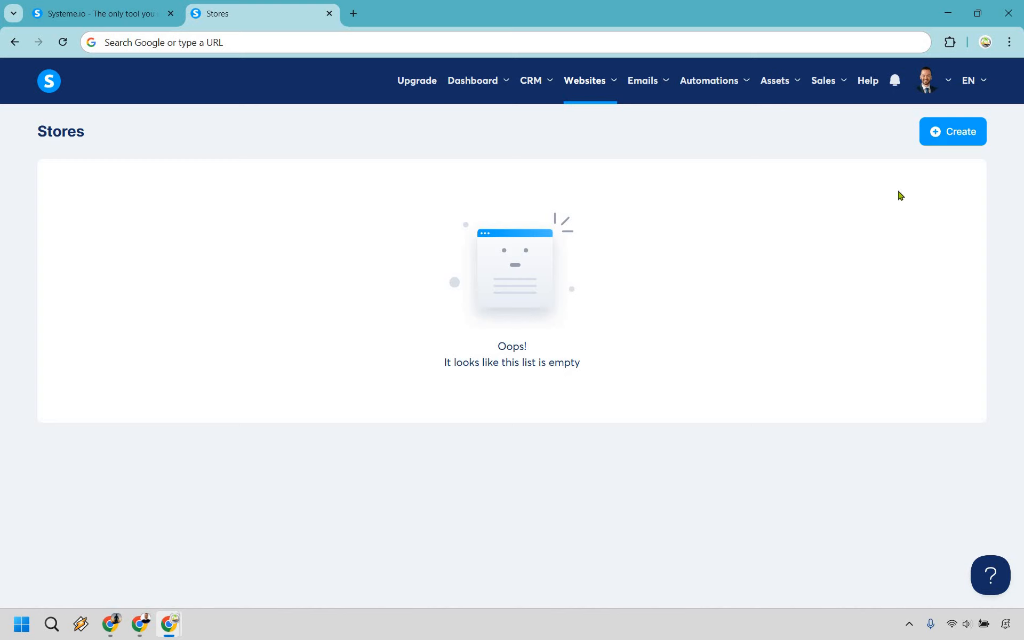
- Create a store named "Island of Marketing" in English on the 153209.systeme.io domain with the path island-of-marketing
{"action": "left_click", "coordinate": [949, 138]}
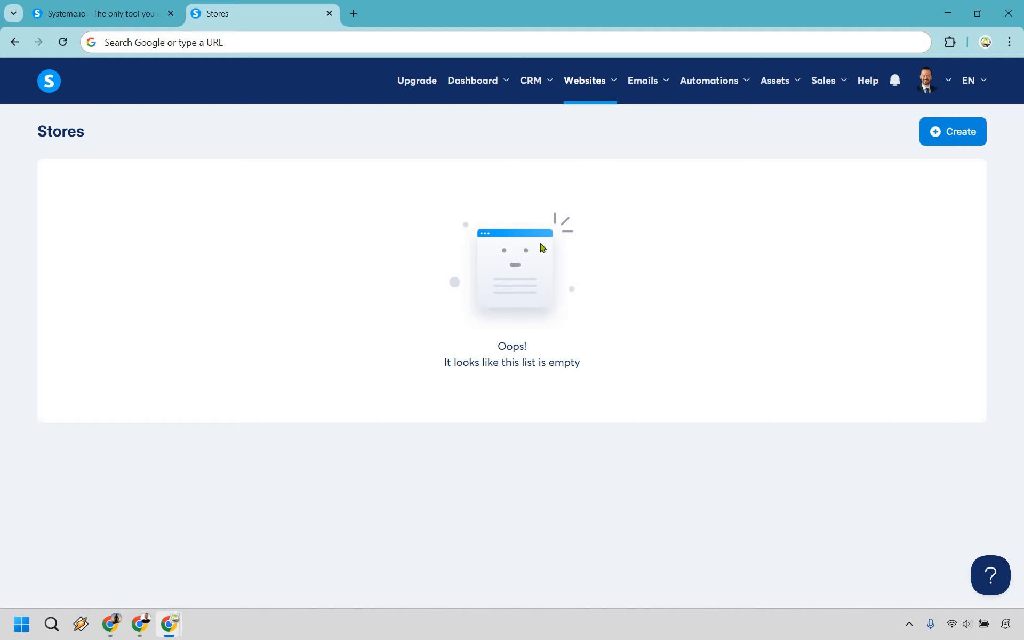
{"action": "left_click", "coordinate": [415, 285]}
{"action": "type", "text": "Island of Marketing"}
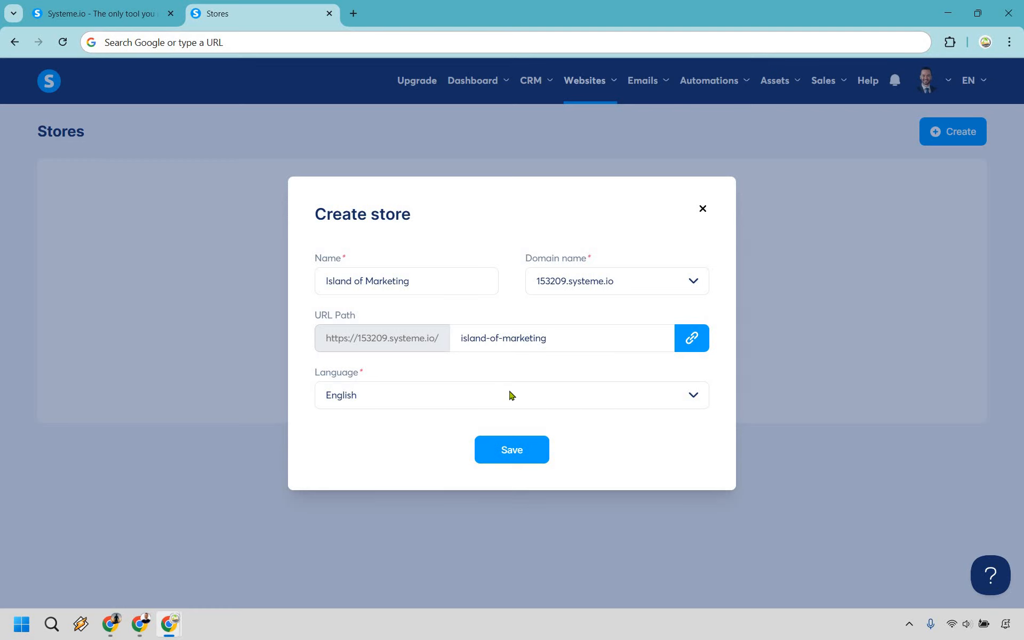
{"action": "left_click", "coordinate": [505, 450]}
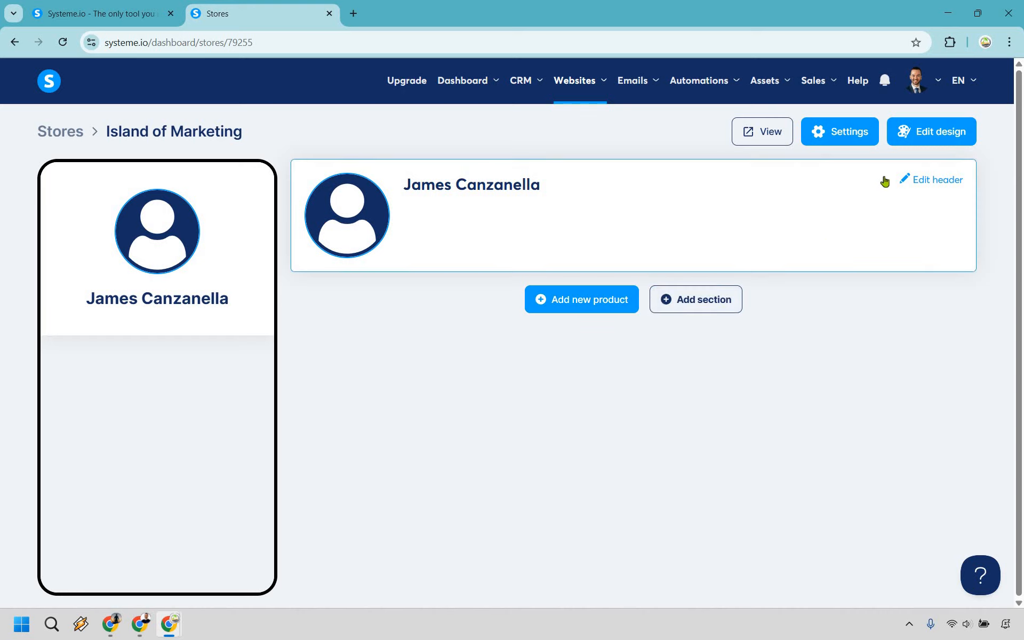
- Set the header's display name to "Marketing Island" and bio to "Where tools sparkle, clicks happen, and your next favorite software is always just a wave away 🏝"
{"action": "left_click", "coordinate": [939, 180]}
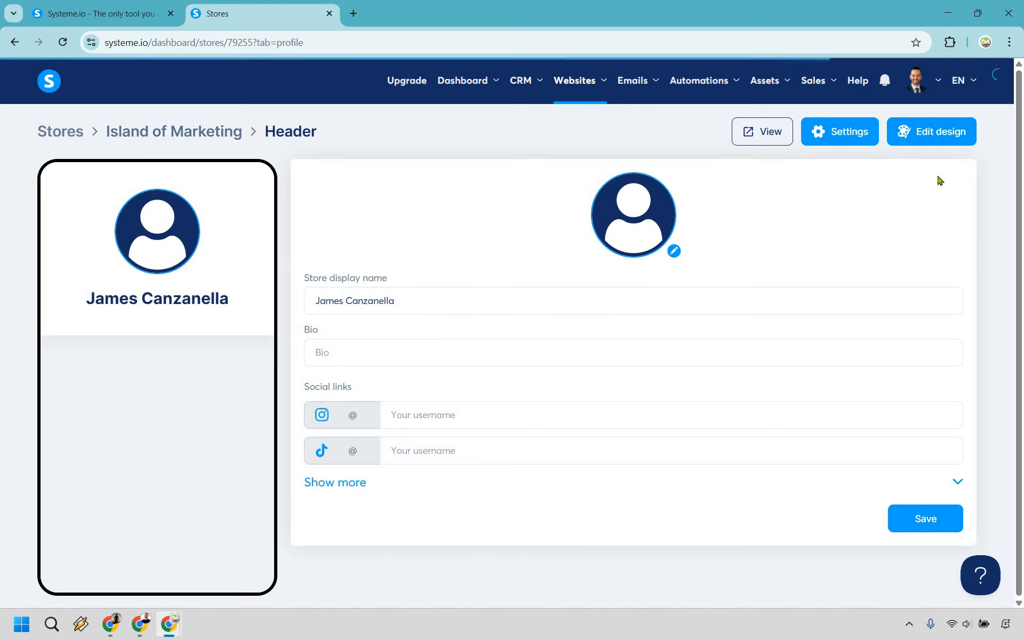
{"action": "triple_click", "coordinate": [391, 301]}
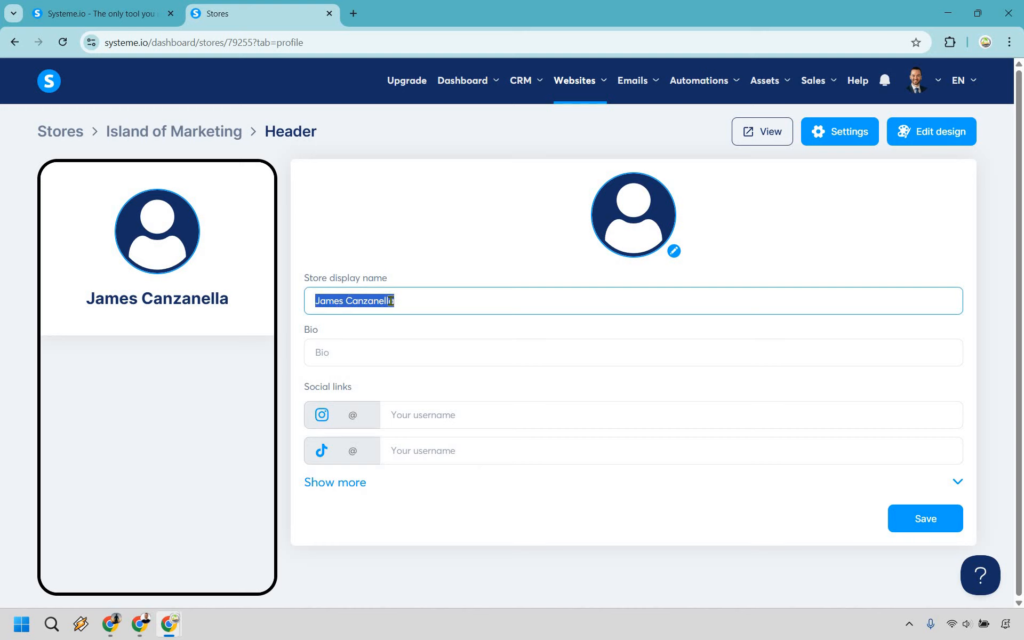
{"action": "type", "text": "Marketing Island"}
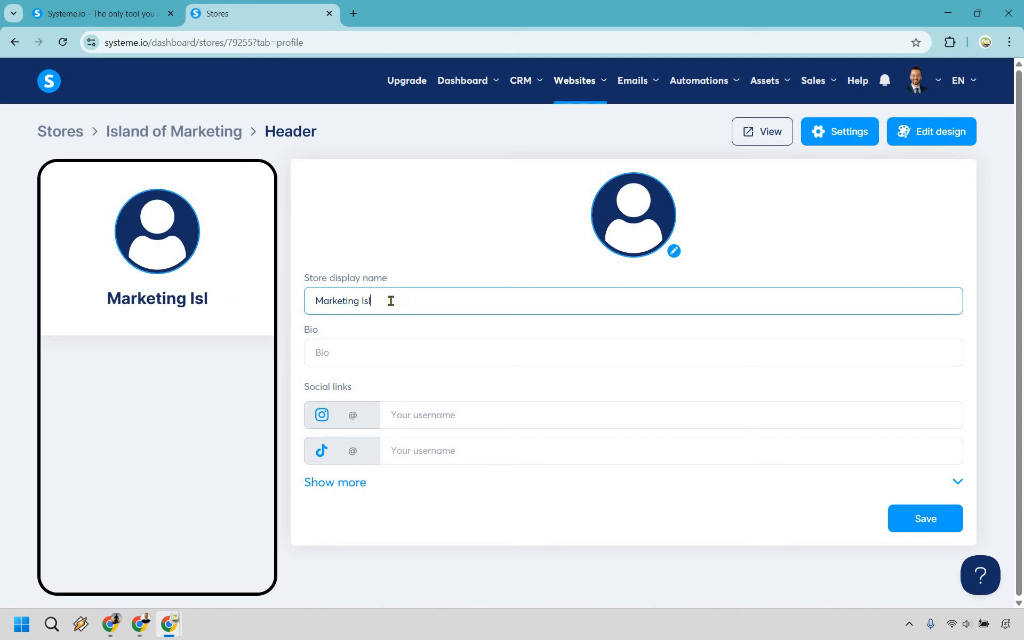
{"action": "left_click", "coordinate": [431, 351]}
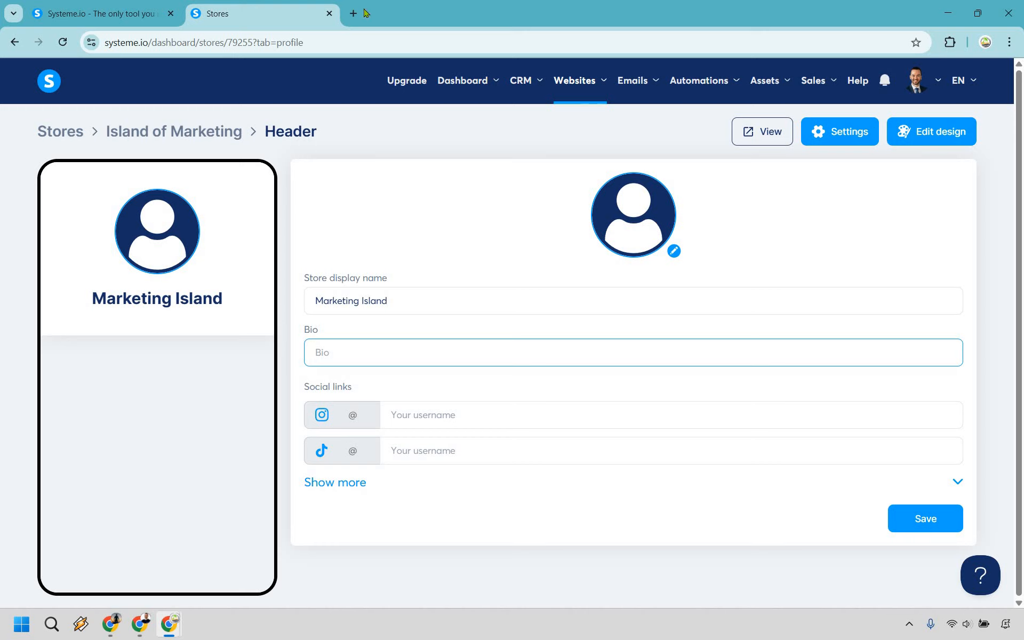
{"action": "type", "text": "Where tools sparkle, clicks happen, and your next favorite software is always just a wave away 🏝"}
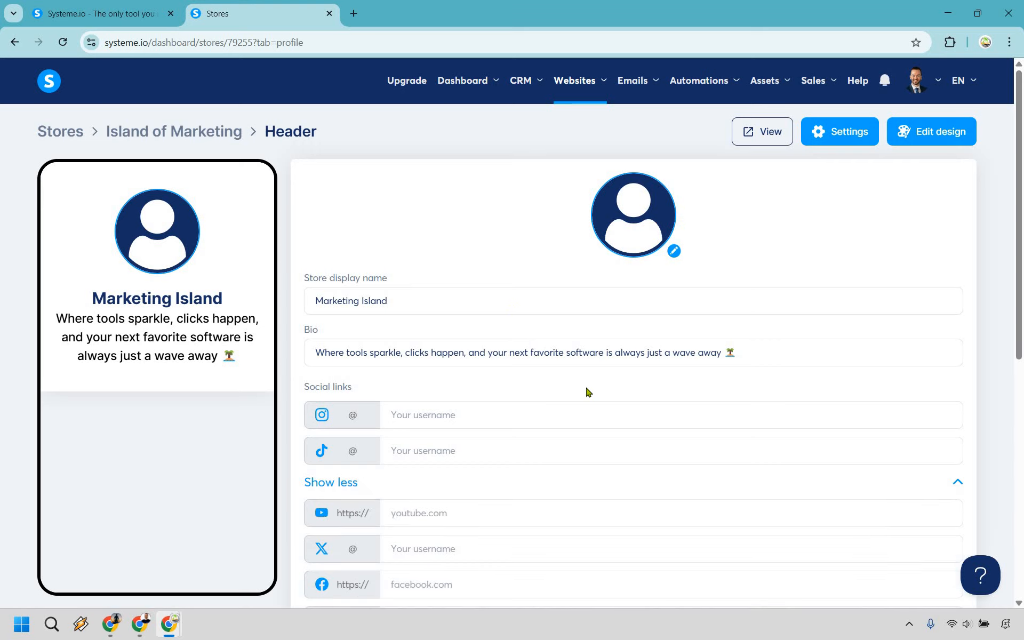
{"action": "scroll", "coordinate": [584, 395], "scroll_direction": "down", "scroll_amount": 1}
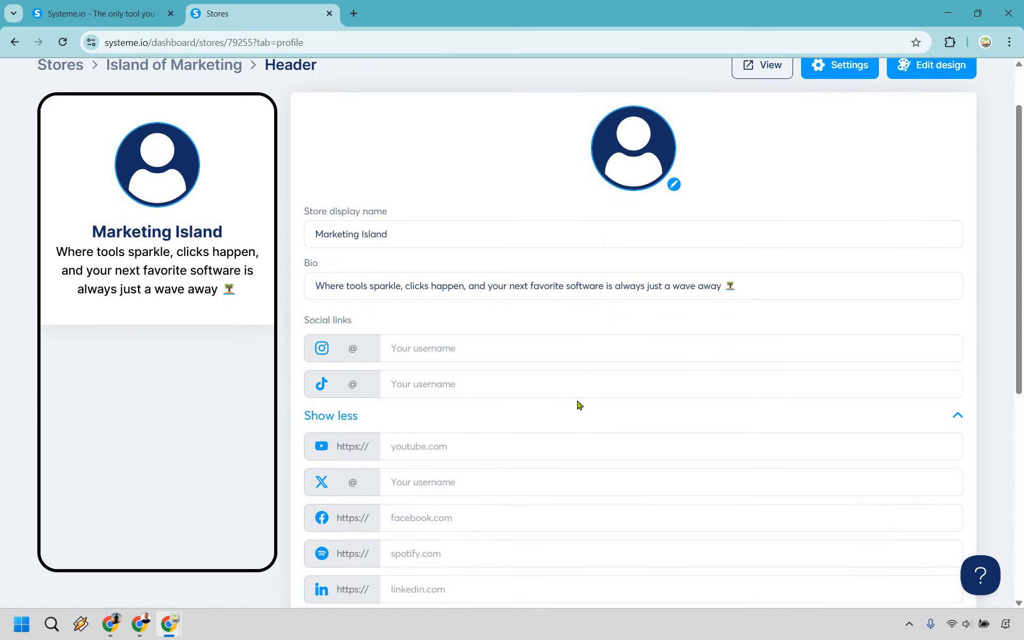
{"action": "scroll", "coordinate": [562, 368], "scroll_direction": "down", "scroll_amount": 1}
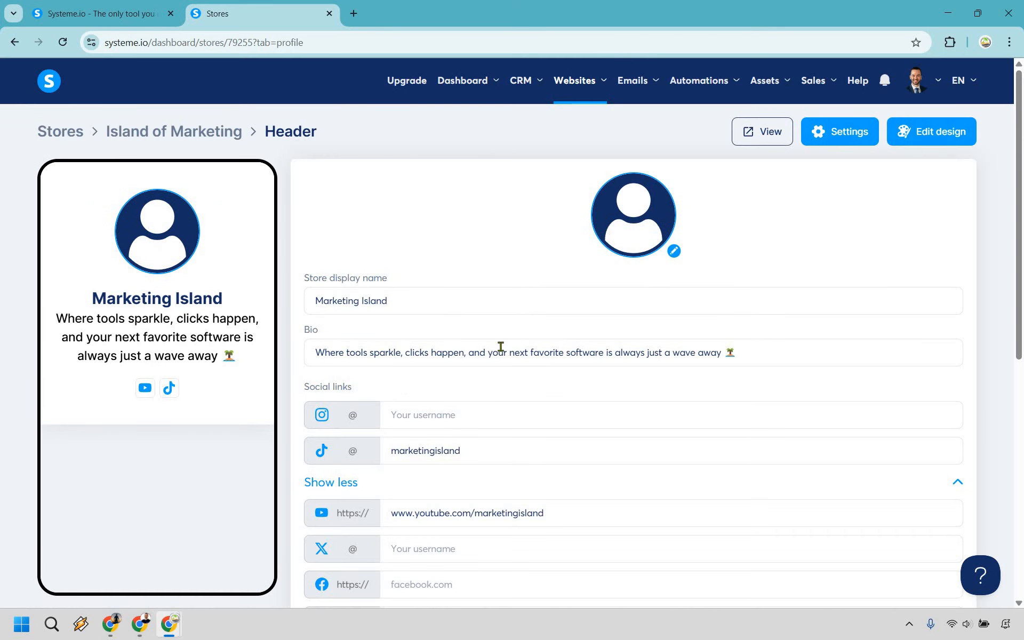
{"action": "scroll", "coordinate": [510, 320], "scroll_direction": "down", "scroll_amount": 1}
{"action": "scroll", "coordinate": [534, 285], "scroll_direction": "down", "scroll_amount": 1}
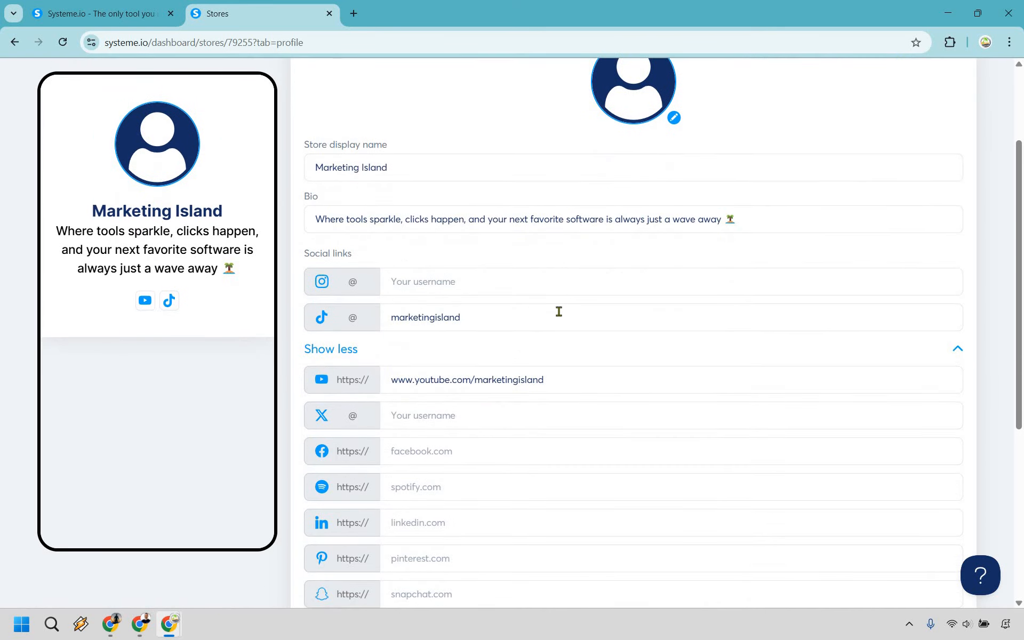
{"action": "scroll", "coordinate": [558, 311], "scroll_direction": "down", "scroll_amount": 1}
{"action": "scroll", "coordinate": [589, 345], "scroll_direction": "down", "scroll_amount": 1}
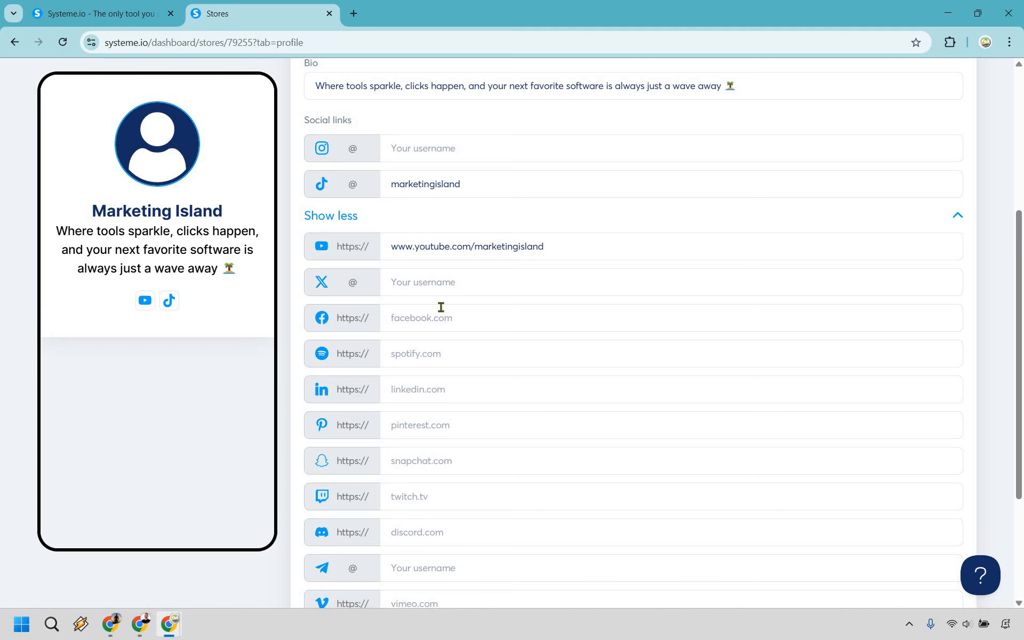
{"action": "scroll", "coordinate": [443, 312], "scroll_direction": "down", "scroll_amount": 3}
{"action": "scroll", "coordinate": [484, 361], "scroll_direction": "down", "scroll_amount": 1}
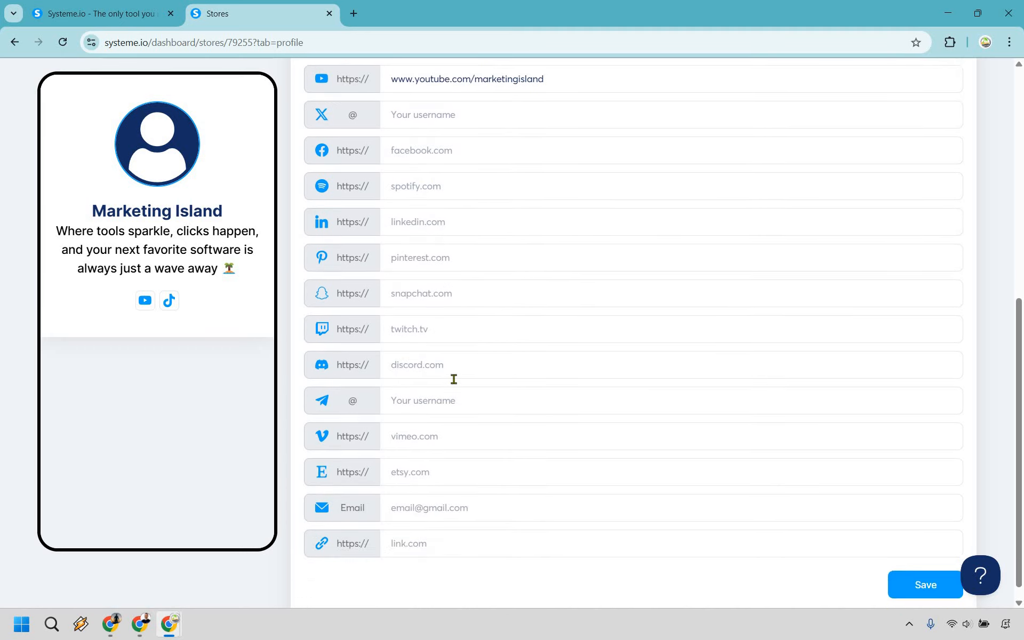
{"action": "scroll", "coordinate": [514, 322], "scroll_direction": "up", "scroll_amount": 6}
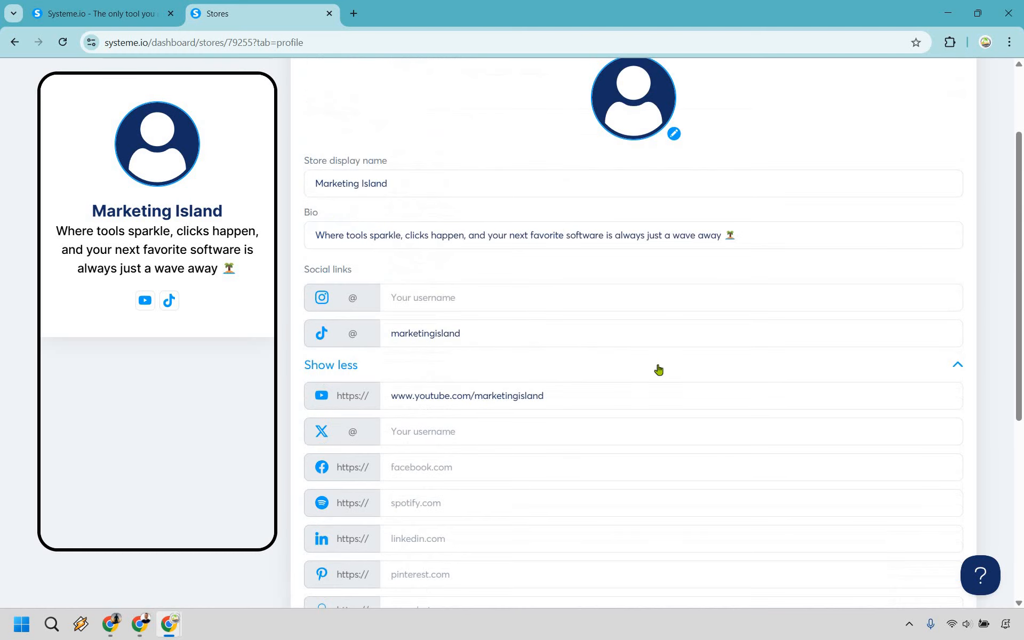
{"action": "scroll", "coordinate": [684, 410], "scroll_direction": "up", "scroll_amount": 2}
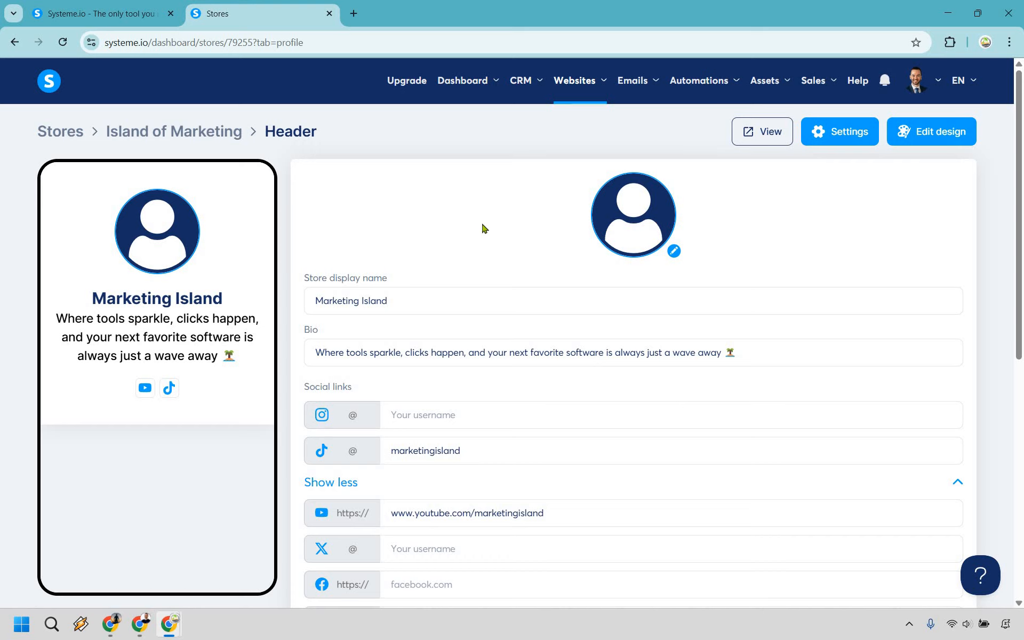
- Replace the header's profile picture with the palm tree island logo and save the header
{"action": "left_click", "coordinate": [675, 252]}
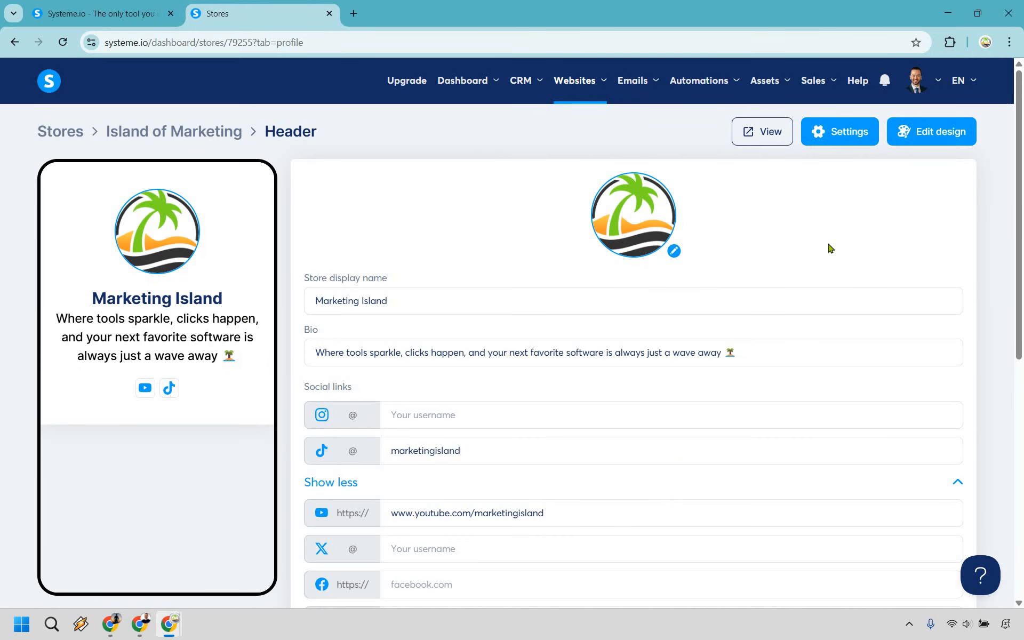
{"action": "scroll", "coordinate": [830, 245], "scroll_direction": "down", "scroll_amount": 8}
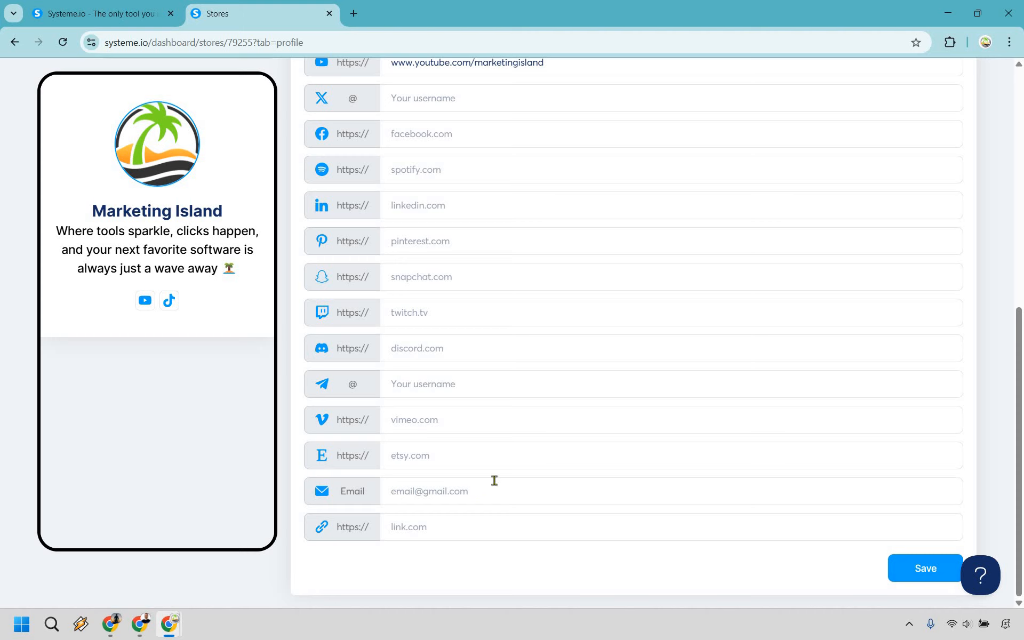
{"action": "left_click", "coordinate": [925, 570]}
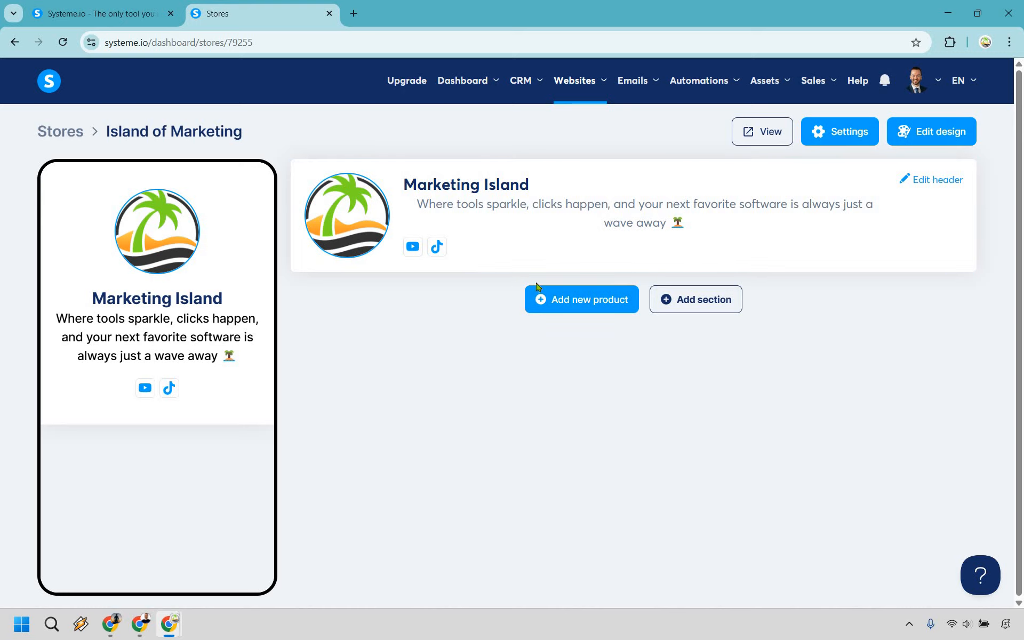
- Enable Credit cards (Stripe) and PayPal as accepted payment methods in the store settings, save them, and return to the store overview
{"action": "left_click", "coordinate": [718, 307]}
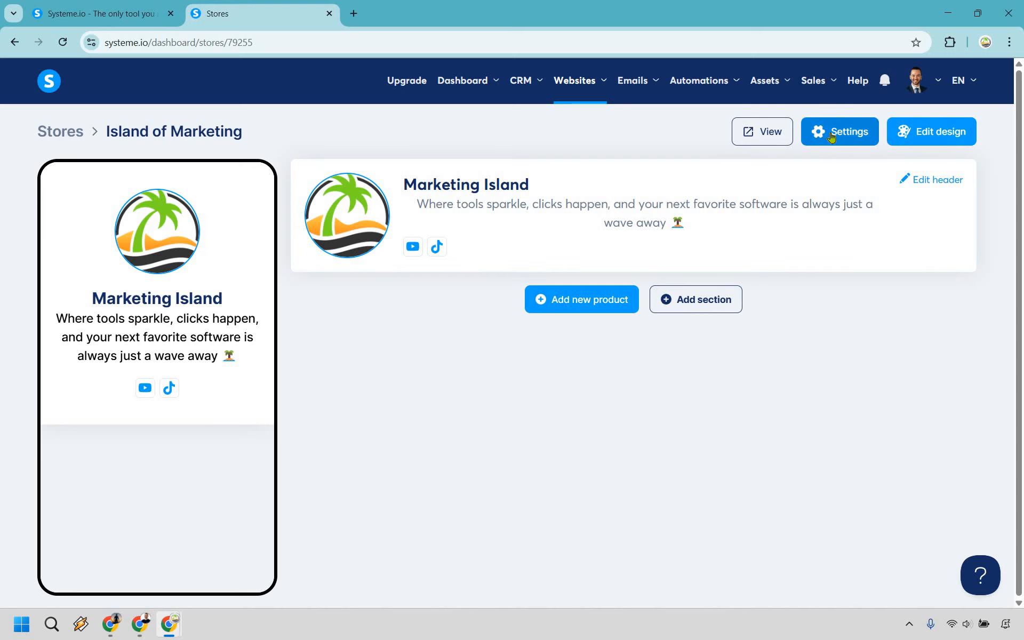
{"action": "left_click", "coordinate": [803, 141]}
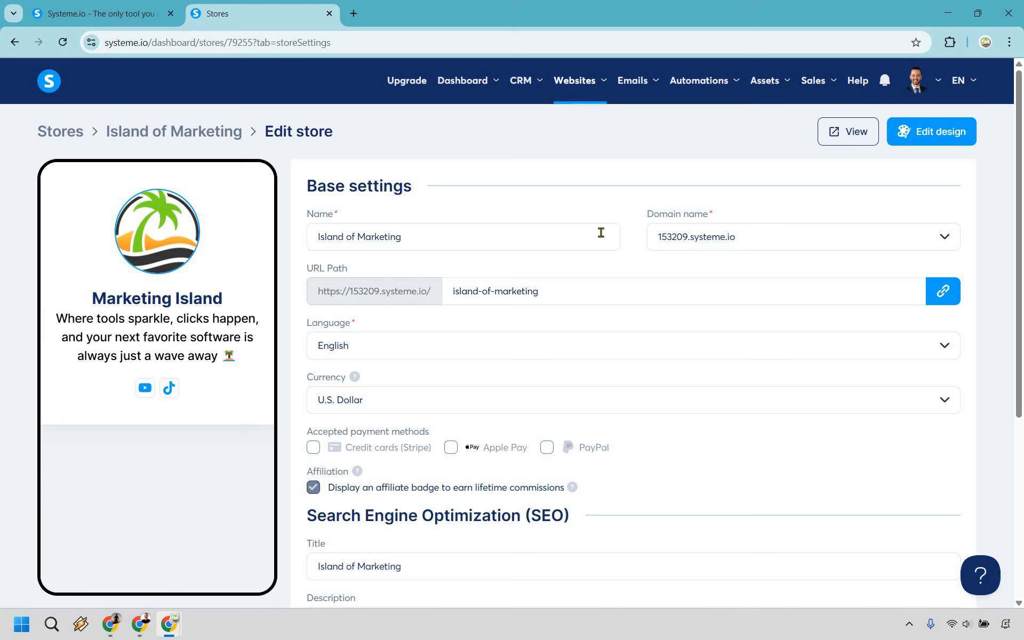
{"action": "scroll", "coordinate": [611, 225], "scroll_direction": "down", "scroll_amount": 3}
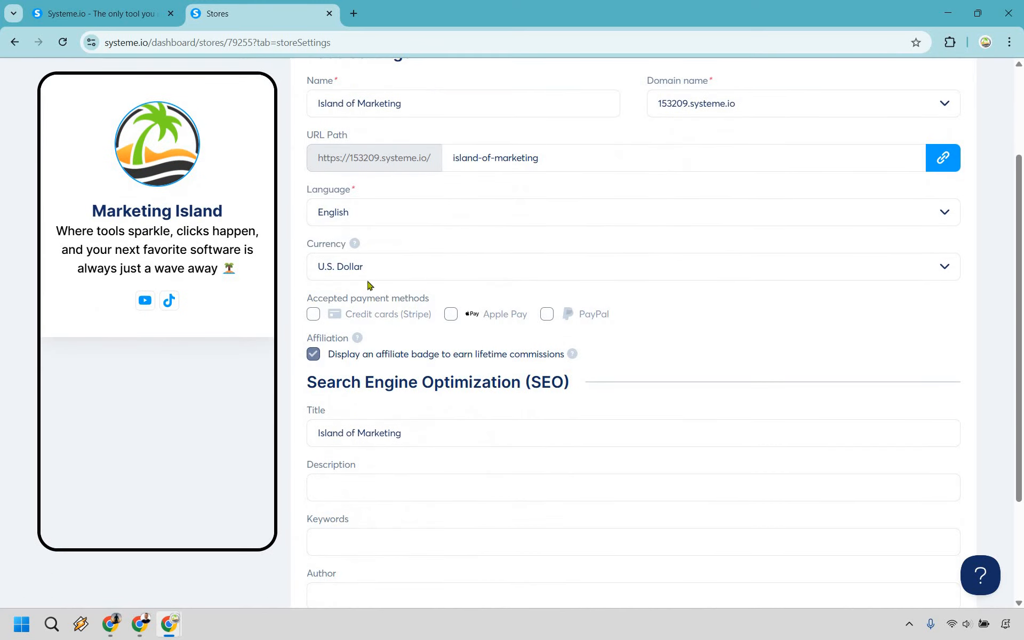
{"action": "left_click", "coordinate": [316, 316]}
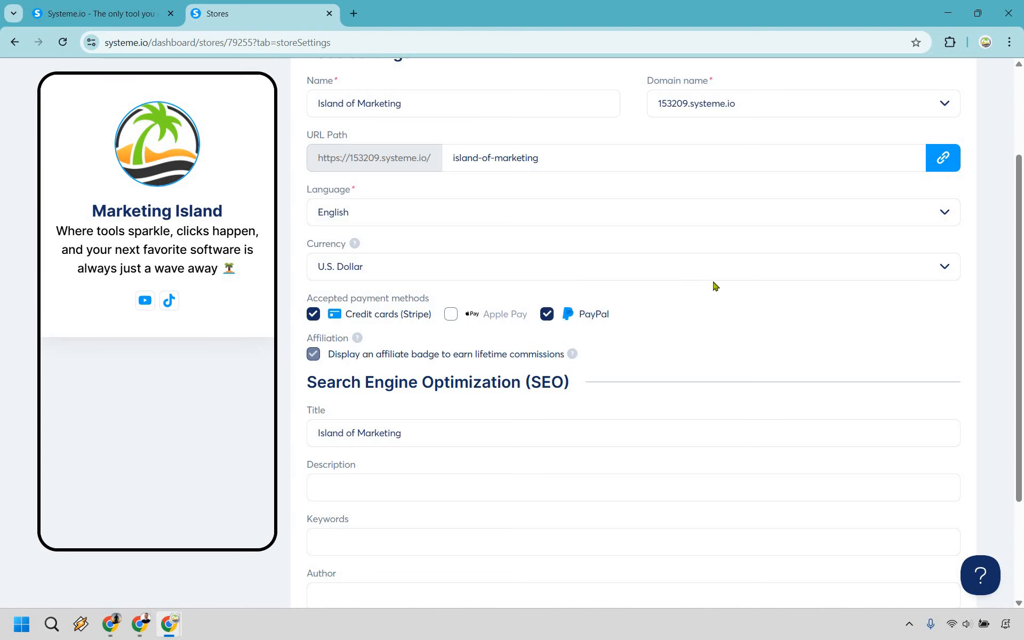
{"action": "scroll", "coordinate": [404, 297], "scroll_direction": "down", "scroll_amount": 1}
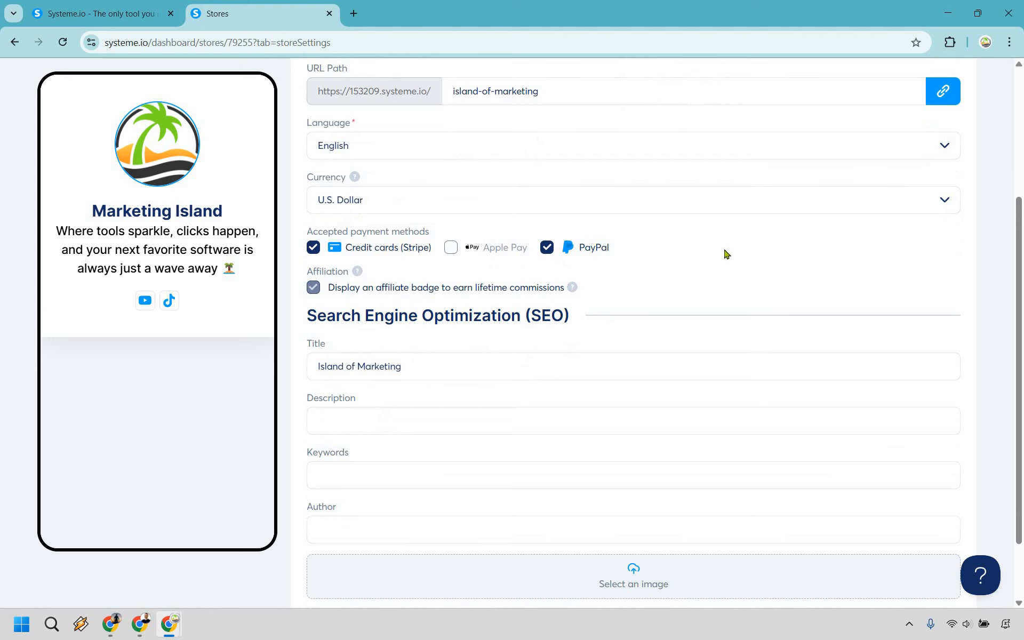
{"action": "scroll", "coordinate": [308, 350], "scroll_direction": "down", "scroll_amount": 2}
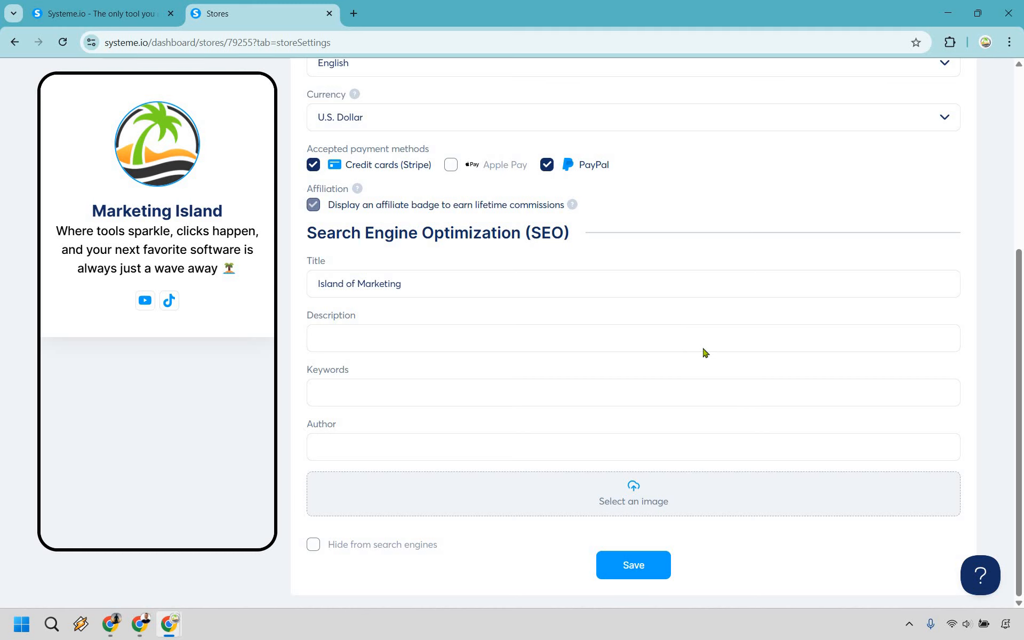
{"action": "scroll", "coordinate": [703, 352], "scroll_direction": "up", "scroll_amount": 5}
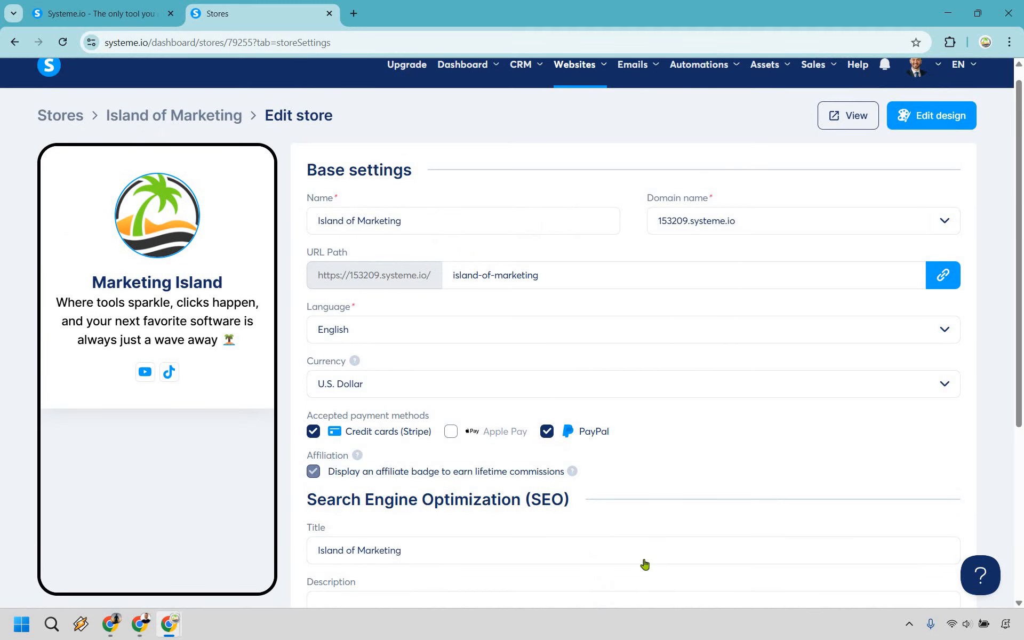
{"action": "scroll", "coordinate": [645, 563], "scroll_direction": "down", "scroll_amount": 5}
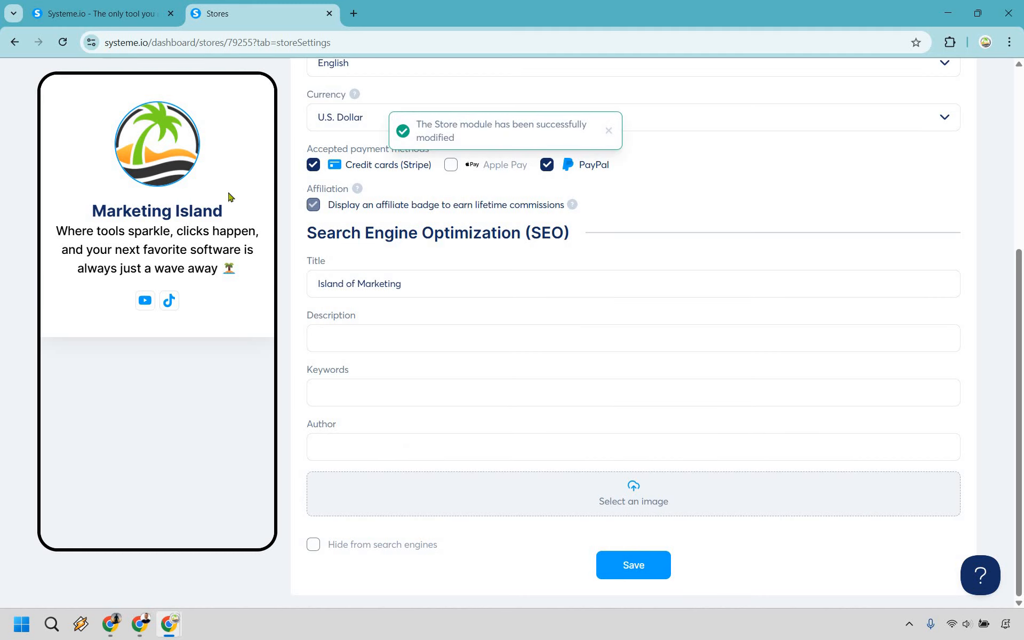
{"action": "scroll", "coordinate": [229, 197], "scroll_direction": "up", "scroll_amount": 5}
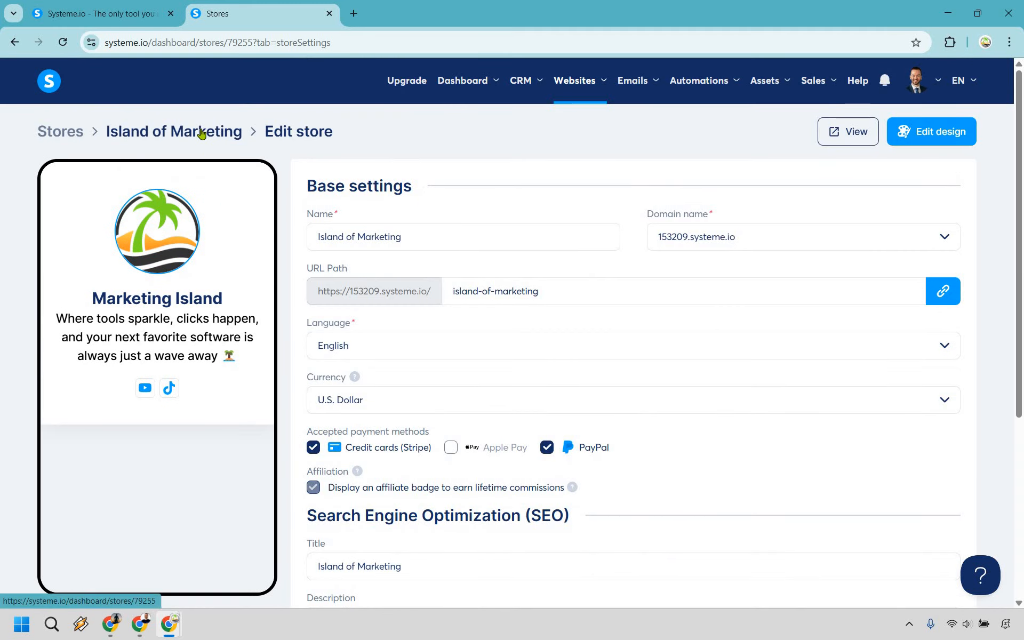
{"action": "left_click", "coordinate": [201, 131]}
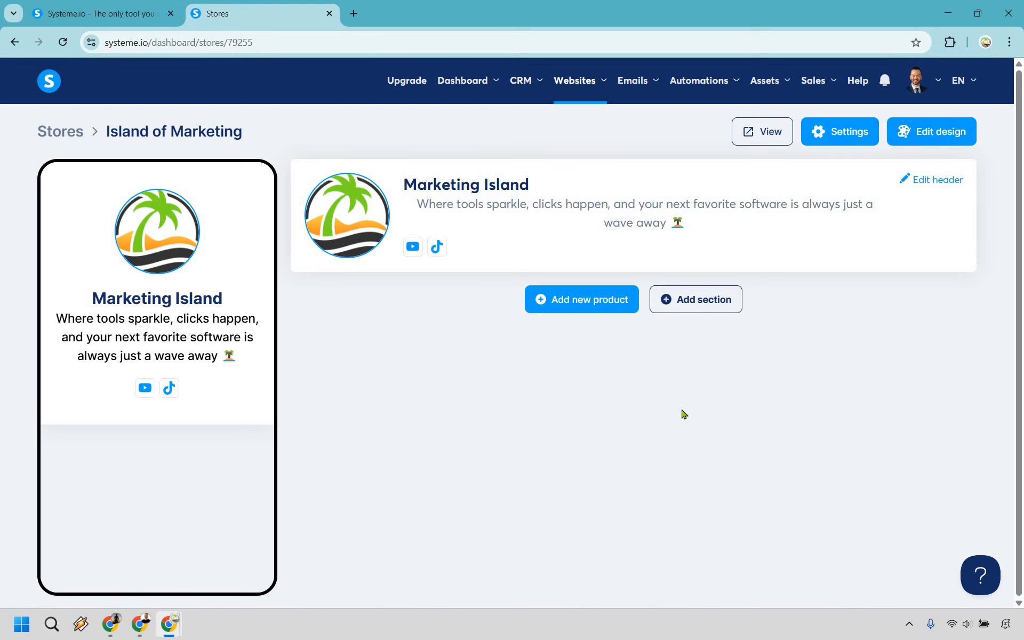
- Add an external-link product titled "Check Out Systeme.io" with the subtitle "Click the button below to try Systeme.io for free today!" and URL marketingisl.com/systeme
{"action": "left_click", "coordinate": [578, 304]}
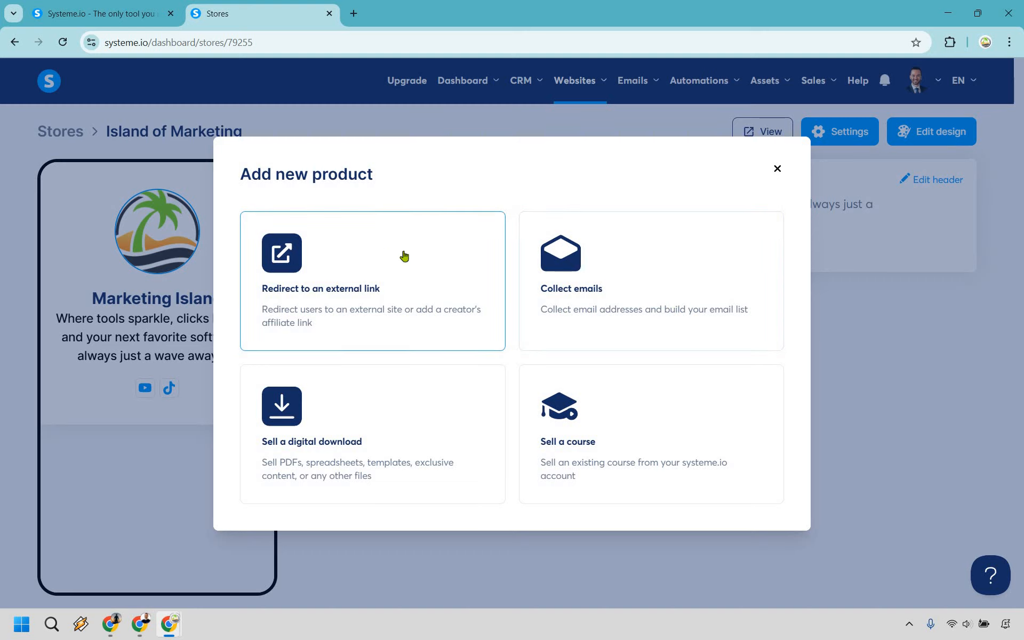
{"action": "left_click", "coordinate": [426, 287]}
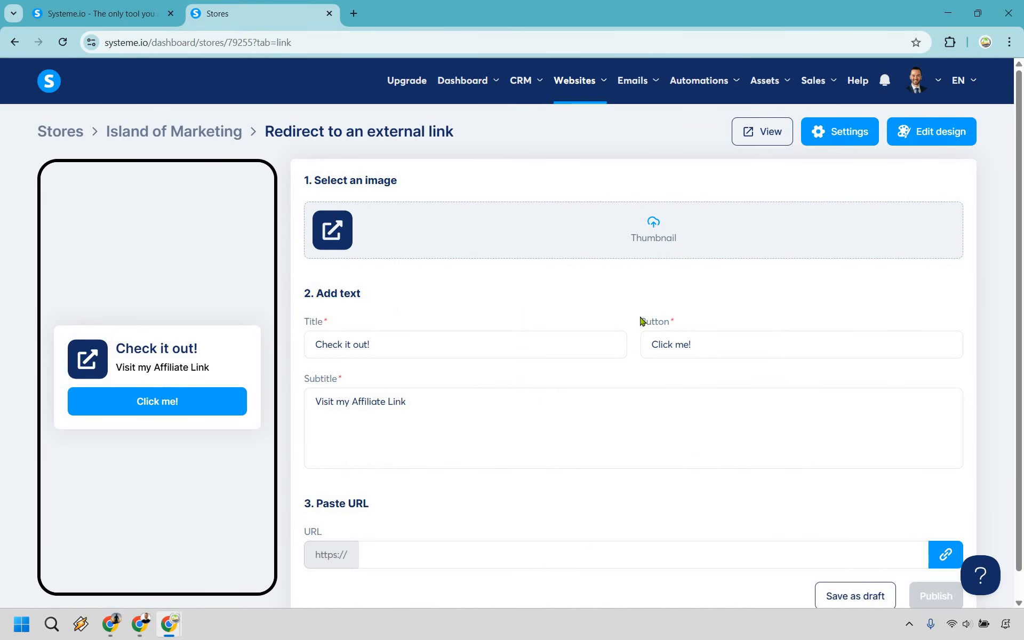
{"action": "triple_click", "coordinate": [345, 345]}
{"action": "type", "text": "Check Out s"}
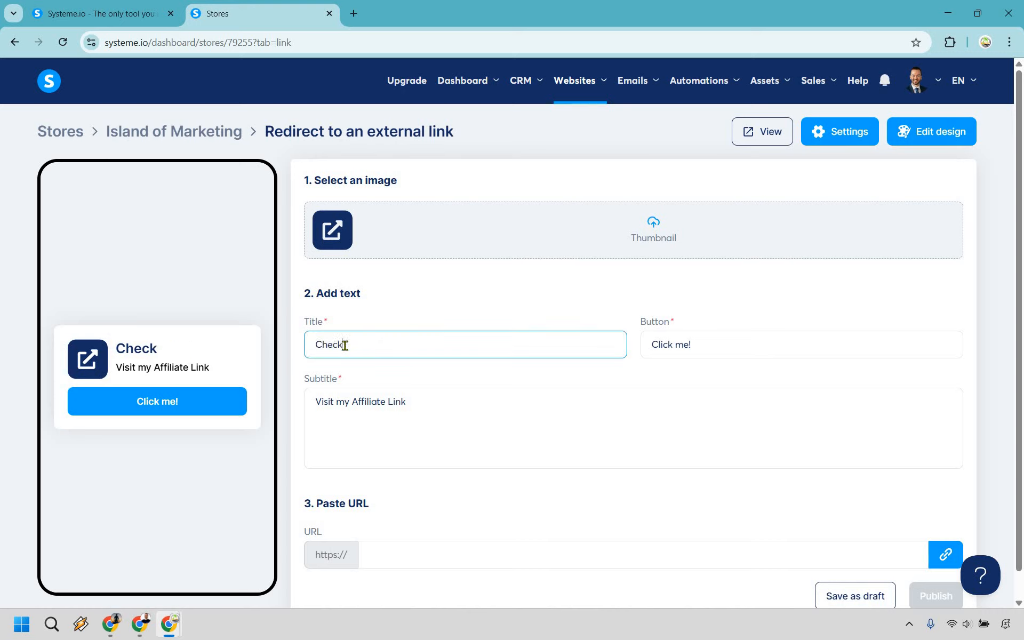
{"action": "type", "text": "yst"}
{"action": "key", "text": "BackSpace"}
{"action": "key", "text": "BackSpace"}
{"action": "key", "text": "BackSpace"}
{"action": "key", "text": "BackSpace"}
{"action": "type", "text": "Systeme.io"}
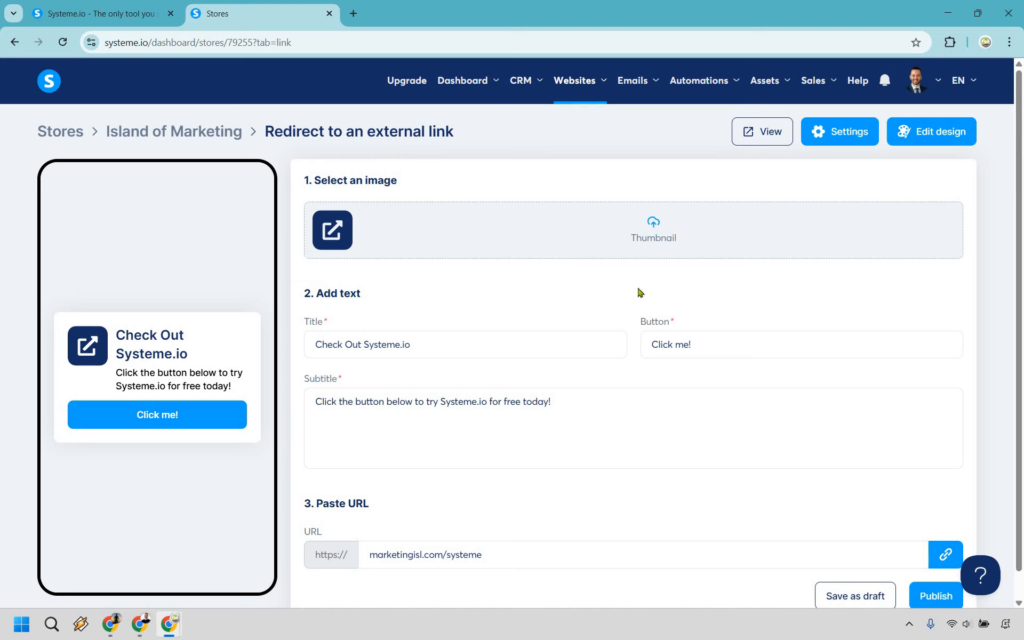
- Set the external-link product's button text to "Click Here To Continue"
{"action": "left_click_drag", "start_coordinate": [704, 343], "coordinate": [620, 340]}
{"action": "type", "text": "Tap He"}
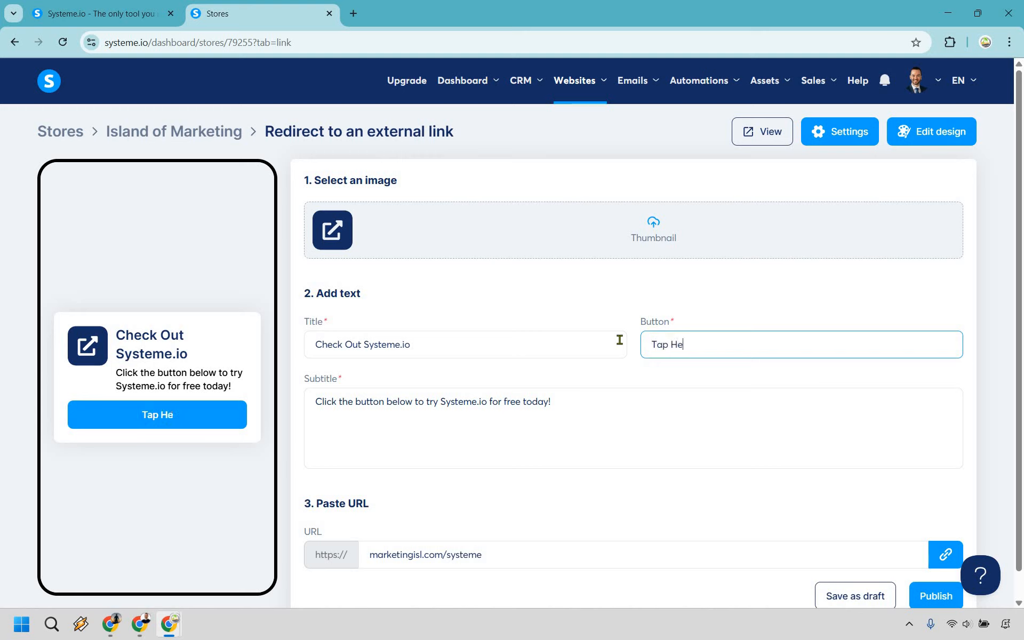
{"action": "type", "text": "re To Continue"}
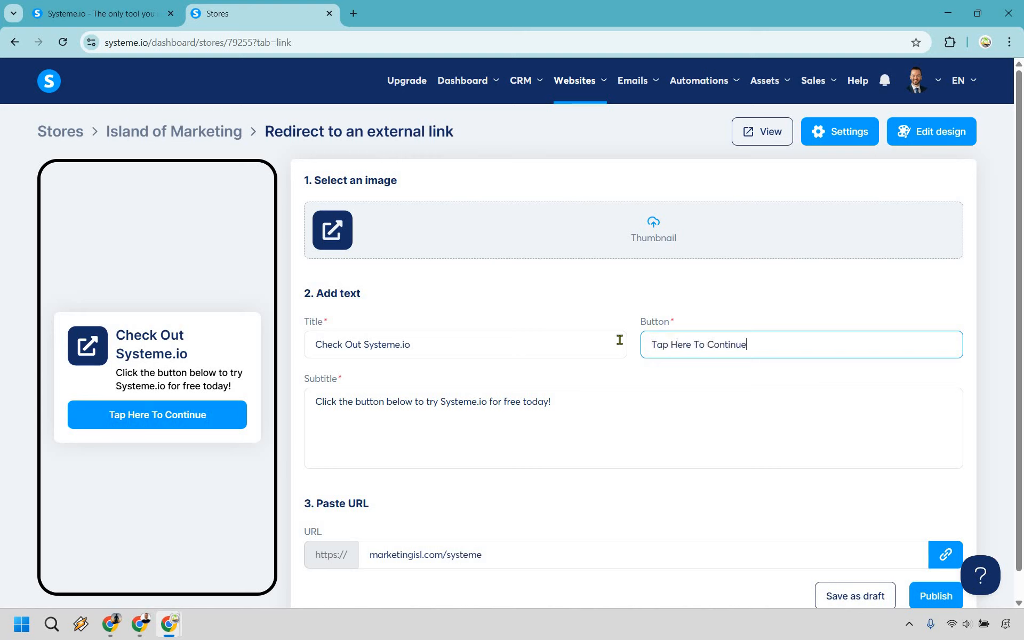
{"action": "left_click_drag", "start_coordinate": [667, 343], "coordinate": [655, 343]}
{"action": "type", "text": "Click"}
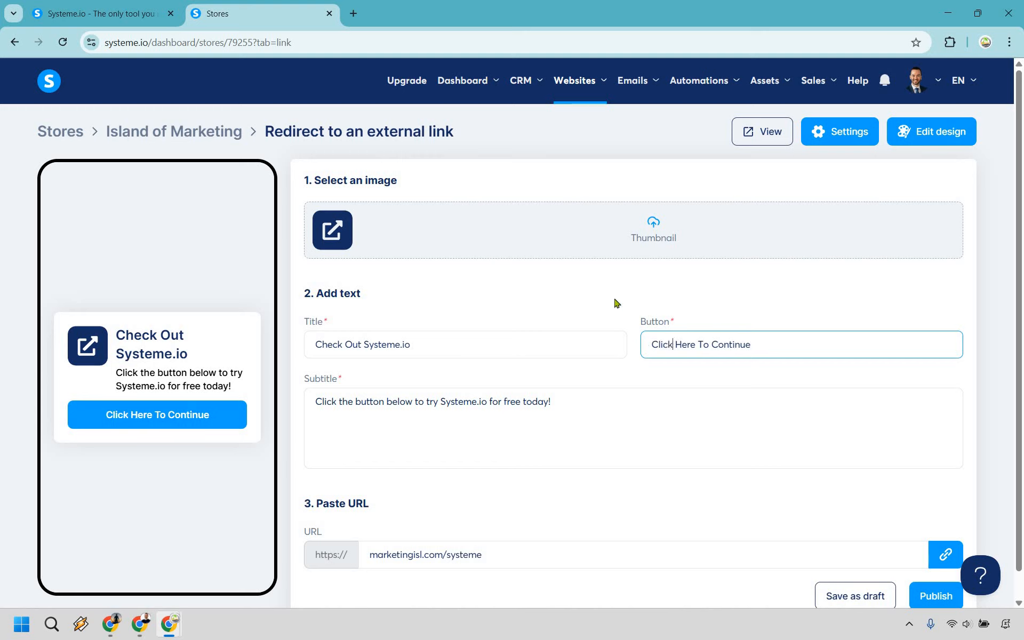
- Publish the external-link product "Check Out Systeme.io" to the store
{"action": "left_click", "coordinate": [596, 398]}
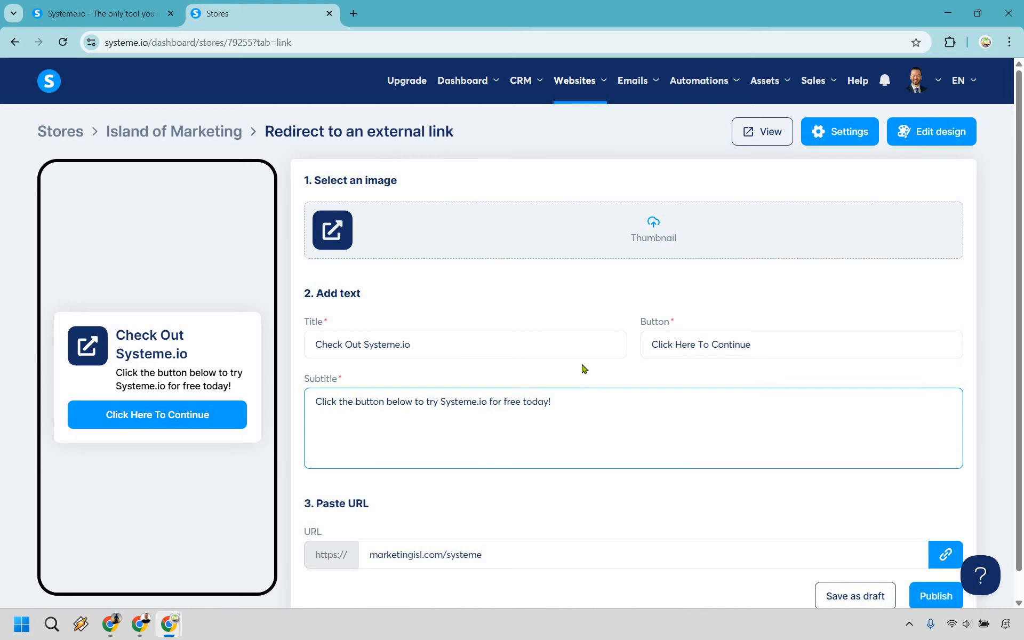
{"action": "scroll", "coordinate": [431, 519], "scroll_direction": "down", "scroll_amount": 1}
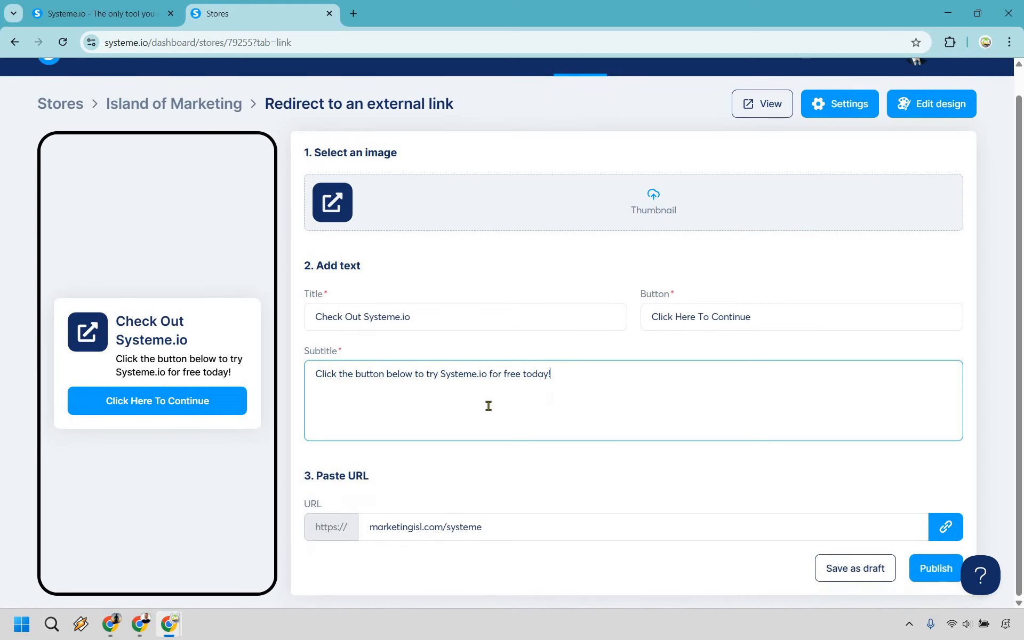
{"action": "left_click", "coordinate": [858, 566]}
{"action": "left_click", "coordinate": [941, 572]}
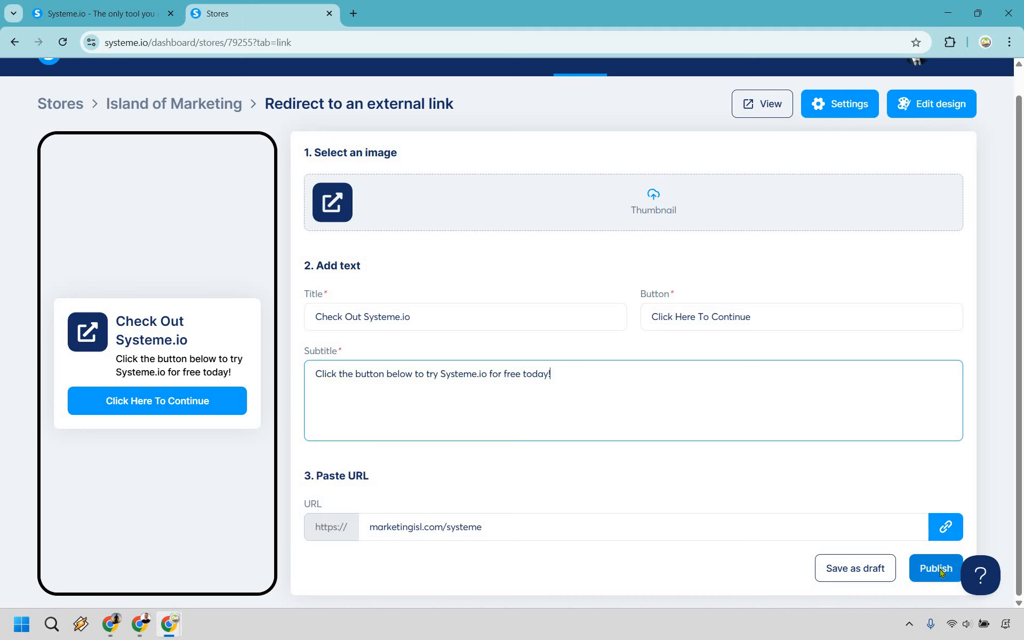
{"action": "left_click", "coordinate": [938, 568]}
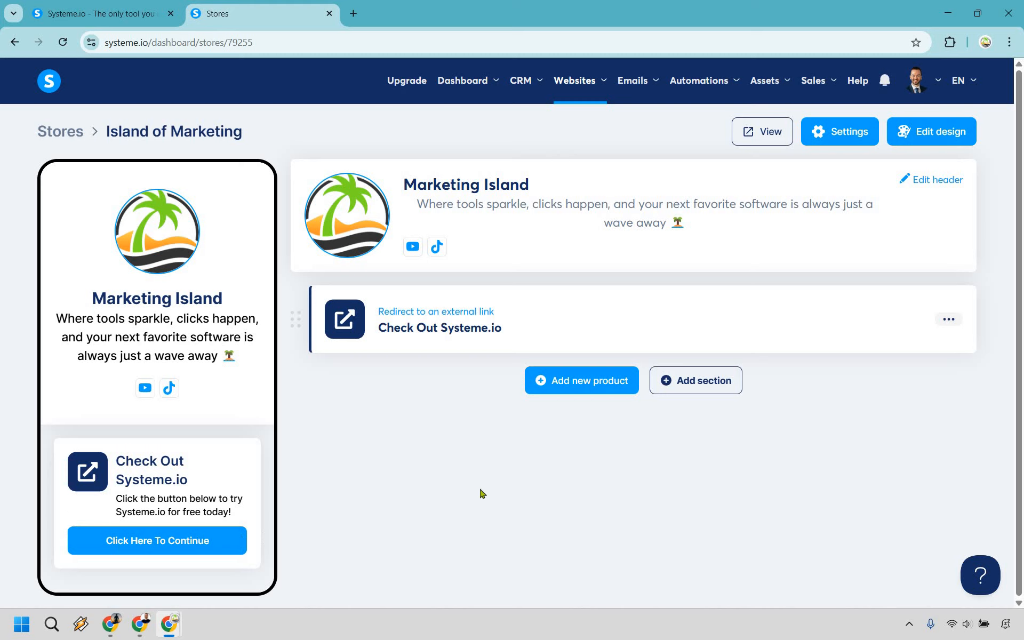
- Add a Collect emails product to the store and title it "Free Software Cheatsheet"
{"action": "left_click", "coordinate": [589, 386]}
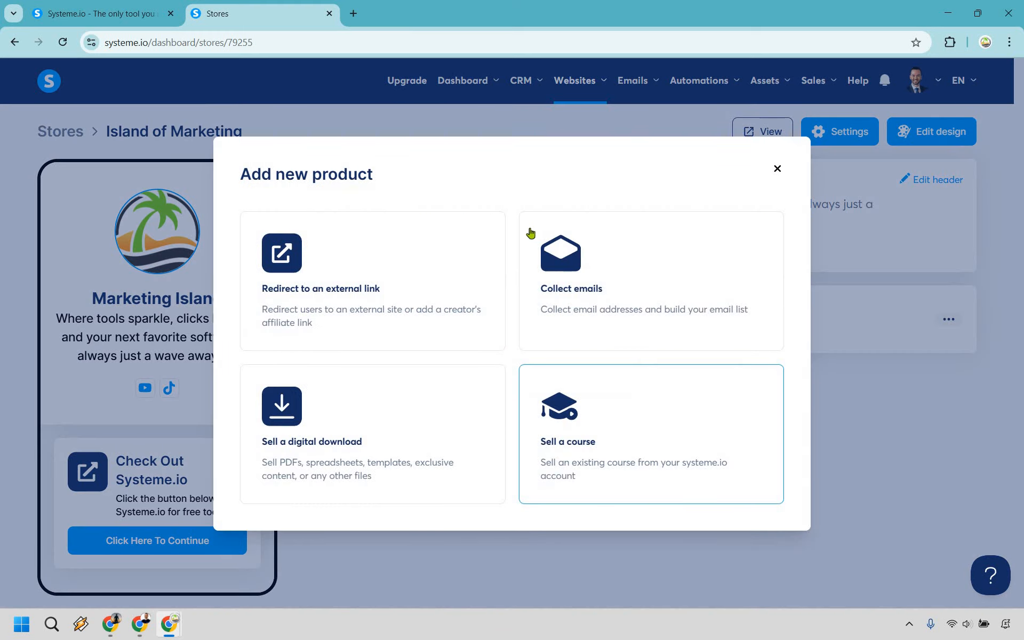
{"action": "left_click", "coordinate": [683, 281]}
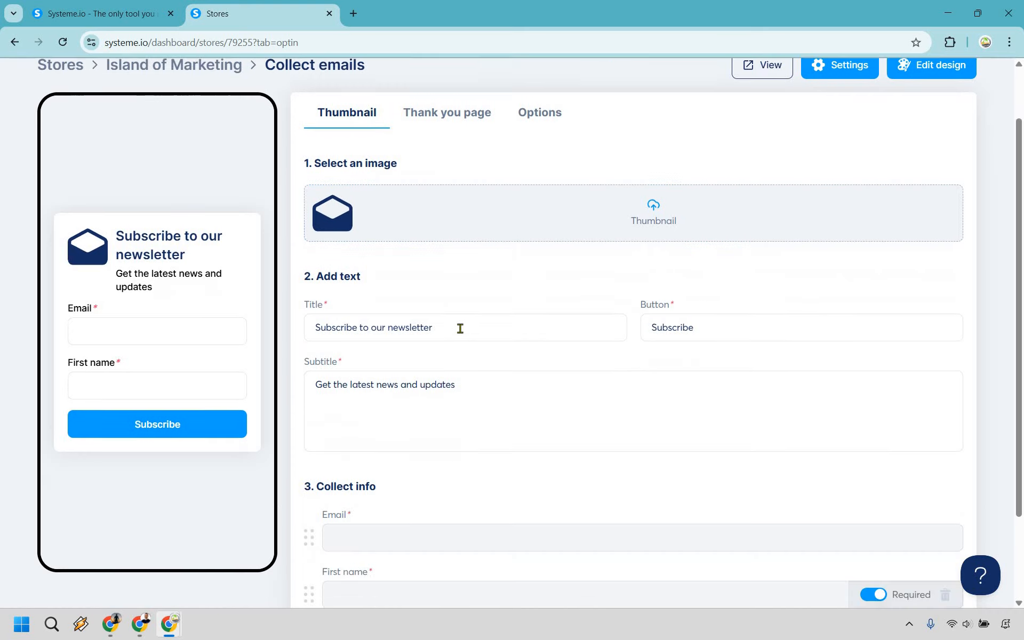
{"action": "scroll", "coordinate": [459, 328], "scroll_direction": "down", "scroll_amount": 1}
{"action": "triple_click", "coordinate": [460, 329]}
{"action": "type", "text": "F"}
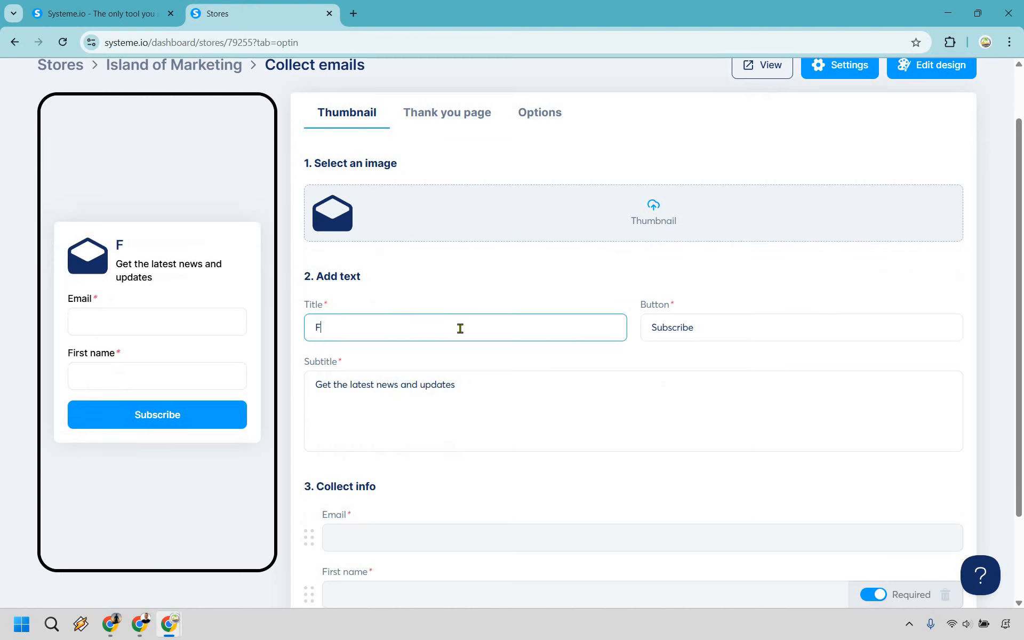
{"action": "type", "text": "ree Software "}
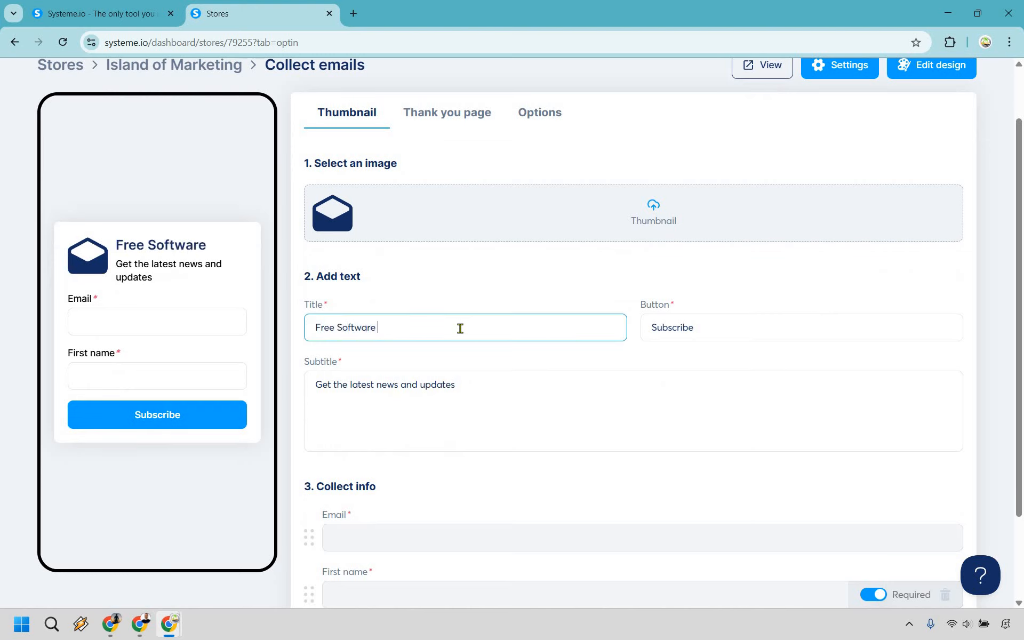
{"action": "type", "text": "Cheatsheet"}
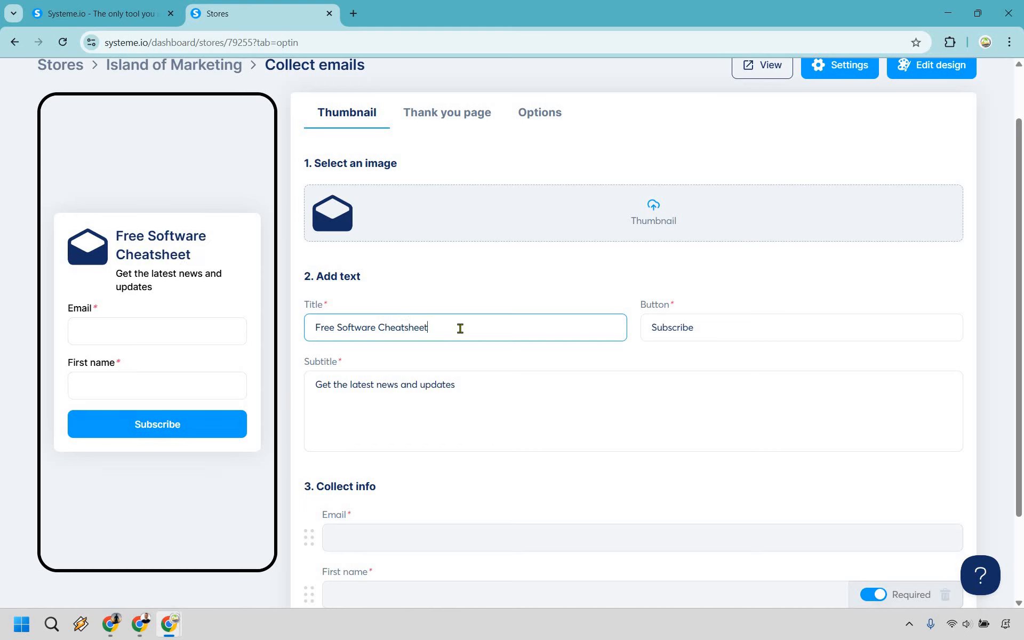
- Set the email-collection product's subtitle to "Discover the 40+ best software tools for building and growing your digital business. Enter your information below."
{"action": "left_click", "coordinate": [502, 382]}
{"action": "key", "text": "ctrl+a"}
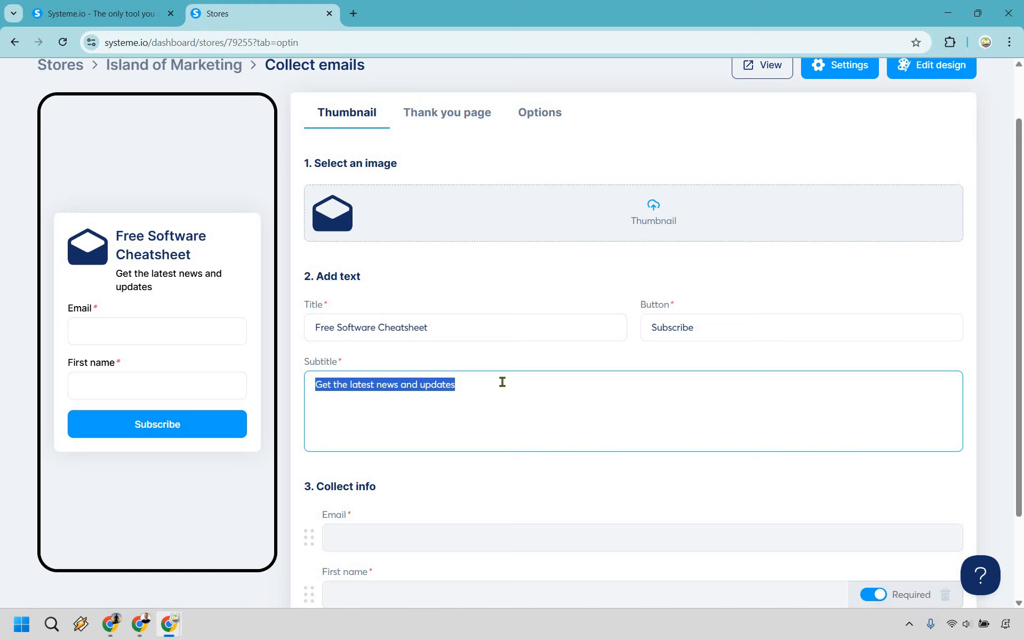
{"action": "type", "text": "Discover the 40+ best software tools for building and growing your digital business."}
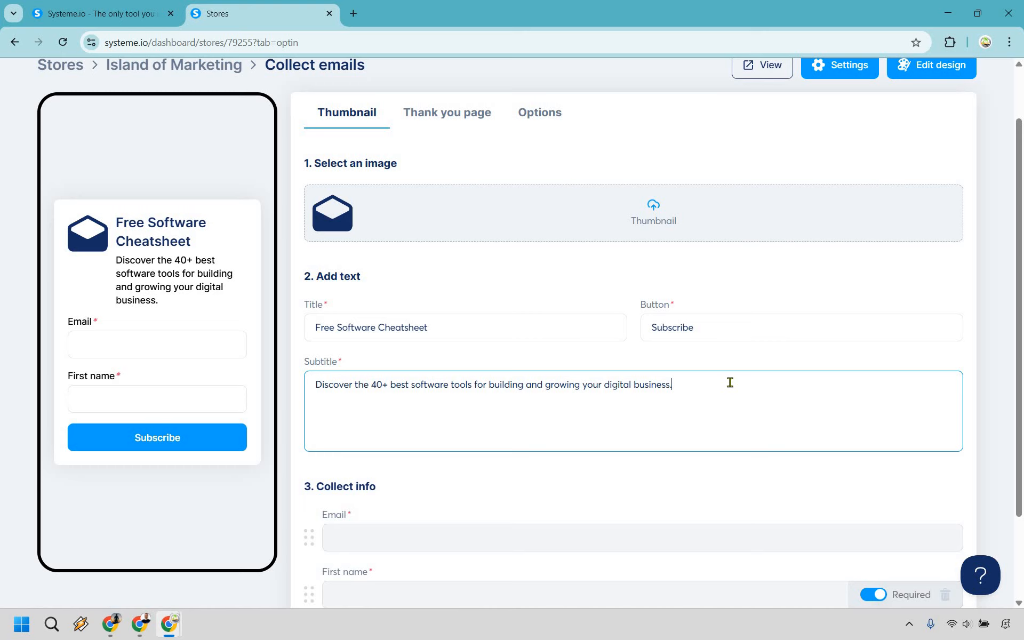
{"action": "type", "text": "Enter your inoformation below."}
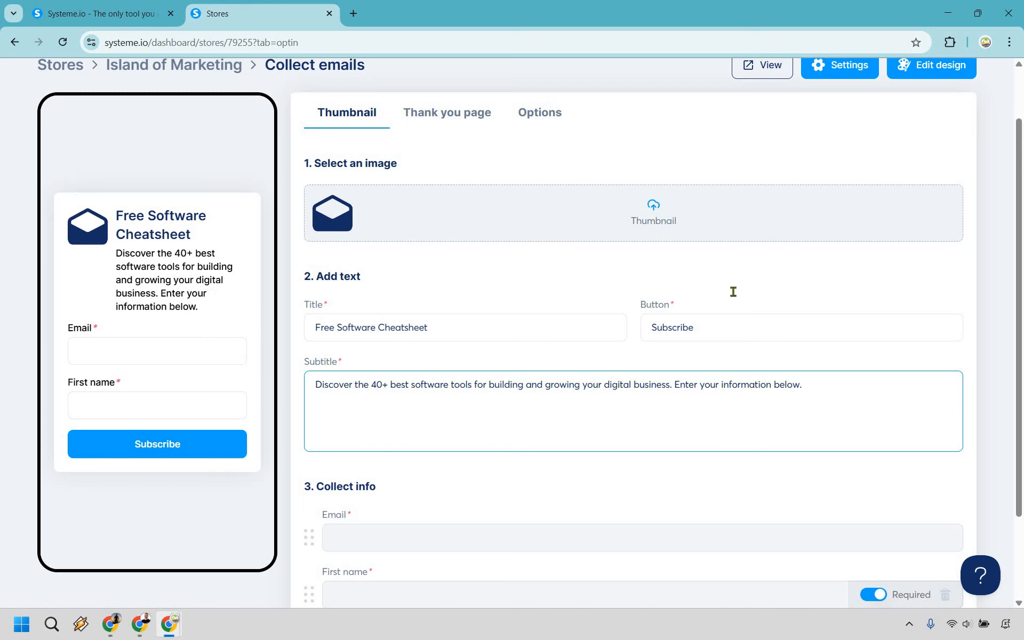
- Make the First name field optional and delete it from the opt-in form's collected information
{"action": "scroll", "coordinate": [525, 385], "scroll_direction": "down", "scroll_amount": 2}
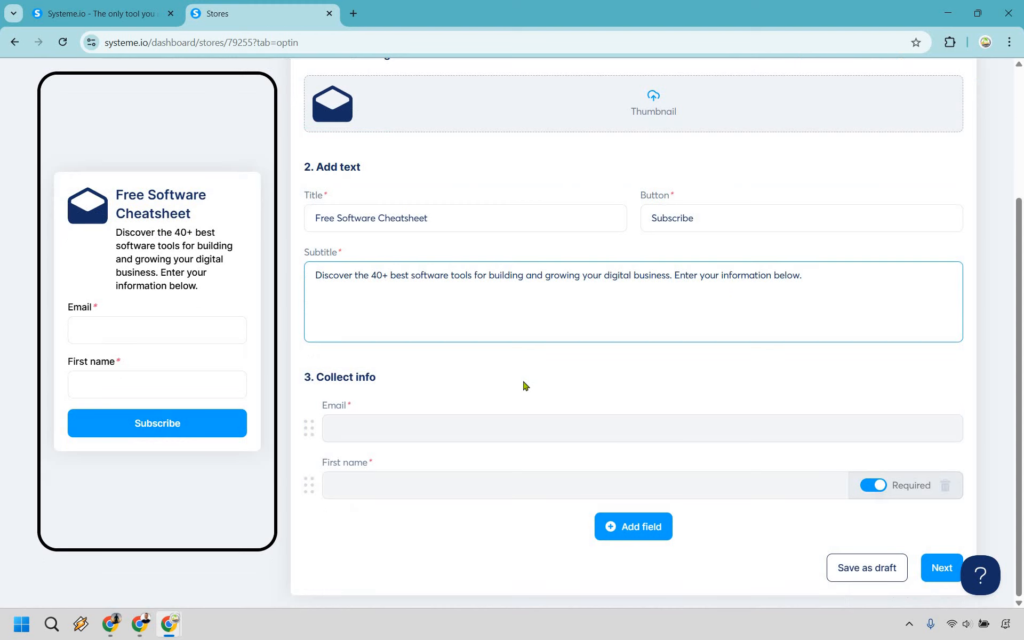
{"action": "left_click", "coordinate": [878, 487]}
{"action": "left_click", "coordinate": [945, 488]}
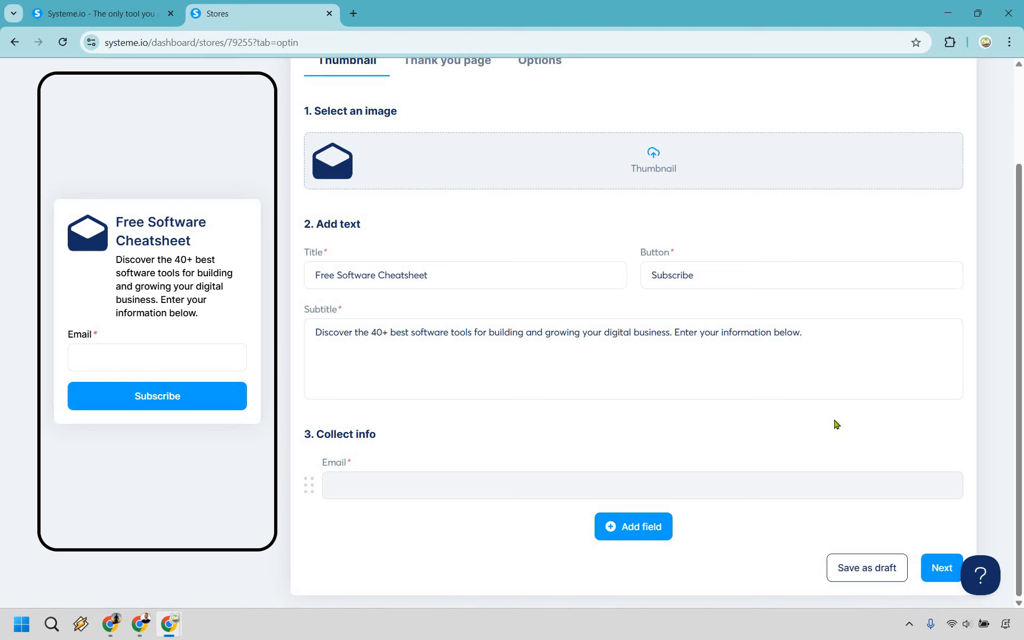
- Set the email-collection product's button text to "Click Here To Subscribe"
{"action": "double_click", "coordinate": [712, 277]}
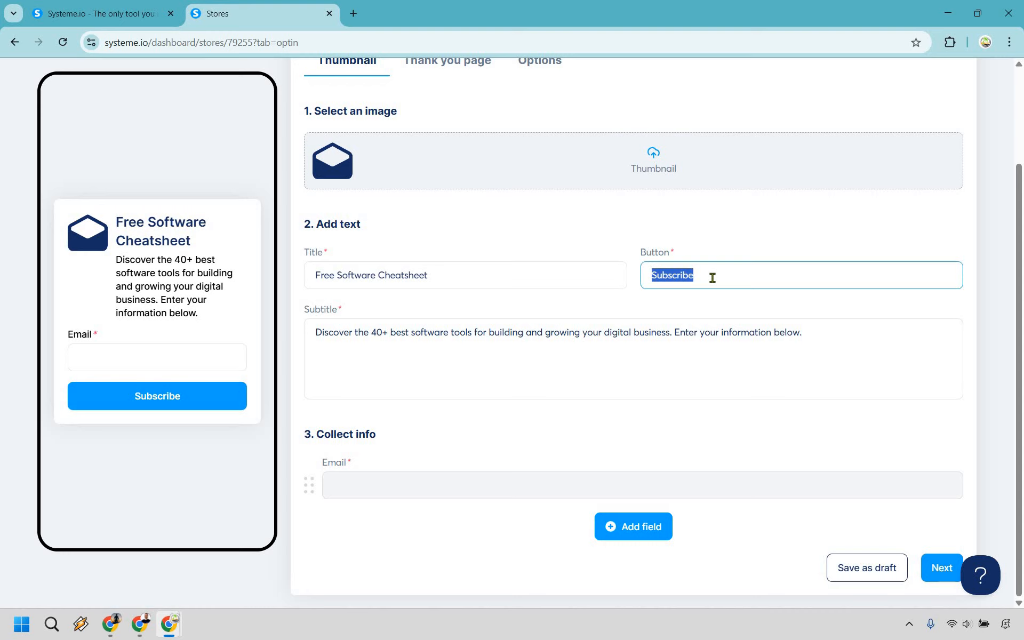
{"action": "type", "text": "Click Here T"}
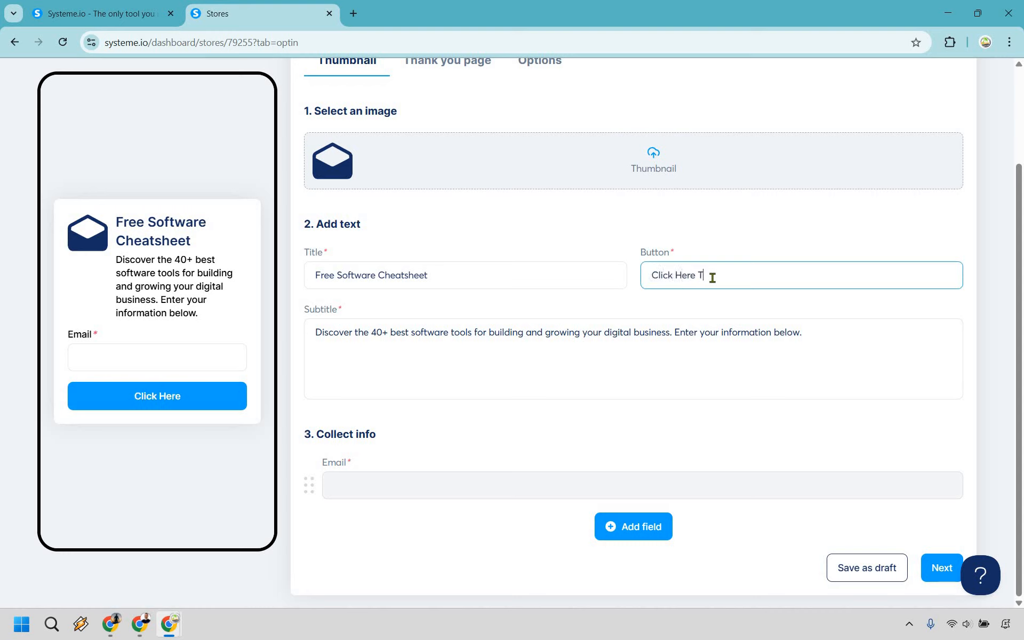
{"action": "type", "text": "o Subscribe"}
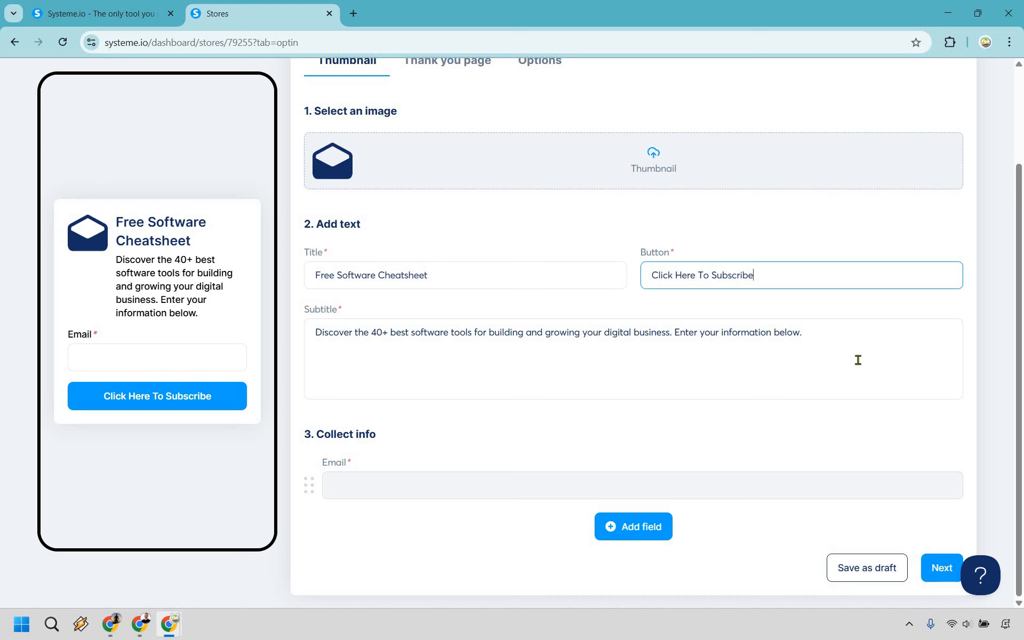
{"action": "left_click_drag", "start_coordinate": [673, 332], "coordinate": [834, 267]}
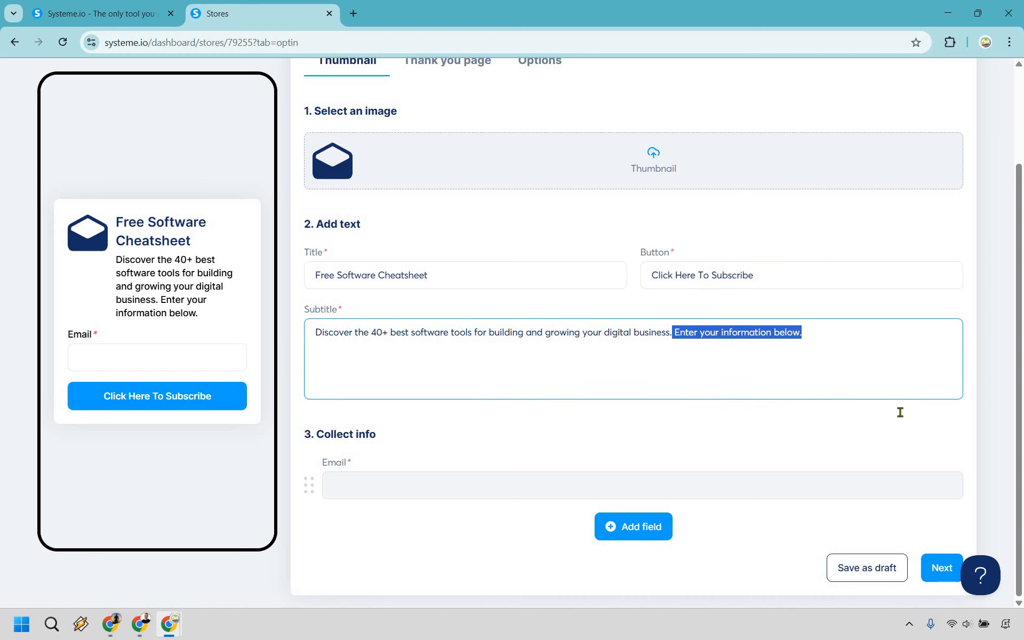
- Change the thank you page's subtitle to "Check your email inbox to get your free software cheatsheet."
{"action": "scroll", "coordinate": [944, 570], "scroll_direction": "up", "scroll_amount": 2}
{"action": "scroll", "coordinate": [944, 570], "scroll_direction": "down", "scroll_amount": 2}
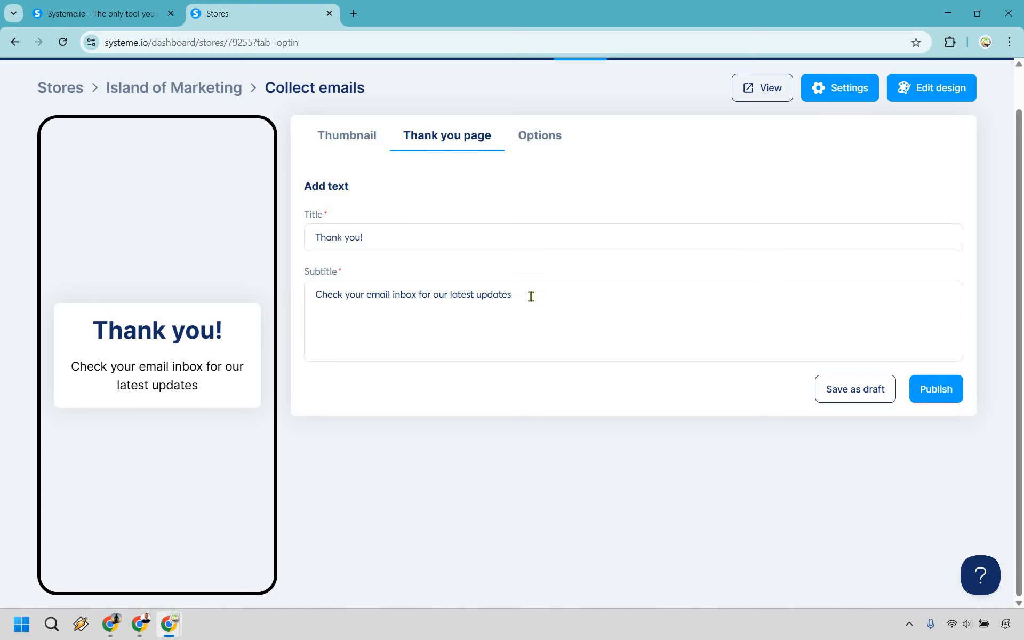
{"action": "left_click_drag", "start_coordinate": [531, 297], "coordinate": [420, 292]}
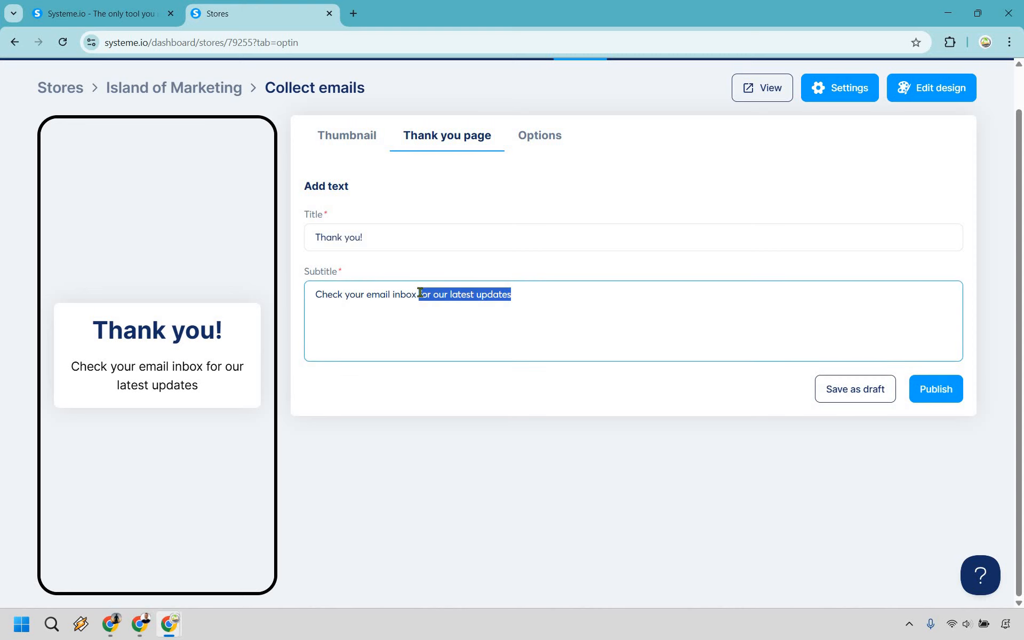
{"action": "type", "text": "to get your"}
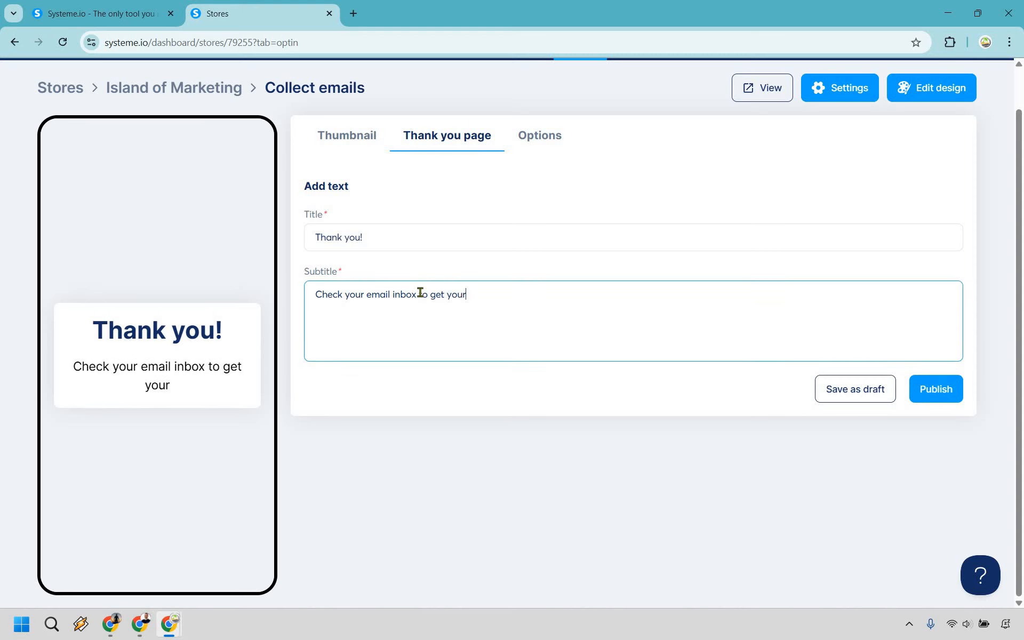
{"action": "type", "text": " free softwar"}
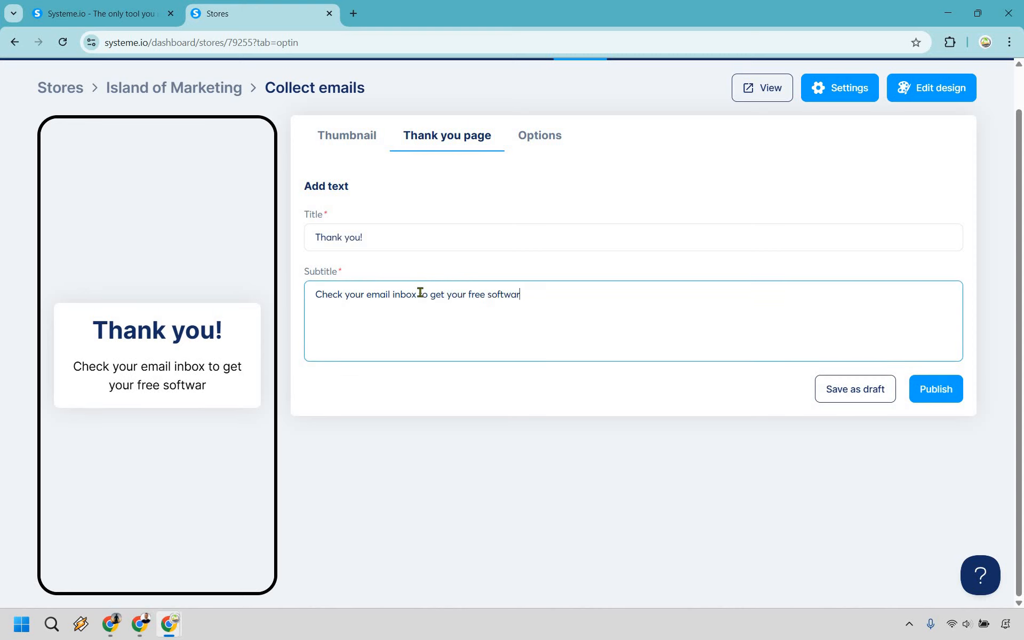
{"action": "type", "text": "e cheatsheet"}
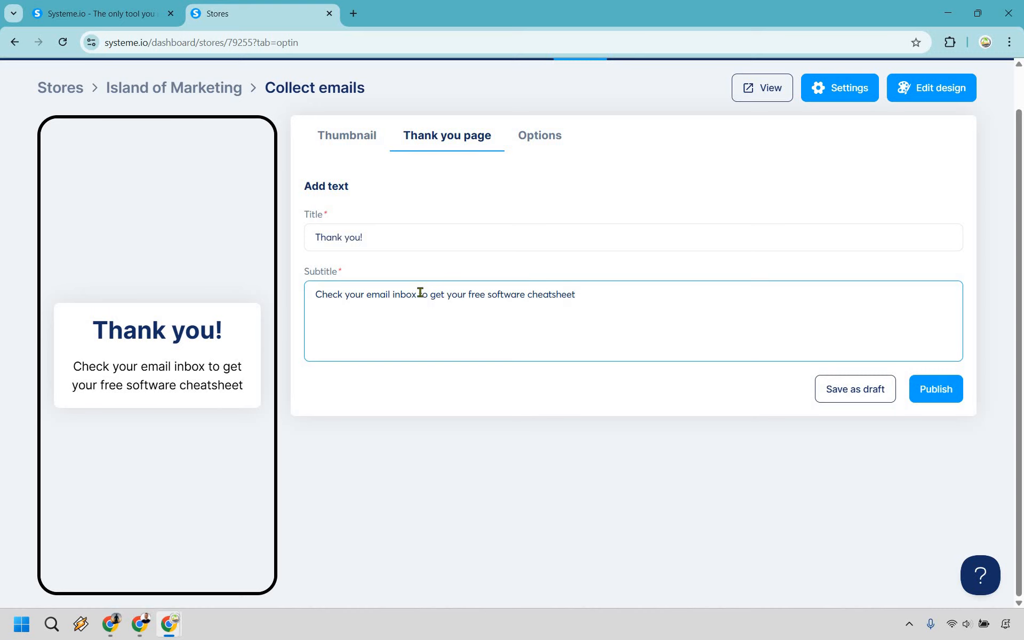
{"action": "type", "text": "."}
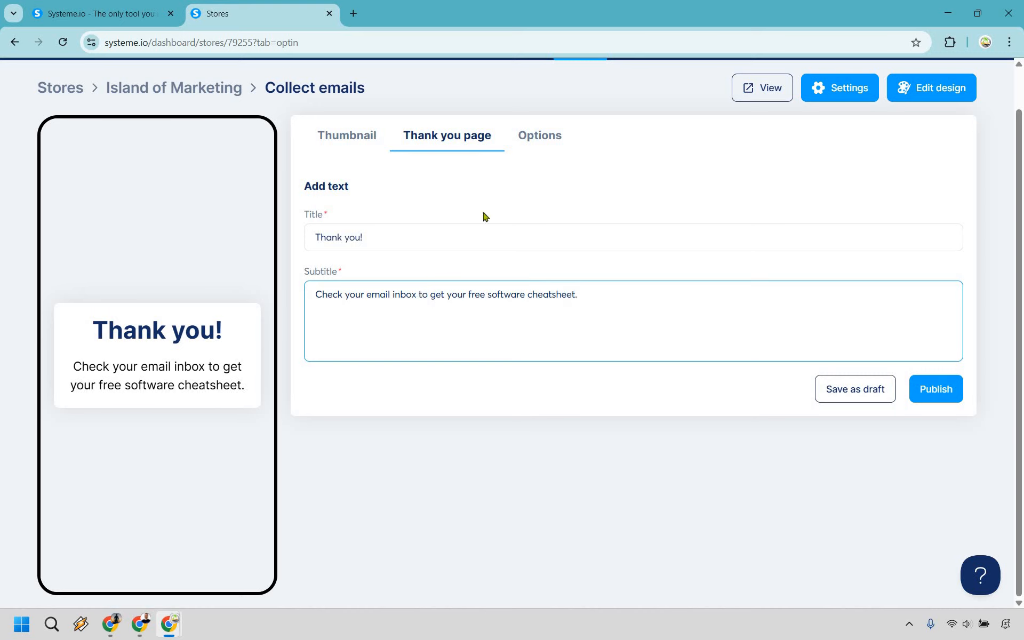
- Check the automation options of the Free Software Cheatsheet product and publish it to the store
{"action": "left_click", "coordinate": [572, 137]}
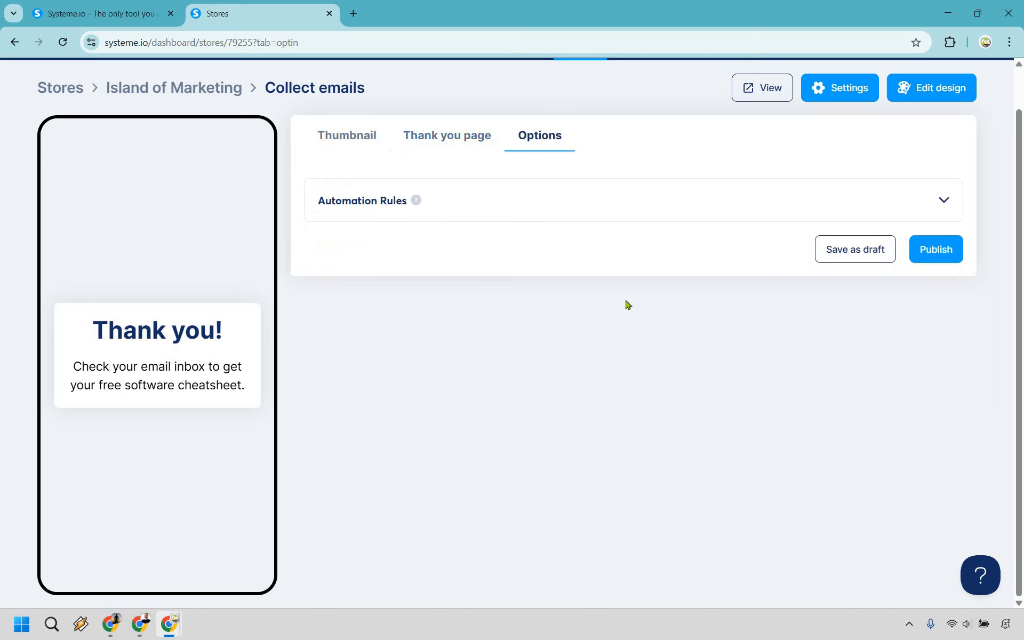
{"action": "left_click", "coordinate": [455, 142]}
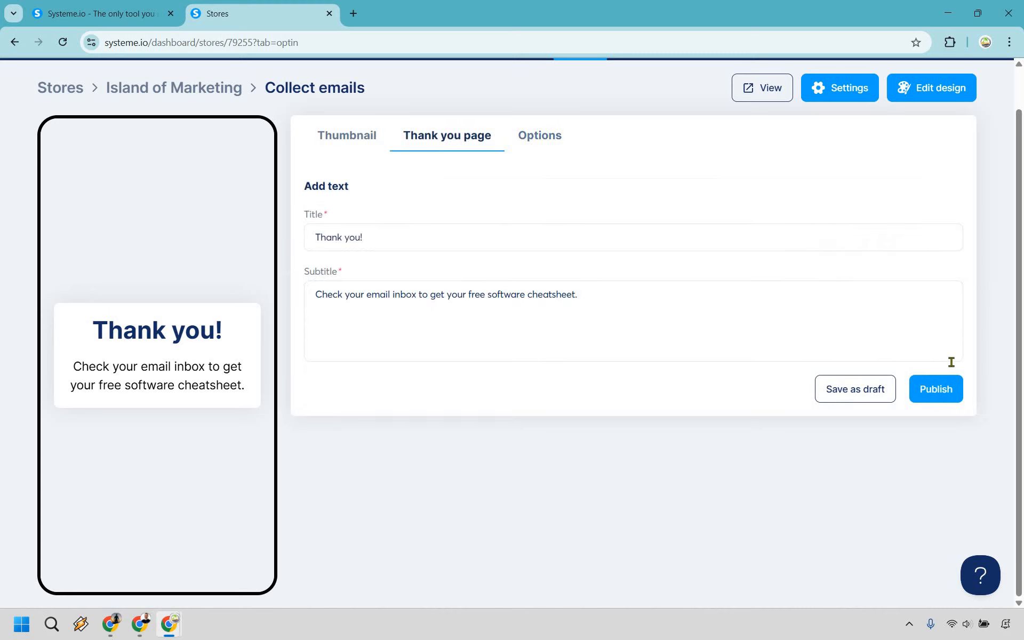
{"action": "left_click", "coordinate": [937, 393]}
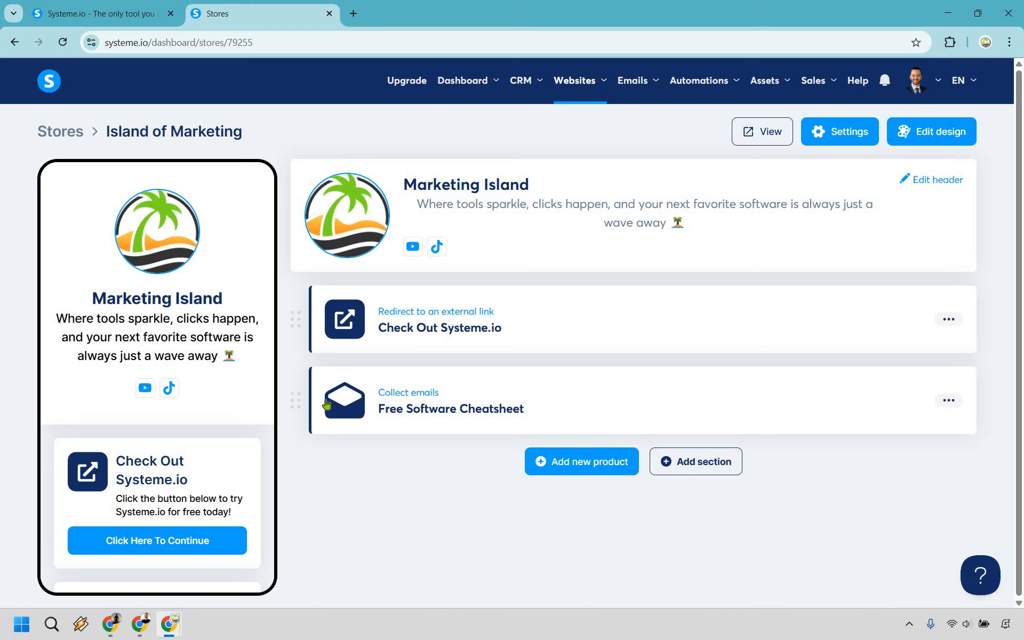
- Move Free Software Cheatsheet above Check Out Systeme.io in the store's product list and review the mobile preview
{"action": "left_click_drag", "start_coordinate": [297, 396], "coordinate": [300, 328]}
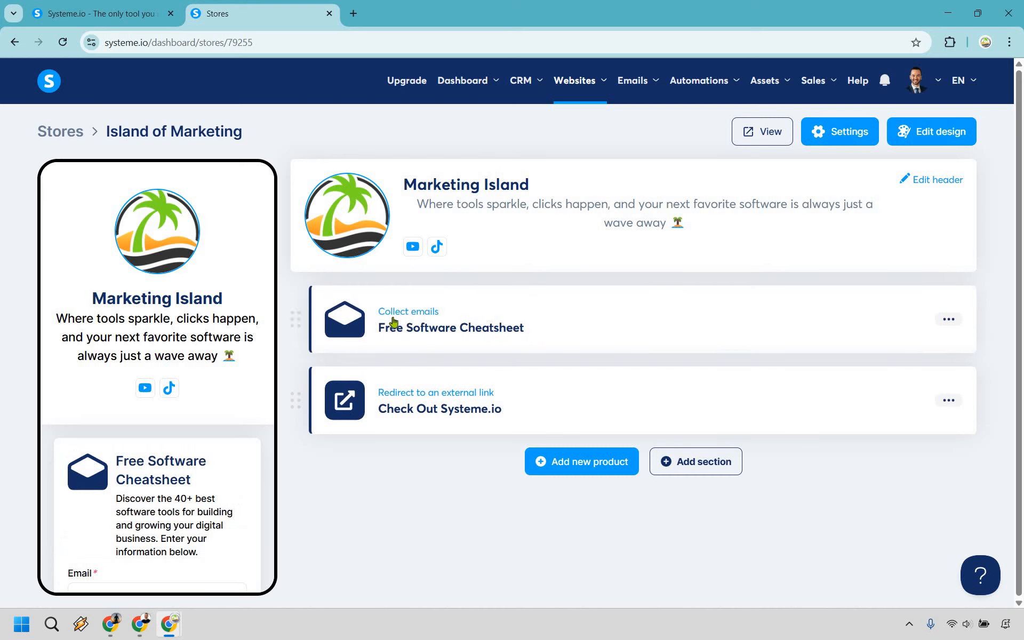
{"action": "scroll", "coordinate": [215, 305], "scroll_direction": "down", "scroll_amount": 3}
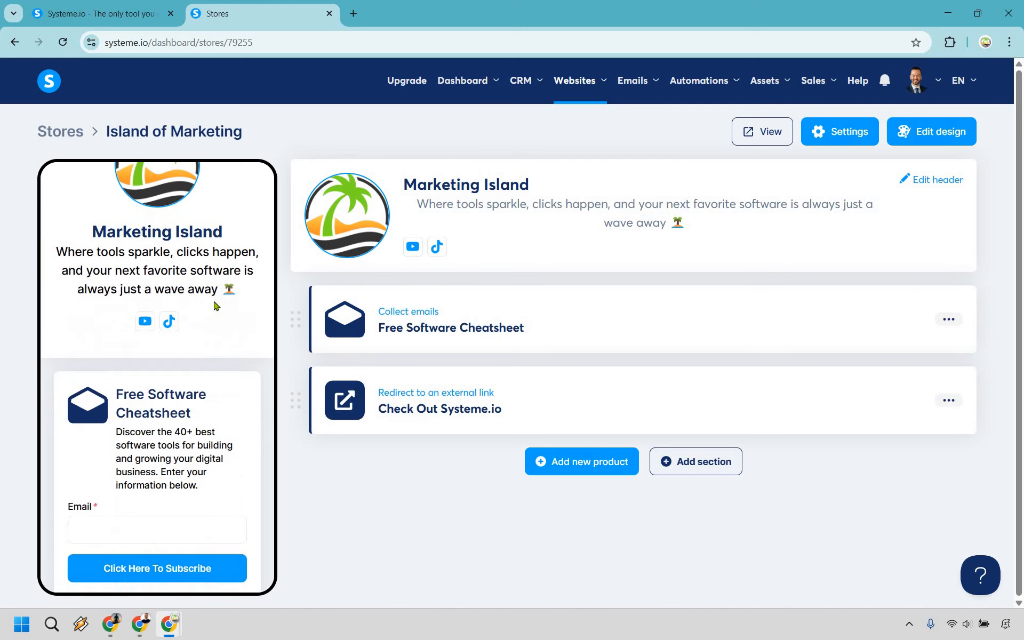
{"action": "scroll", "coordinate": [216, 305], "scroll_direction": "up", "scroll_amount": 3}
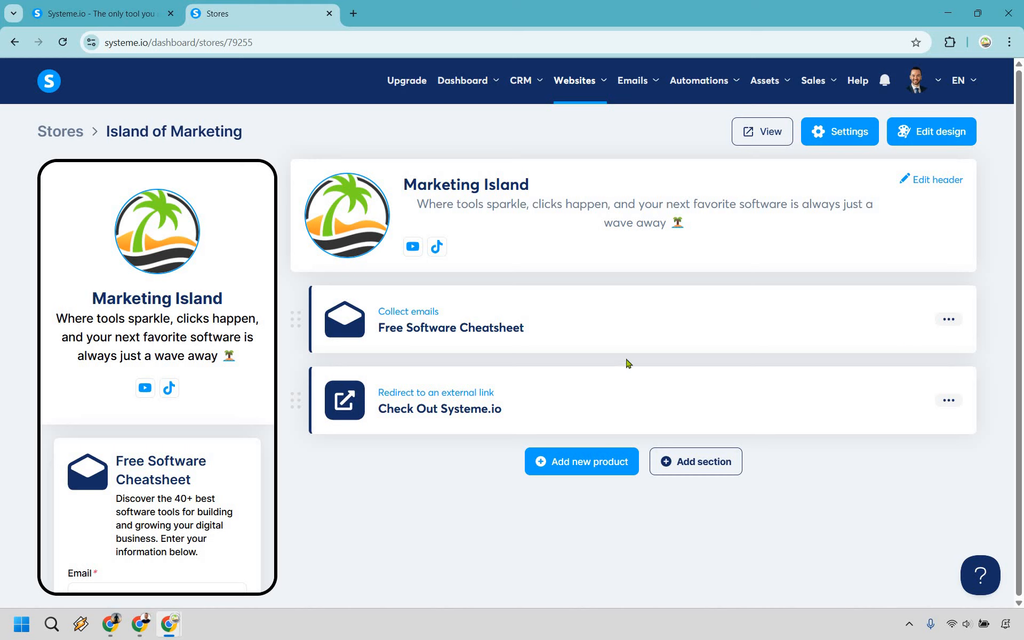
- Open the email campaigns in a new tab and create a campaign with the name and description "Digital Store Campaign"
{"action": "left_click", "coordinate": [633, 91]}
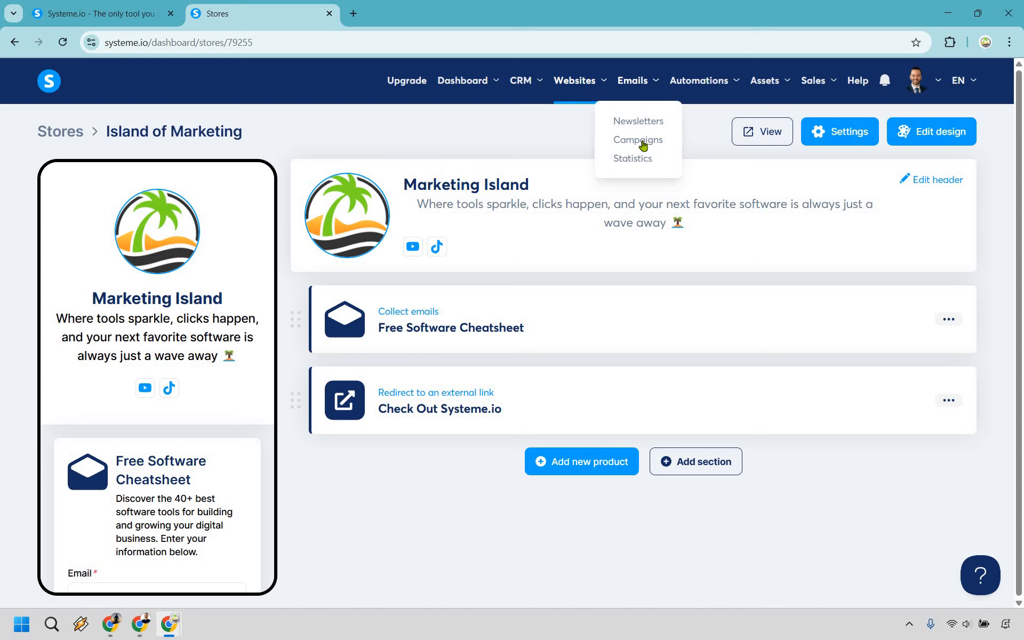
{"action": "right_click", "coordinate": [666, 155]}
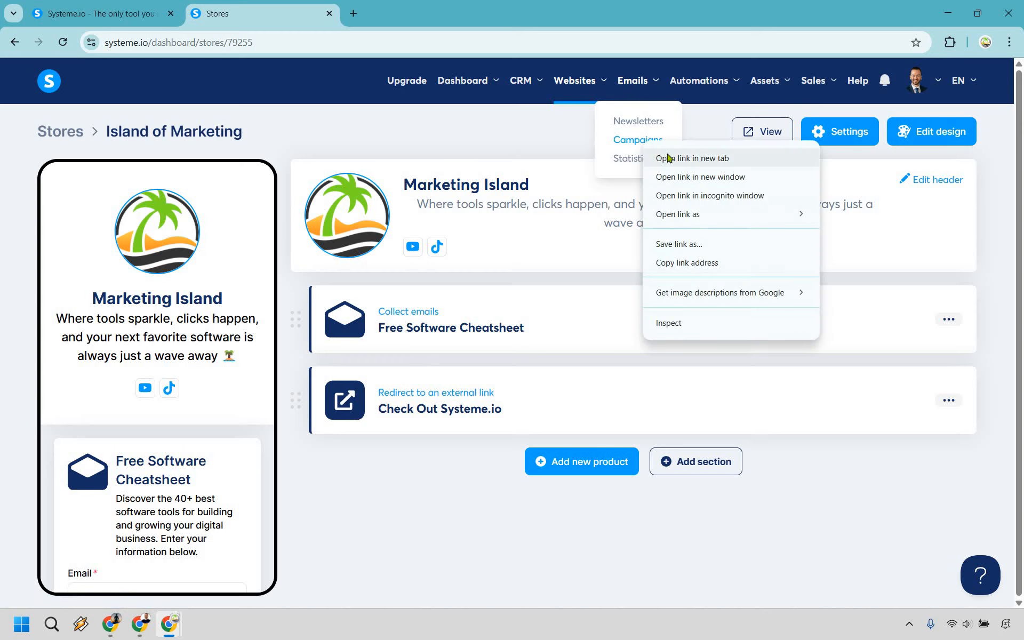
{"action": "left_click", "coordinate": [669, 158]}
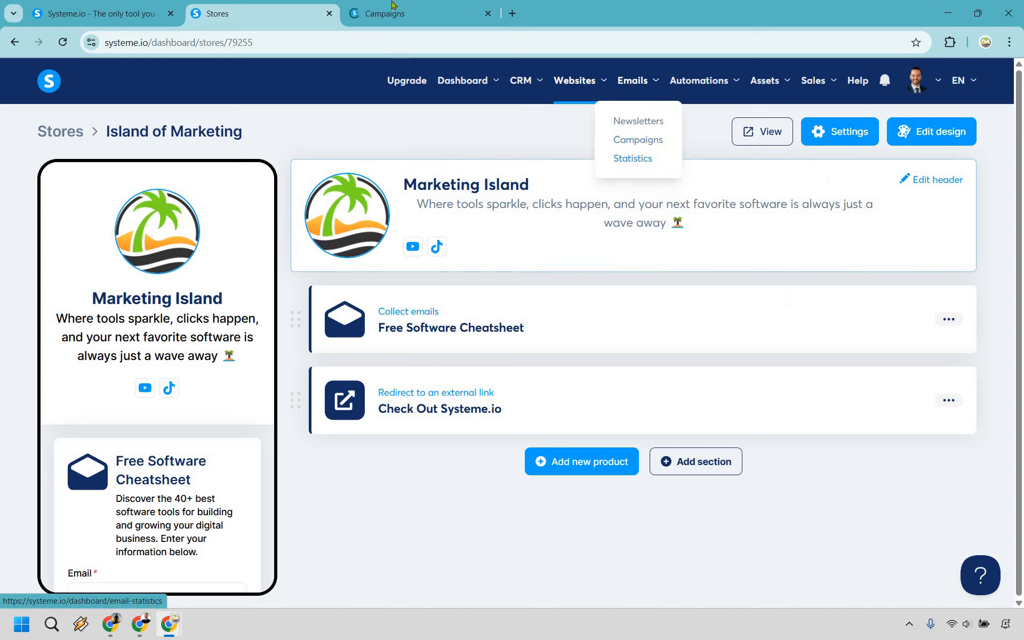
{"action": "key", "text": "ctrl+Tab"}
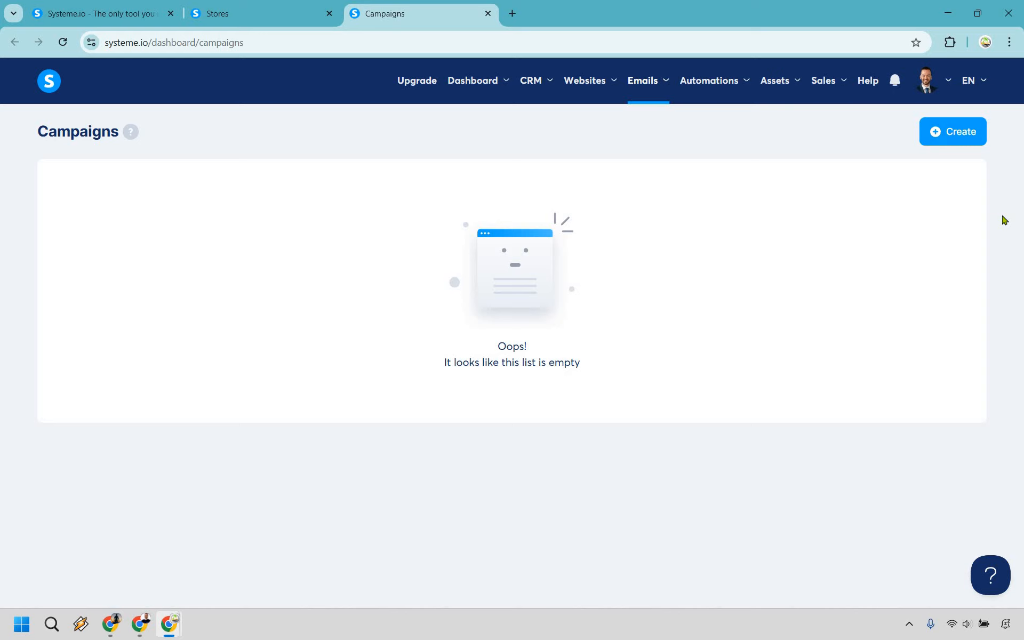
{"action": "left_click", "coordinate": [950, 136]}
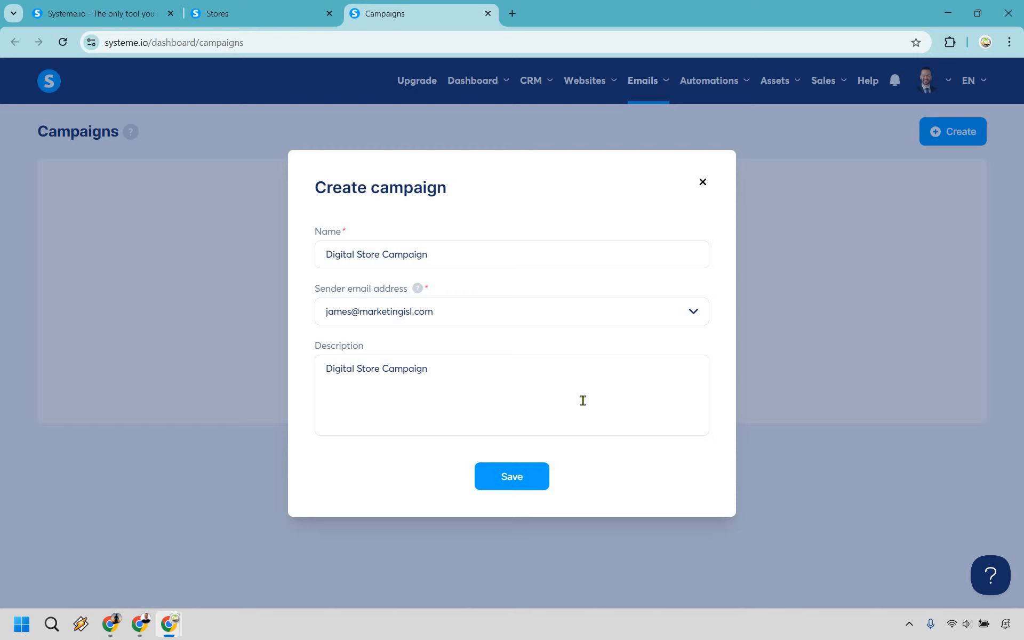
{"action": "left_click", "coordinate": [513, 476]}
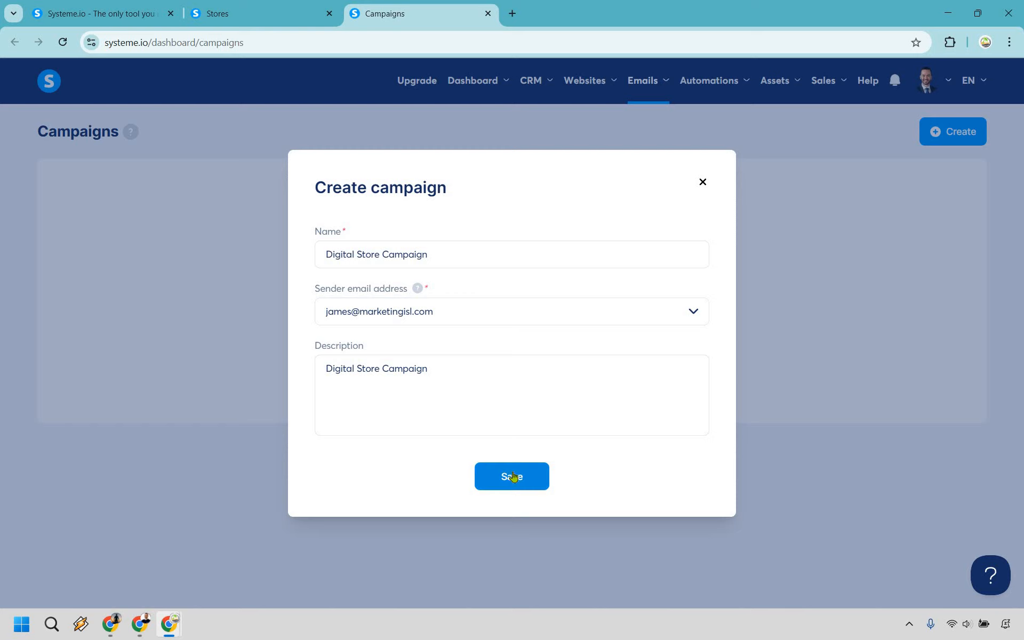
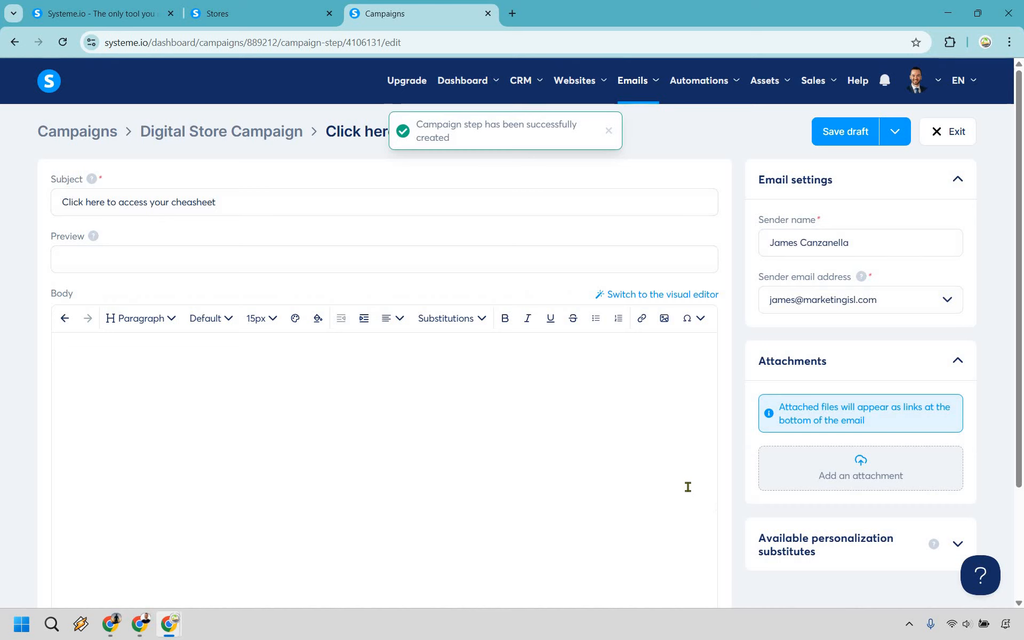
- Begin the email body with the lines "Congratulations" and "Give them the gift"
{"action": "left_click", "coordinate": [529, 389]}
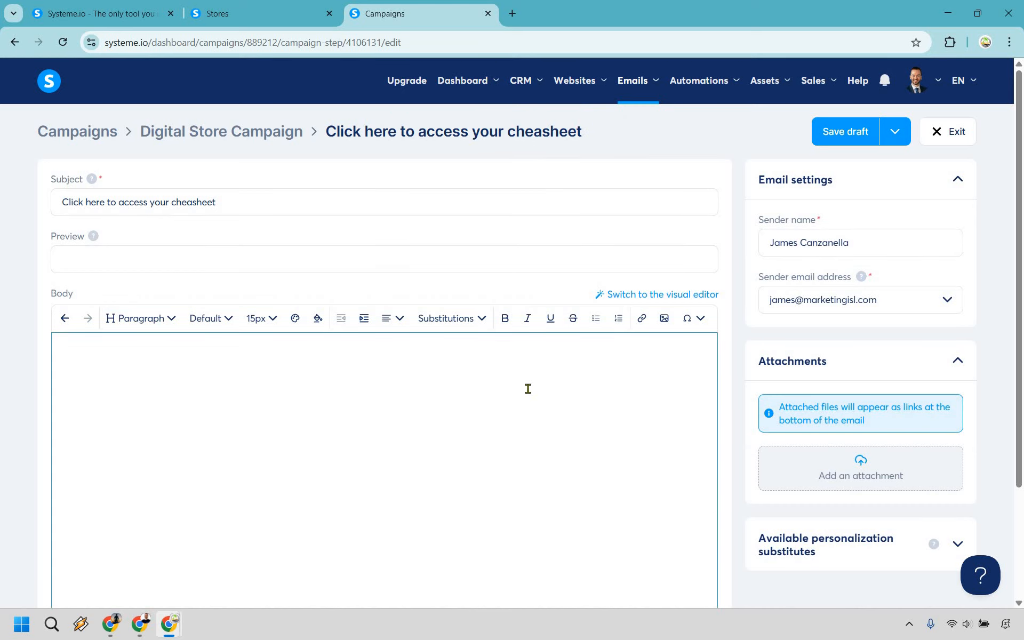
{"action": "type", "text": "Congratulatio"}
{"action": "type", "text": "ns "}
{"action": "type", "text": "Give them the gif"}
{"action": "type", "text": "t"}
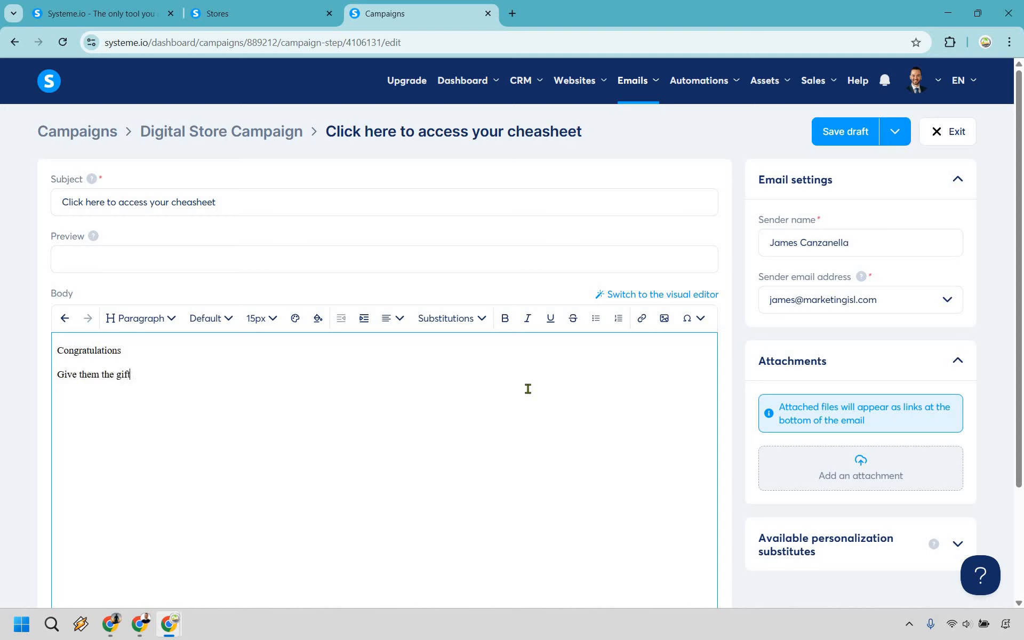
- Add the lines "Benefits of future emails", "Sign off" and "P.S. (cliffhanger if you like)" to the email body
{"action": "key", "text": "Return"}
{"action": "type", "text": "Benefits of future emails"}
{"action": "key", "text": "Return"}
{"action": "type", "text": "Sign off"}
{"action": "key", "text": "Return"}
{"action": "type", "text": "P.S. (cliffhanger if you like("}
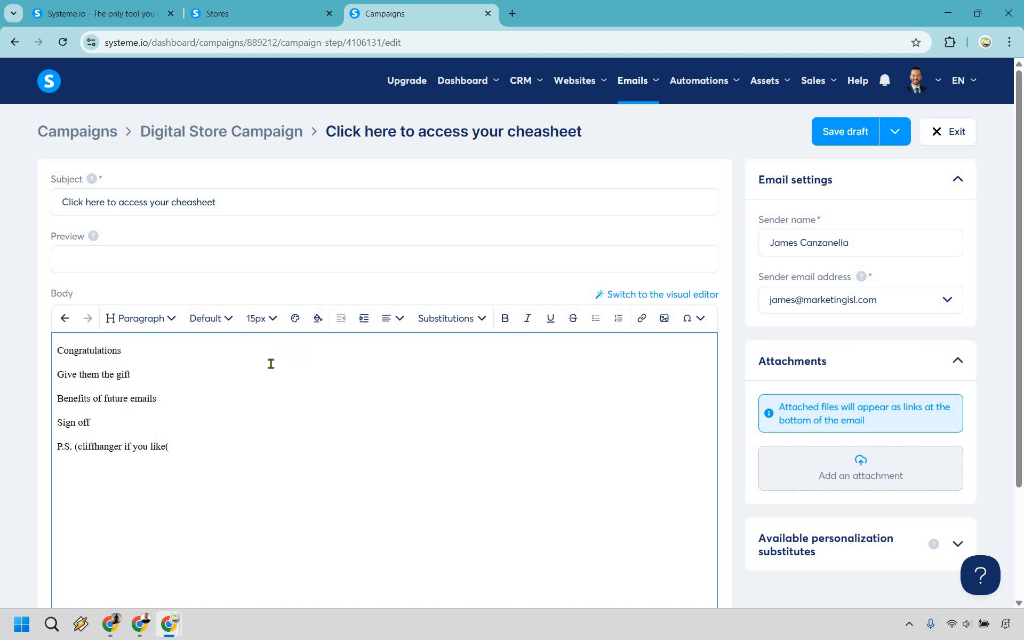
{"action": "left_click", "coordinate": [148, 374]}
{"action": "left_click", "coordinate": [169, 399]}
{"action": "left_click", "coordinate": [184, 447]}
{"action": "type", "text": ")"}
{"action": "left_click_drag", "start_coordinate": [87, 350], "coordinate": [144, 352]}
{"action": "double_click", "coordinate": [144, 351]}
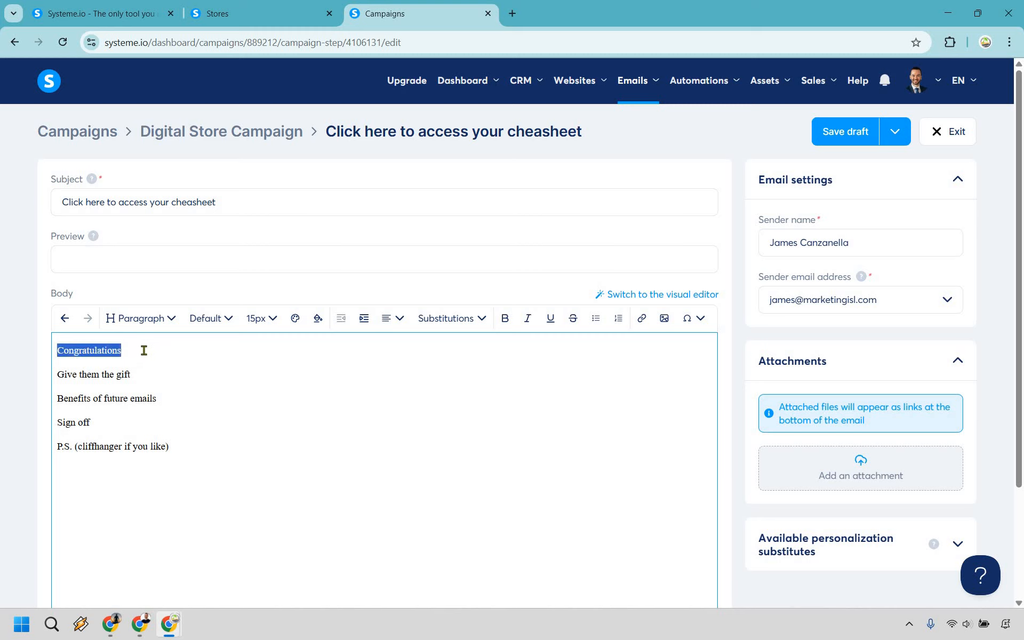
{"action": "left_click", "coordinate": [144, 350]}
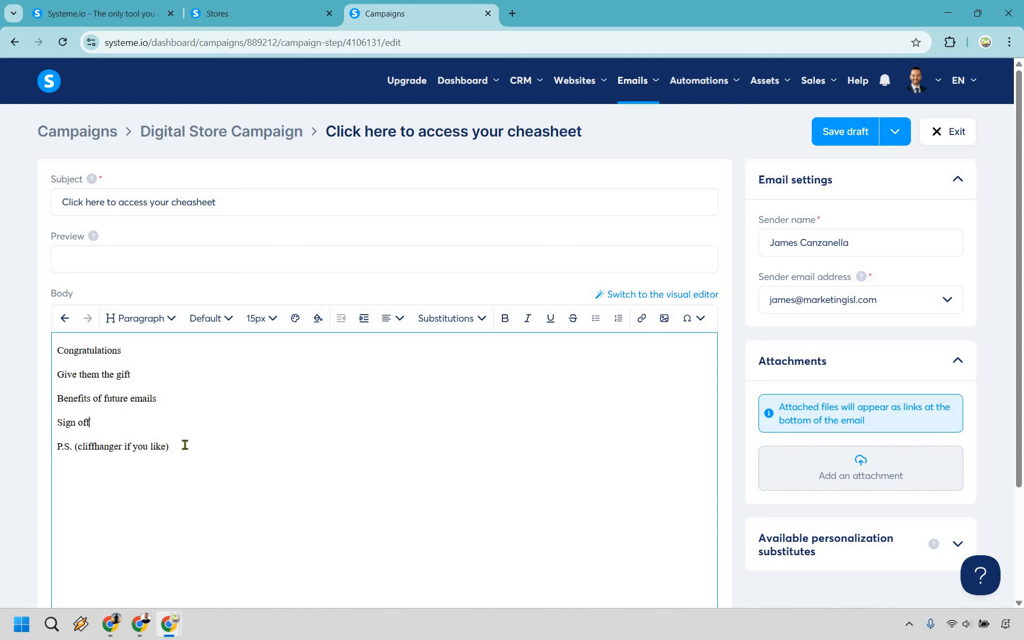
{"action": "left_click_drag", "start_coordinate": [172, 448], "coordinate": [60, 450]}
{"action": "key", "text": "shift+Left"}
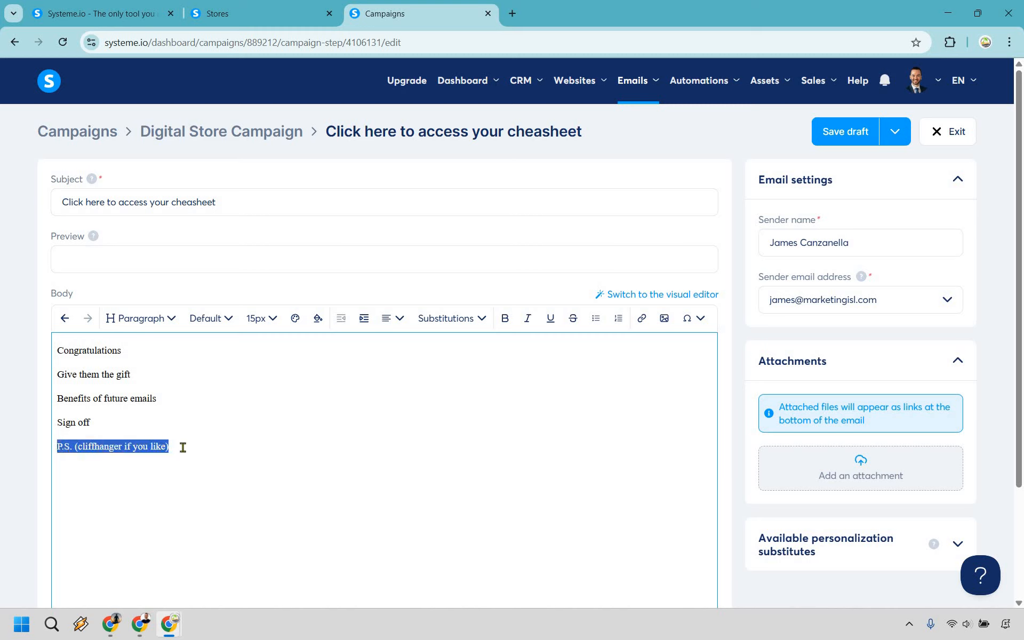
{"action": "left_click", "coordinate": [183, 447]}
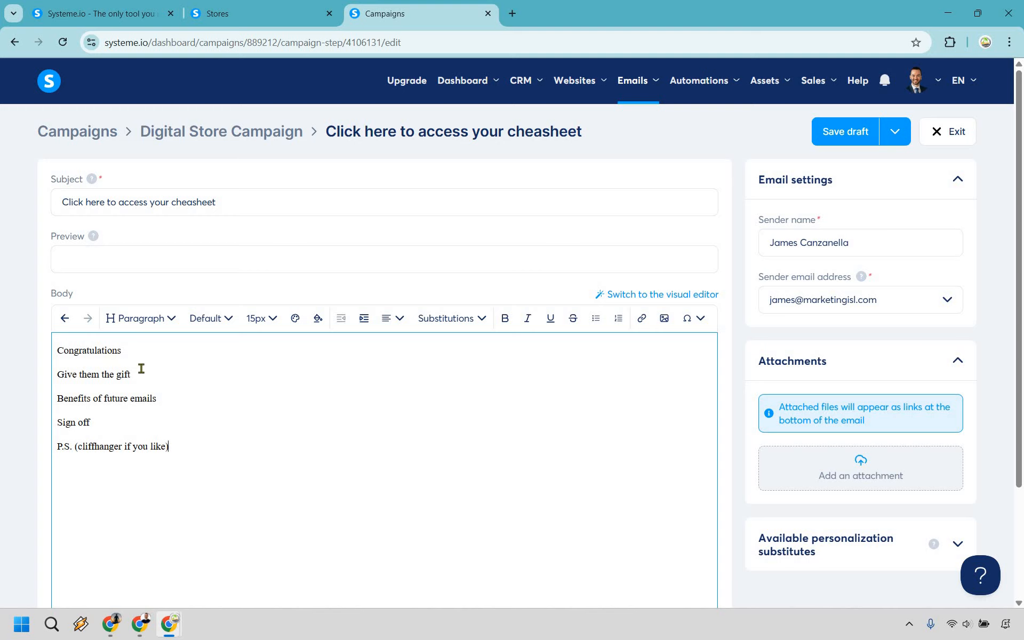
{"action": "left_click_drag", "start_coordinate": [132, 376], "coordinate": [59, 378]}
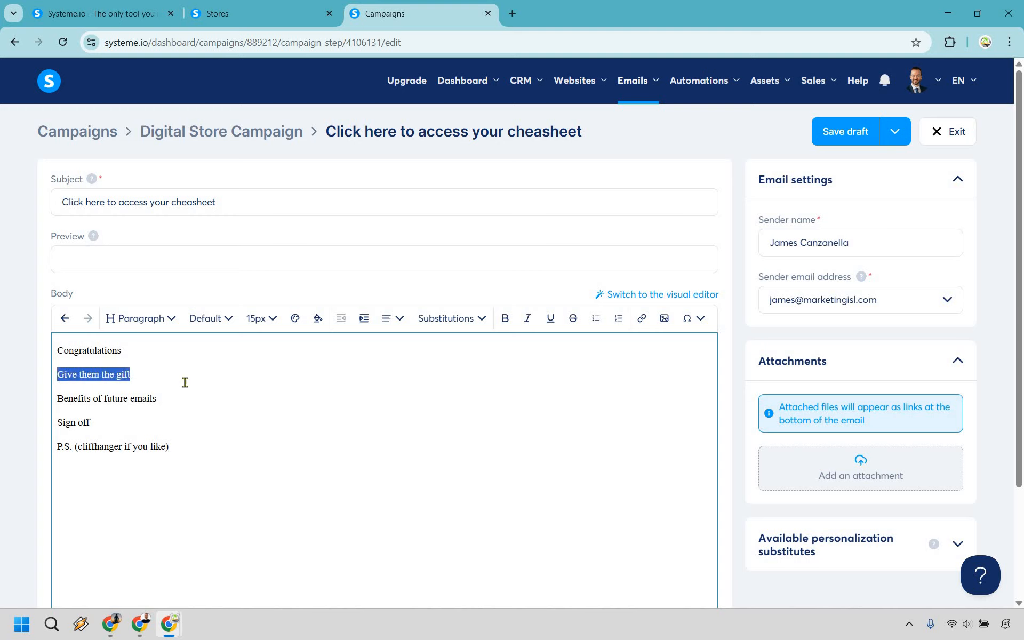
{"action": "left_click", "coordinate": [640, 319]}
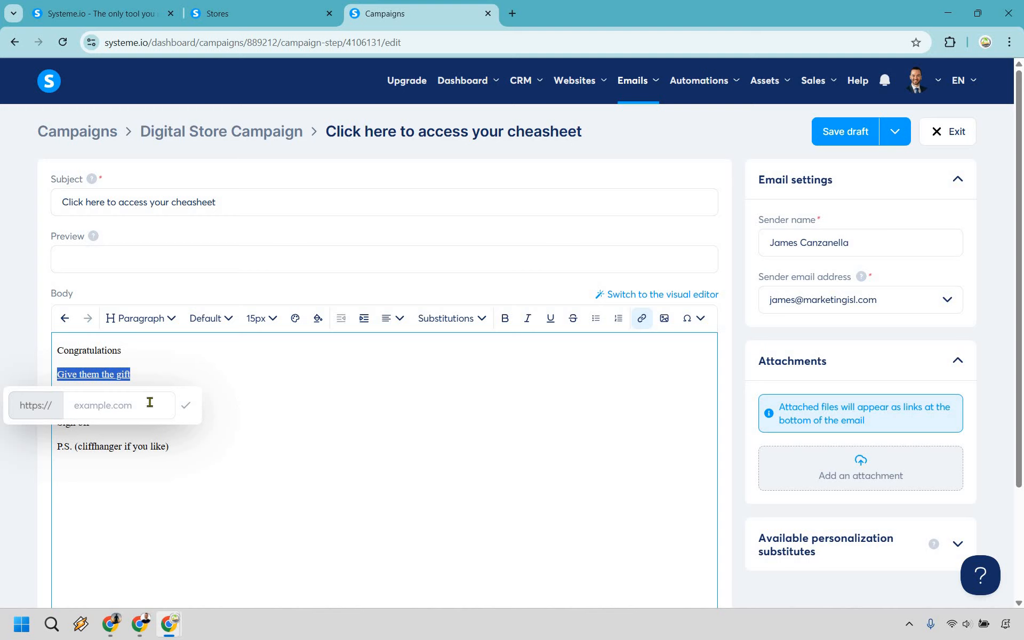
{"action": "left_click", "coordinate": [200, 368]}
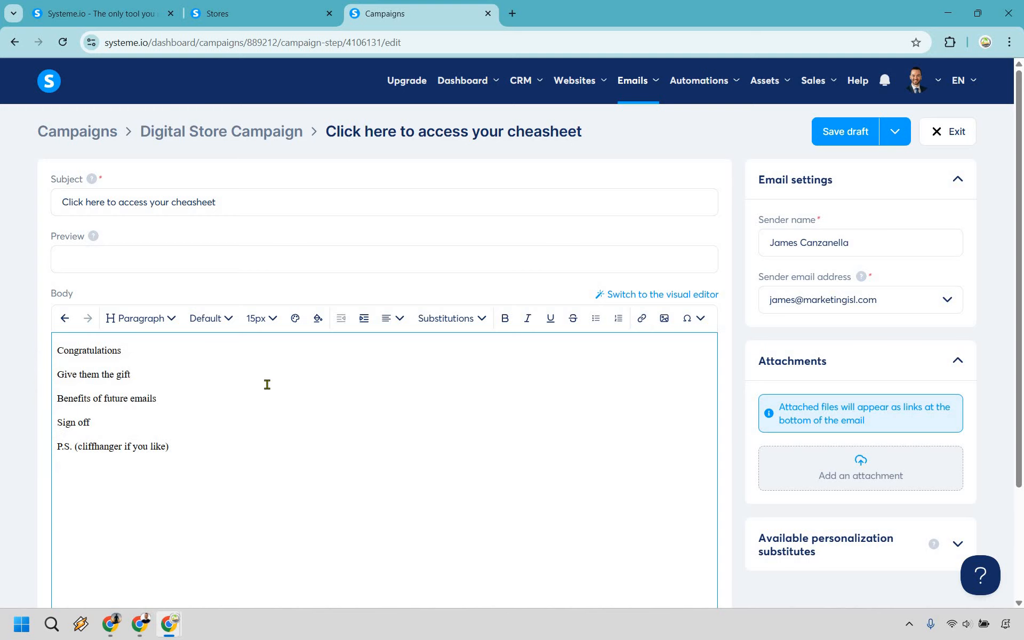
- Save and publish the email, activate it with a delay of 0 days, and return to the Digital Store Campaign overview
{"action": "scroll", "coordinate": [261, 421], "scroll_direction": "down", "scroll_amount": 3}
{"action": "scroll", "coordinate": [261, 421], "scroll_direction": "up", "scroll_amount": 3}
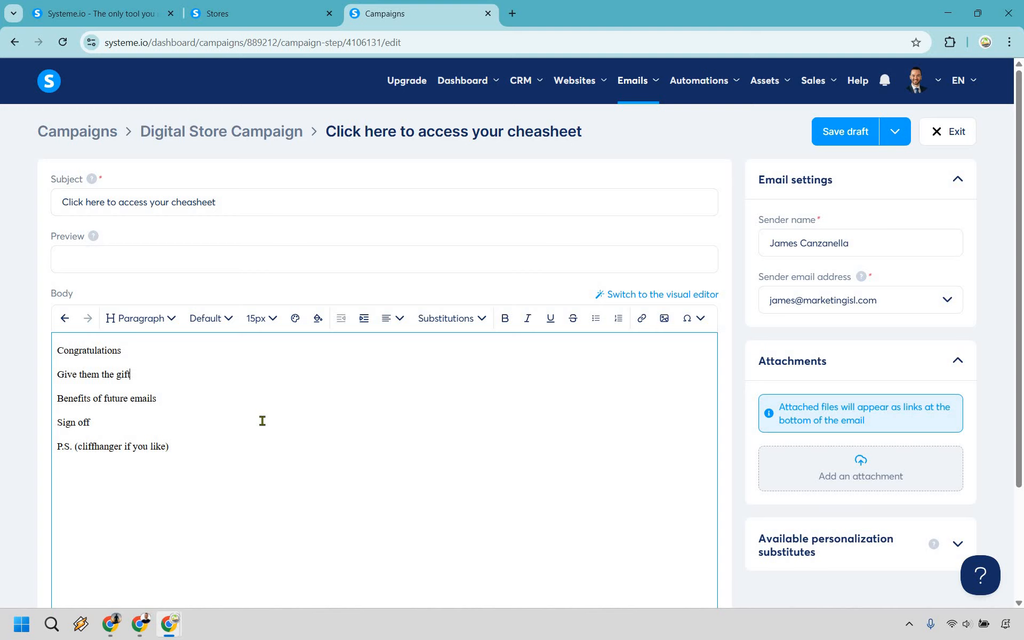
{"action": "left_click", "coordinate": [898, 129]}
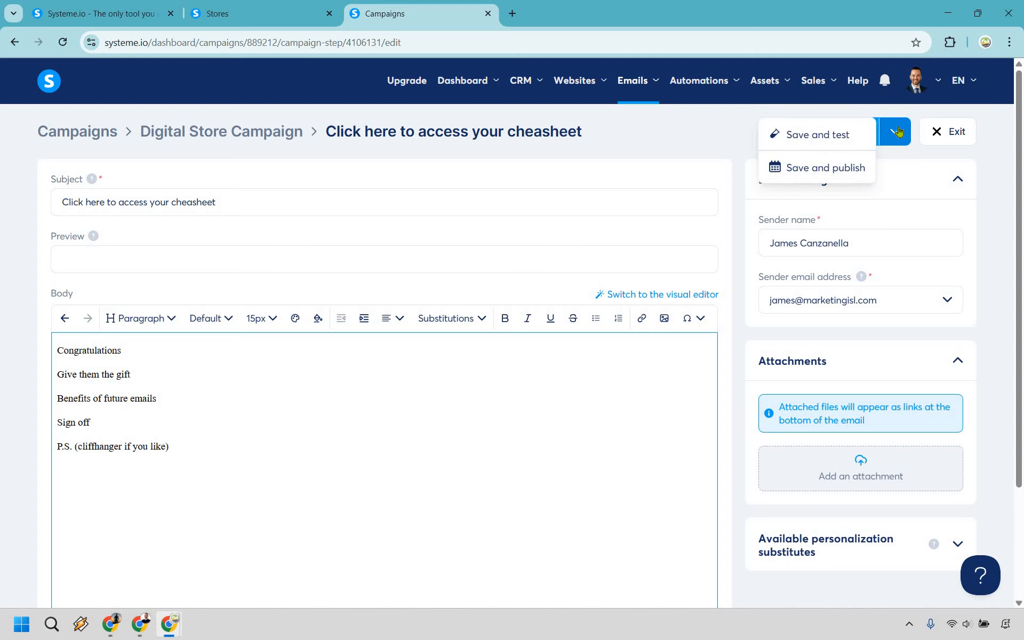
{"action": "left_click", "coordinate": [833, 170]}
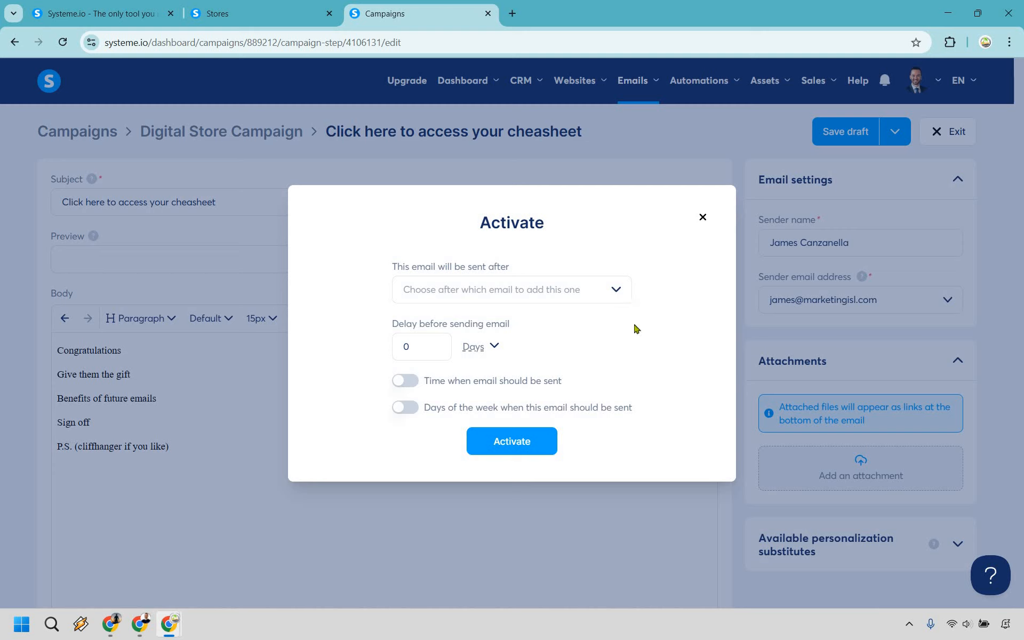
{"action": "left_click", "coordinate": [523, 442]}
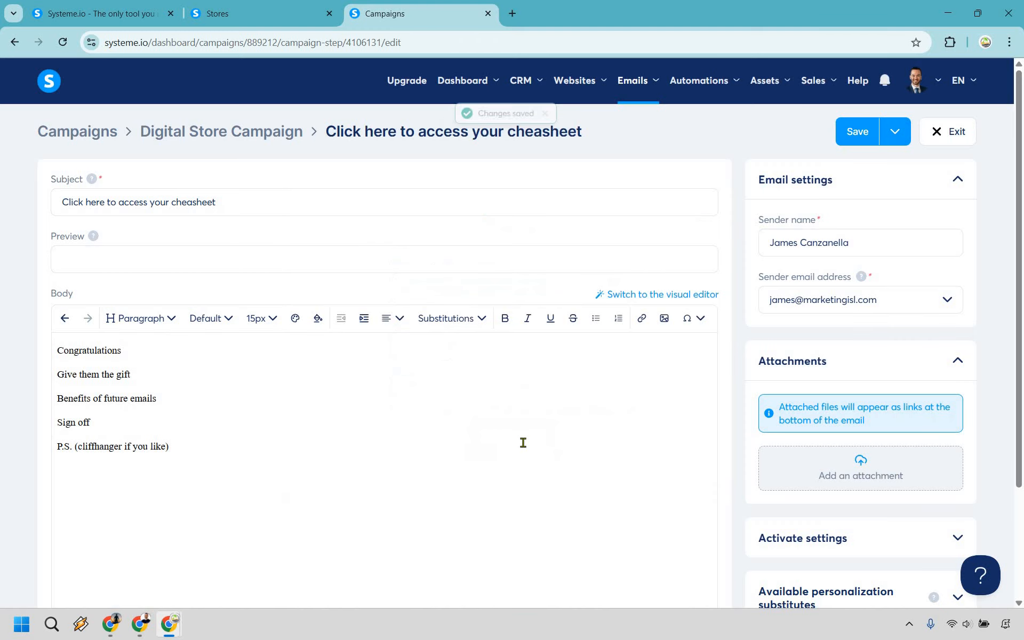
{"action": "left_click", "coordinate": [258, 136]}
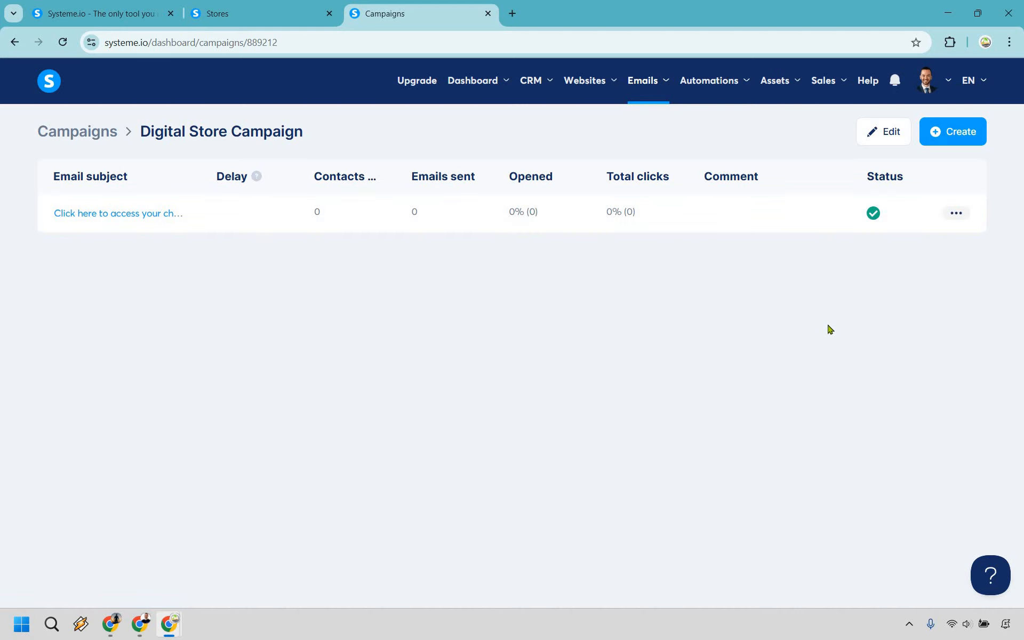
- Return to the Island of Marketing store, reload it, and open the automation rules of the Free Software Cheatsheet product
{"action": "left_click", "coordinate": [287, 14]}
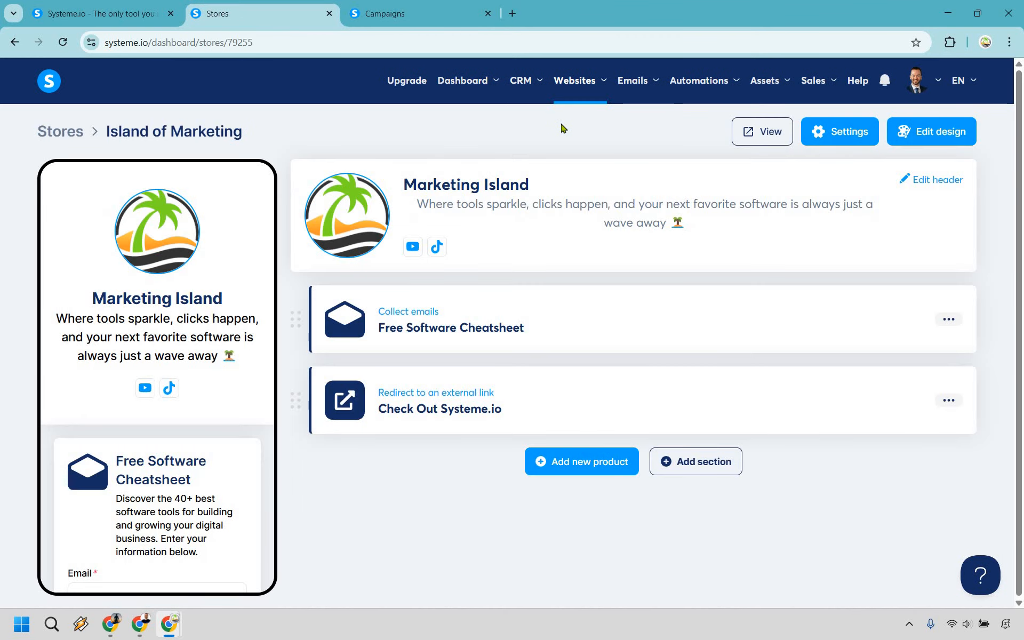
{"action": "right_click", "coordinate": [563, 128]}
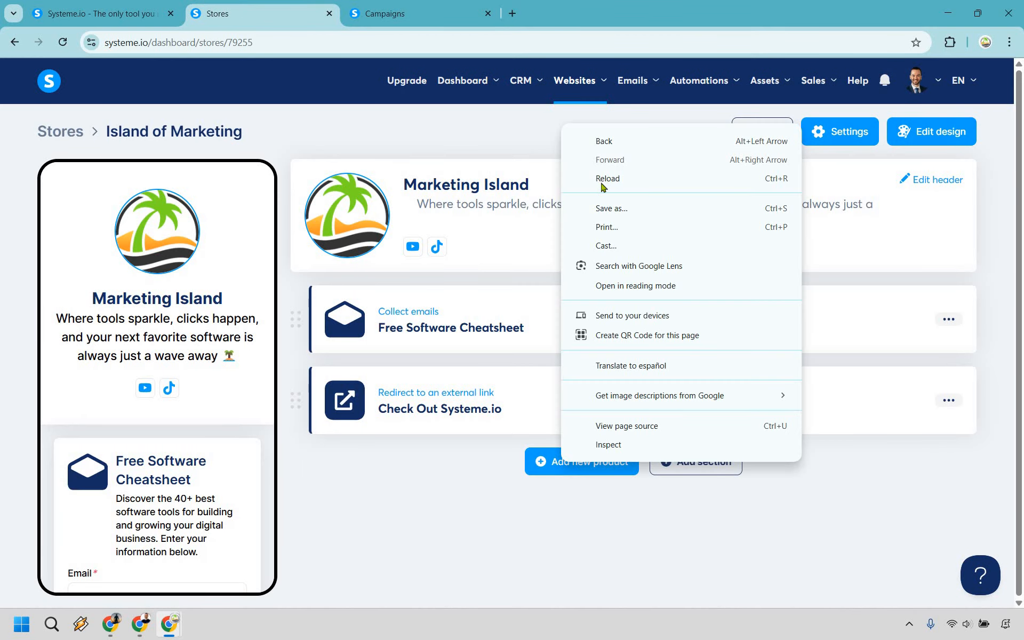
{"action": "left_click", "coordinate": [596, 171]}
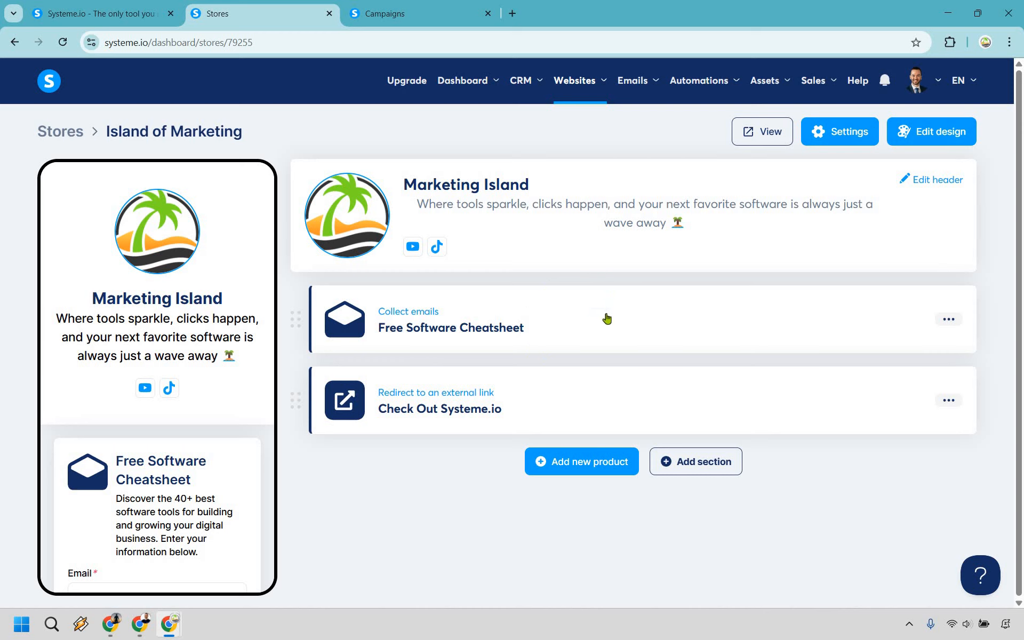
{"action": "left_click", "coordinate": [406, 317]}
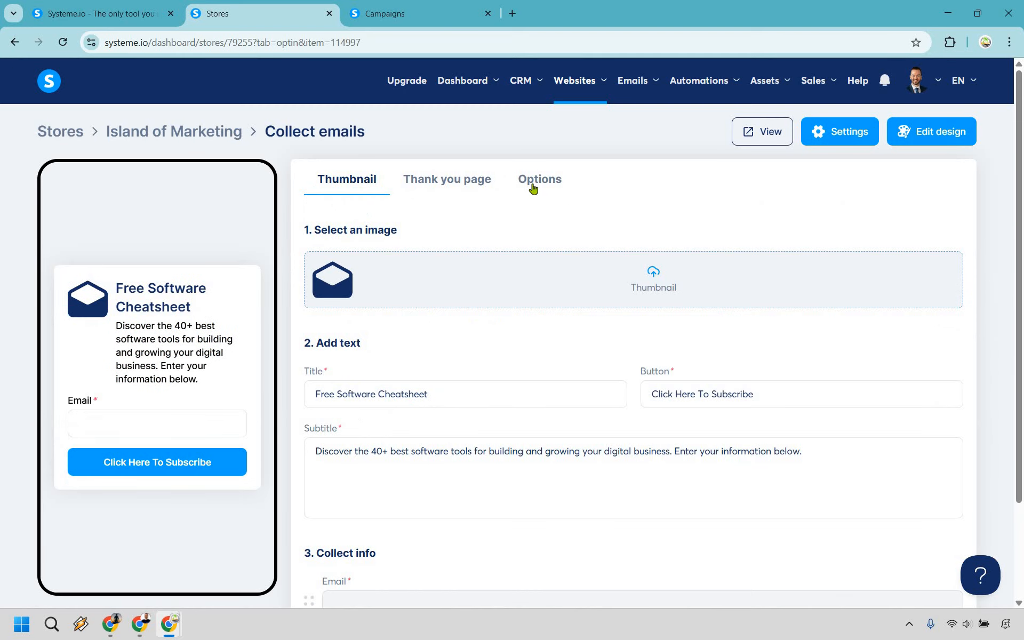
{"action": "left_click", "coordinate": [533, 184]}
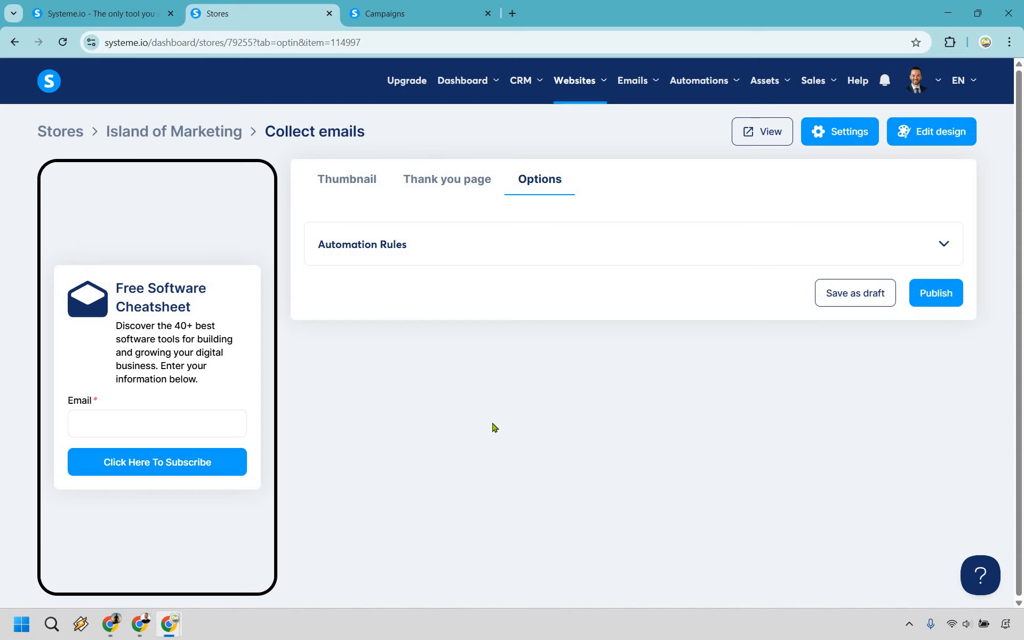
{"action": "left_click", "coordinate": [603, 247]}
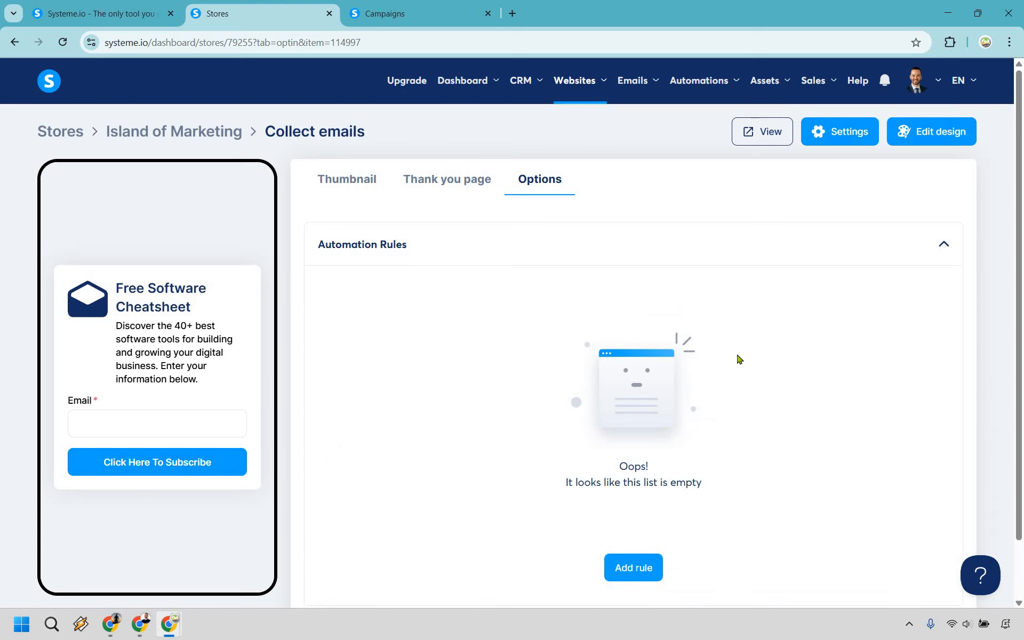
{"action": "scroll", "coordinate": [693, 416], "scroll_direction": "down", "scroll_amount": 2}
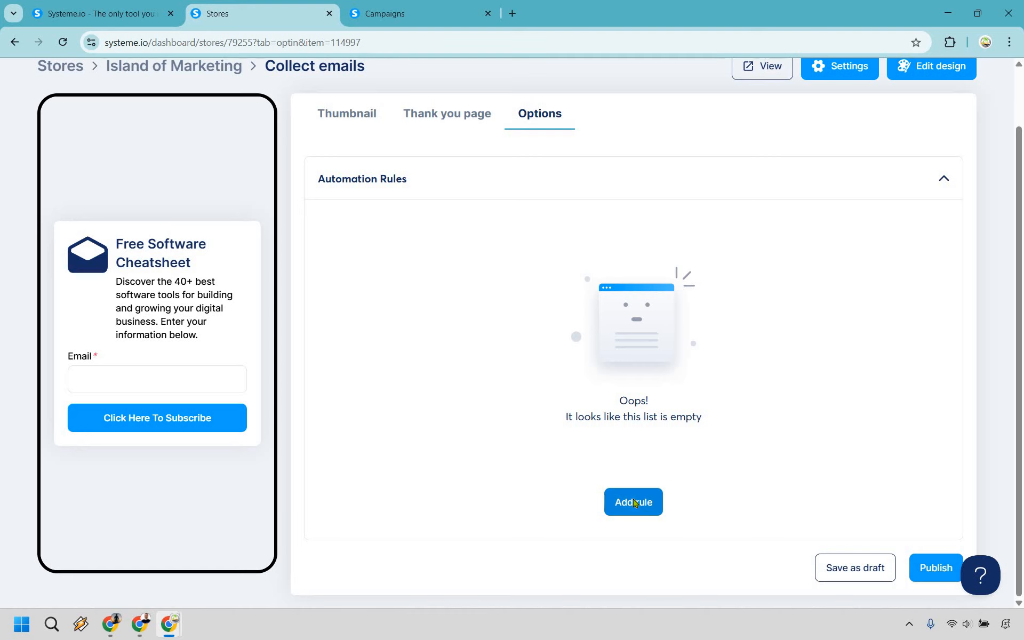
- Start a new automation rule with the trigger "Digital store form subscribed"
{"action": "left_click", "coordinate": [634, 503]}
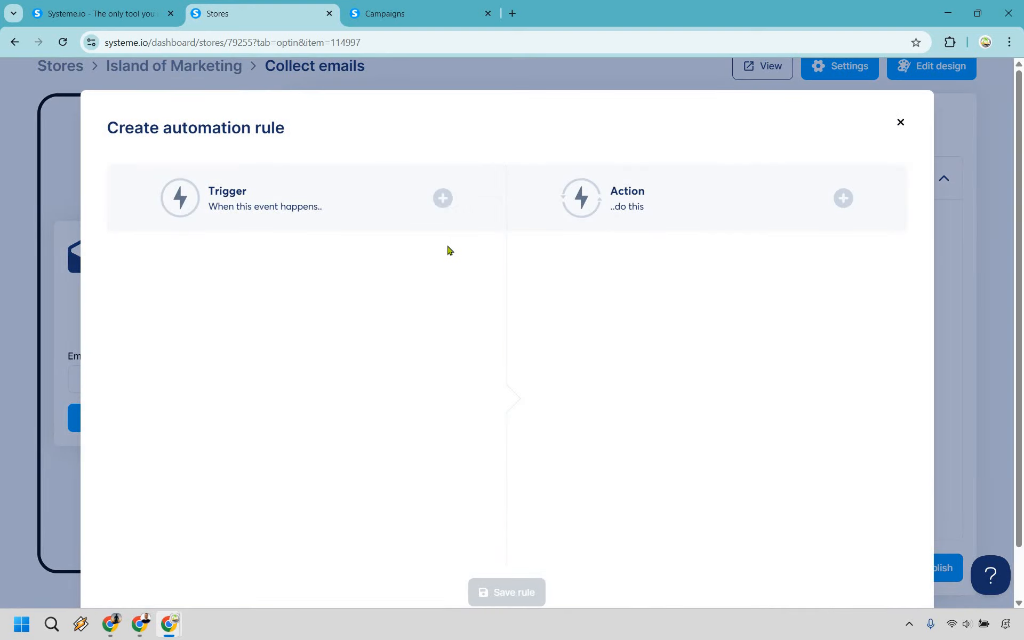
{"action": "left_click", "coordinate": [444, 200]}
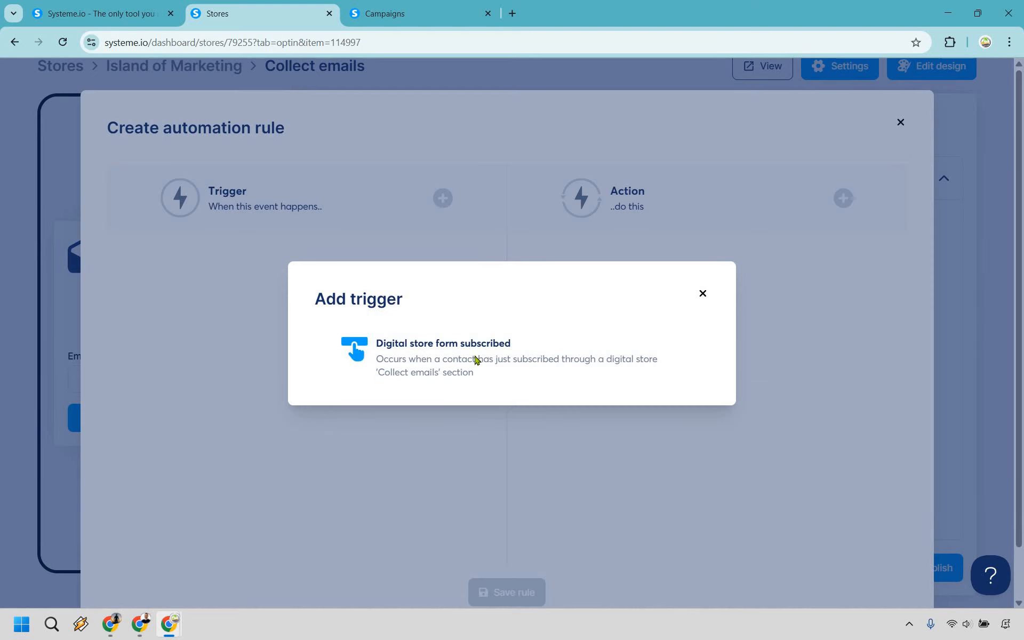
{"action": "left_click", "coordinate": [476, 359]}
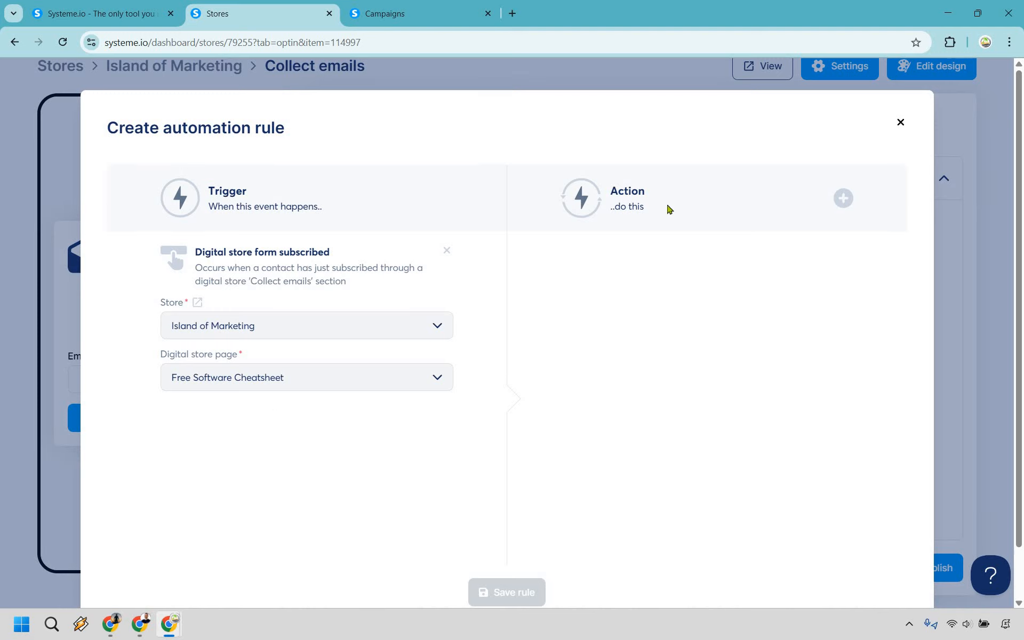
- Make the rule subscribe contacts to Digital Store Campaign, save it, and publish the Free Software Cheatsheet product
{"action": "left_click", "coordinate": [842, 198]}
{"action": "left_click", "coordinate": [842, 198]}
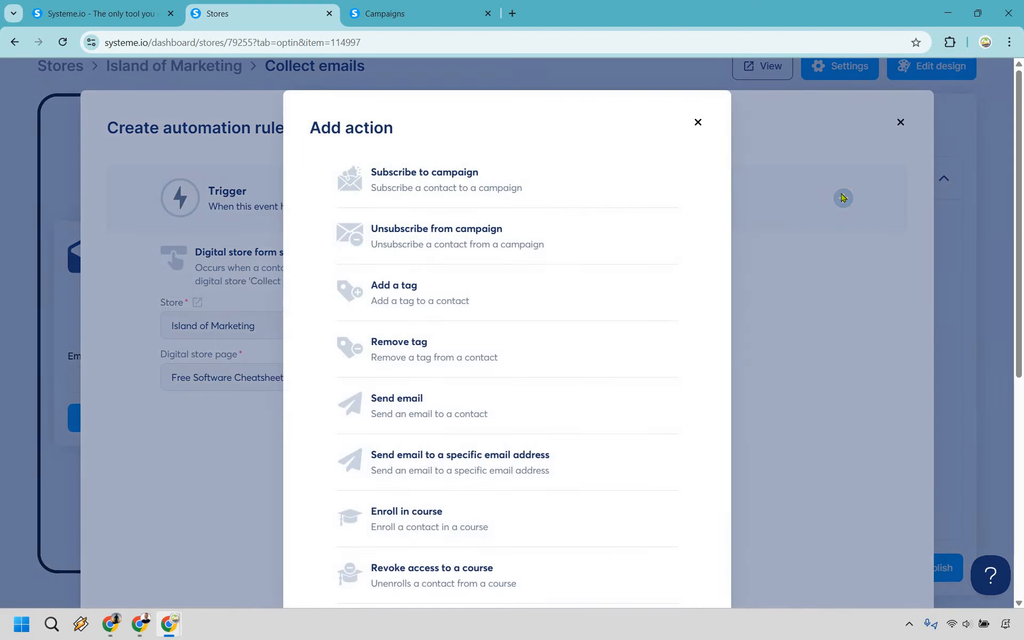
{"action": "left_click", "coordinate": [456, 181]}
{"action": "left_click", "coordinate": [666, 315]}
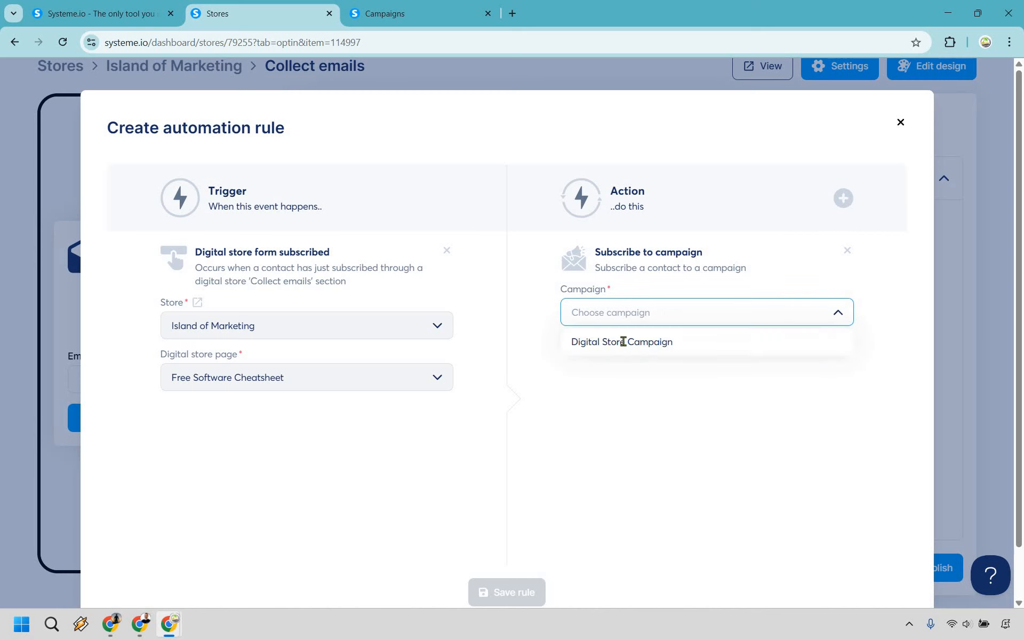
{"action": "left_click", "coordinate": [630, 346]}
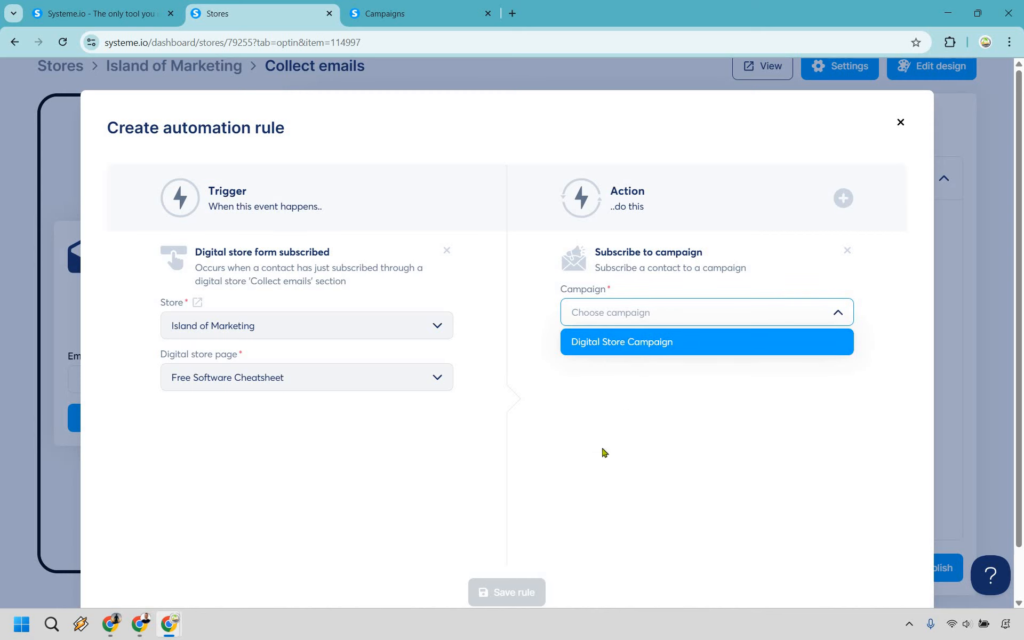
{"action": "left_click", "coordinate": [509, 593]}
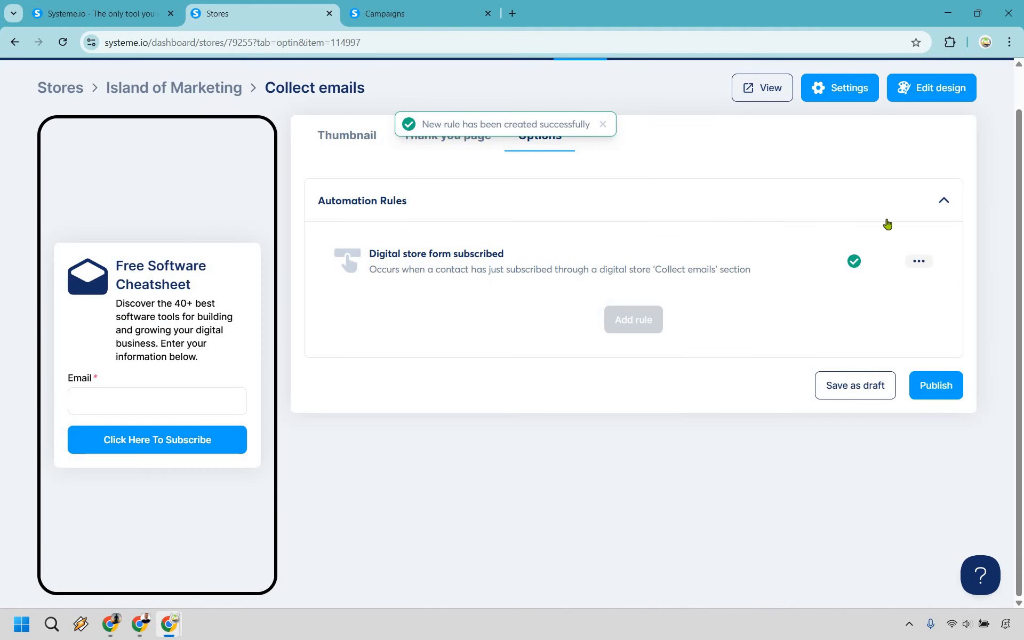
{"action": "left_click", "coordinate": [944, 390]}
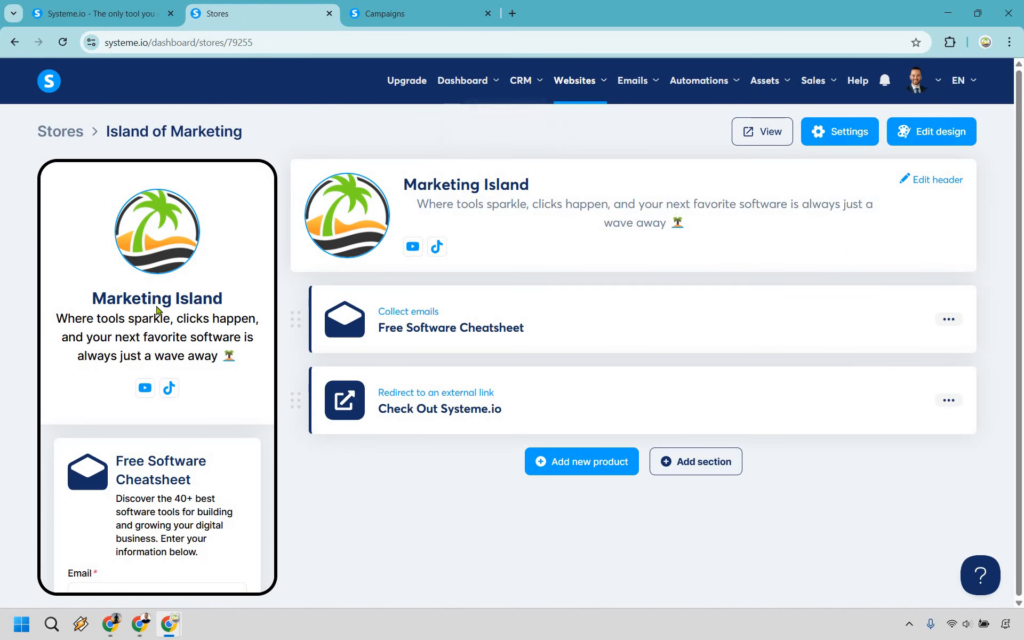
- Review the store preview and start a new product of the type "Sell a digital download"
{"action": "scroll", "coordinate": [180, 359], "scroll_direction": "down", "scroll_amount": 4}
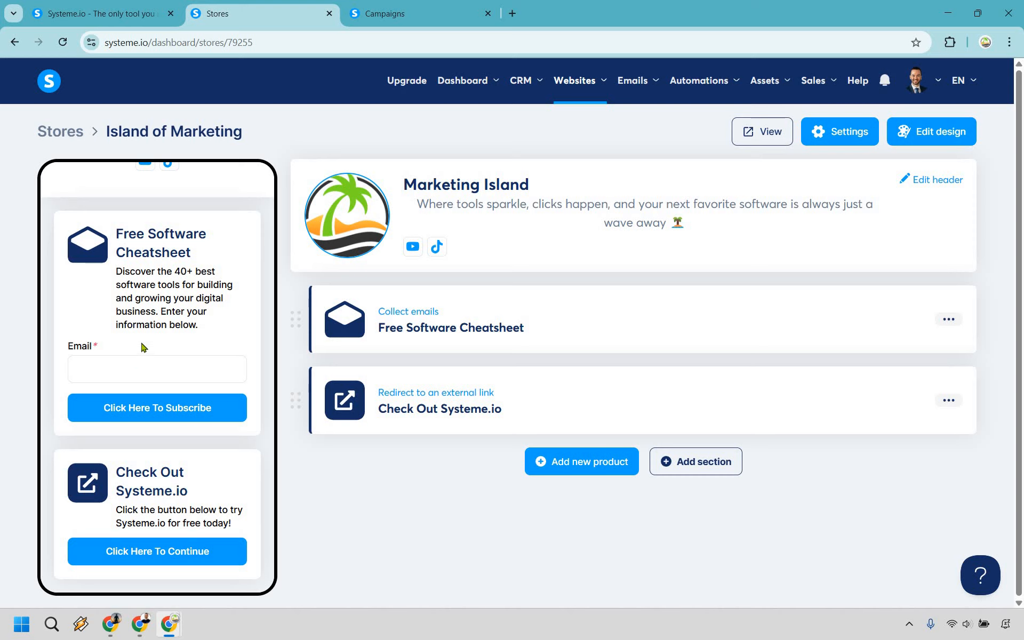
{"action": "scroll", "coordinate": [143, 347], "scroll_direction": "up", "scroll_amount": 4}
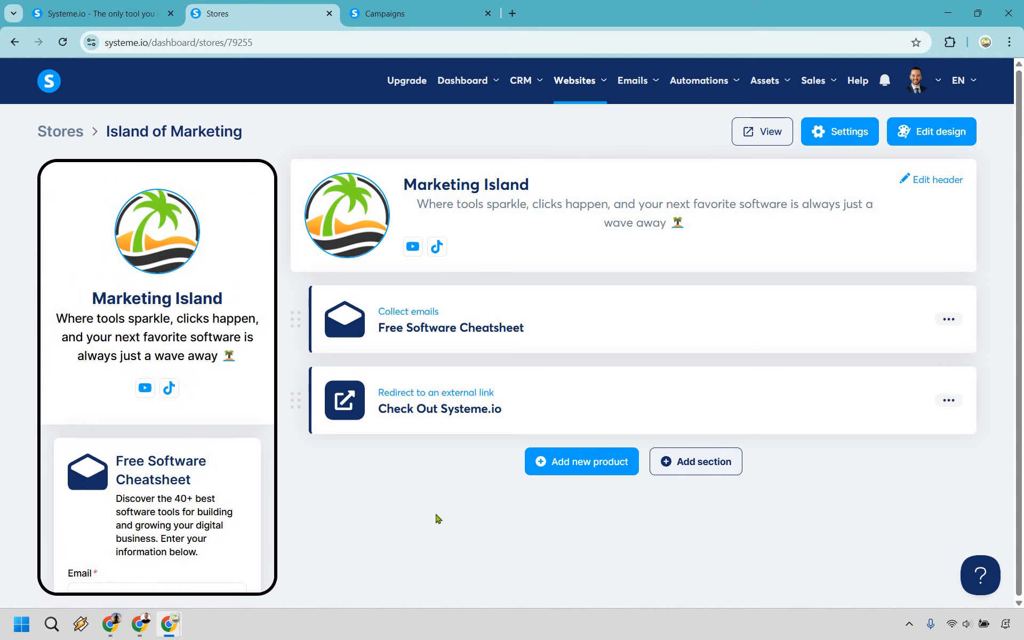
{"action": "left_click", "coordinate": [558, 463]}
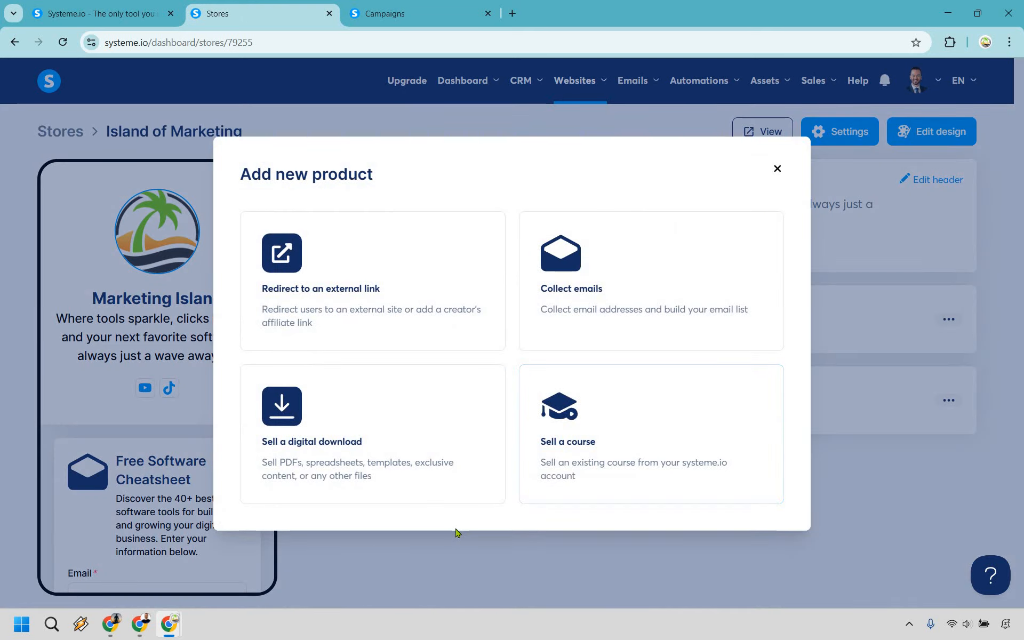
{"action": "left_click", "coordinate": [356, 435]}
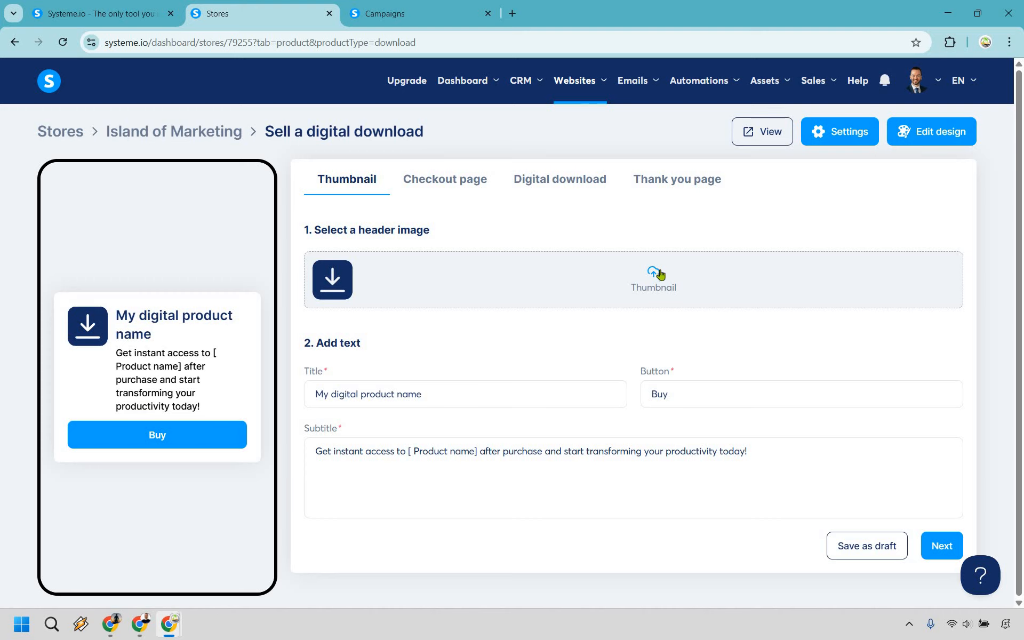
- Title the digital download "Marketing Island" and use the palm tree logo as its thumbnail
{"action": "triple_click", "coordinate": [449, 391]}
{"action": "type", "text": "Marketing Island"}
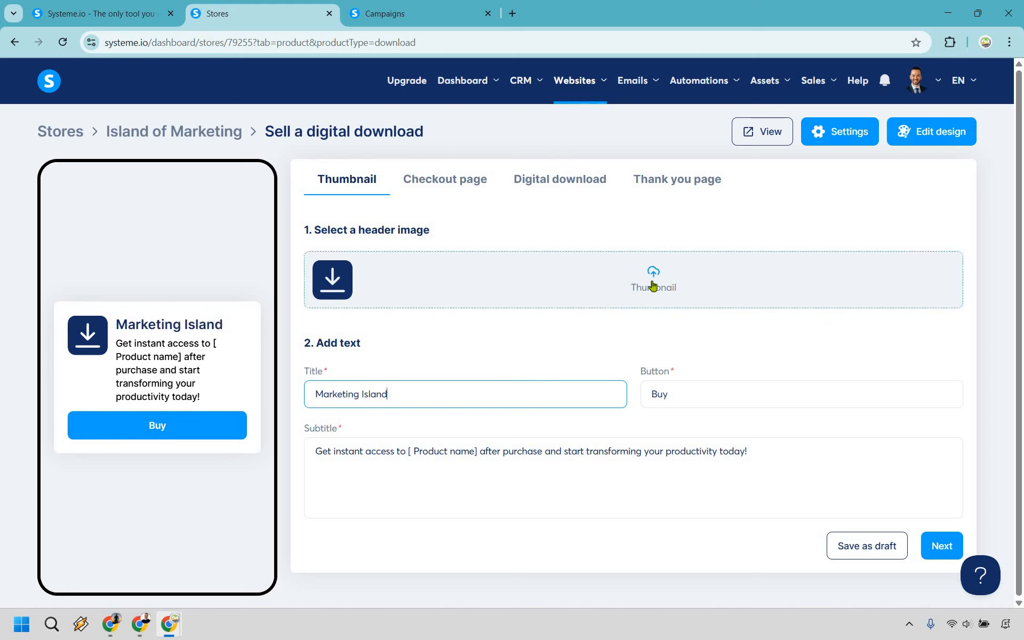
{"action": "left_click", "coordinate": [633, 297]}
{"action": "left_click", "coordinate": [421, 294]}
{"action": "left_click", "coordinate": [884, 530]}
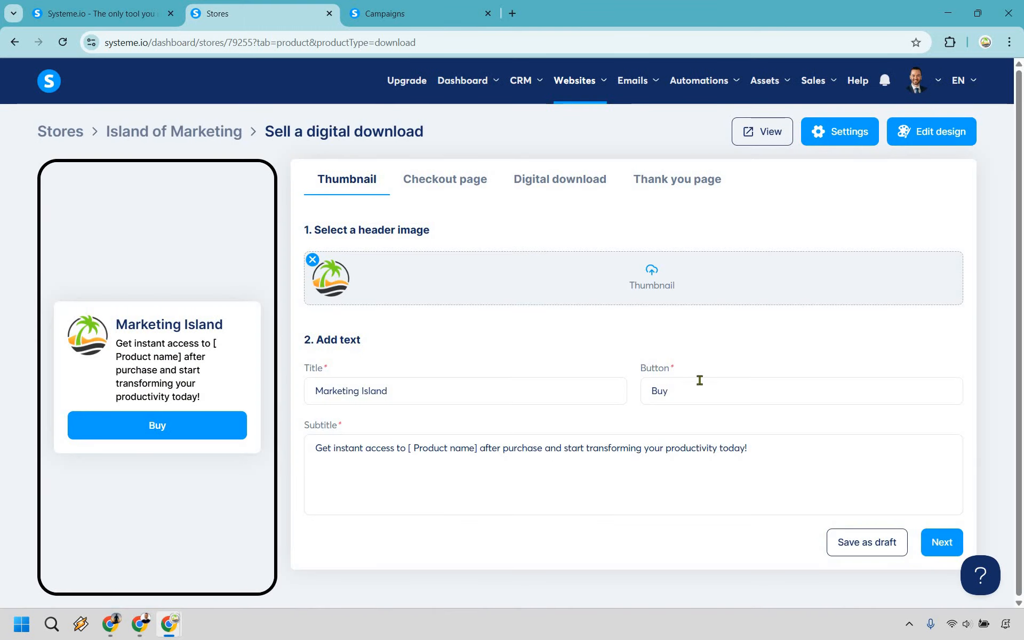
- Set the thumbnail button text to "Buy Now" and replace the subtitle's product name with "Marketing Island" and "productivity" with "marketing"
{"action": "left_click", "coordinate": [700, 383]}
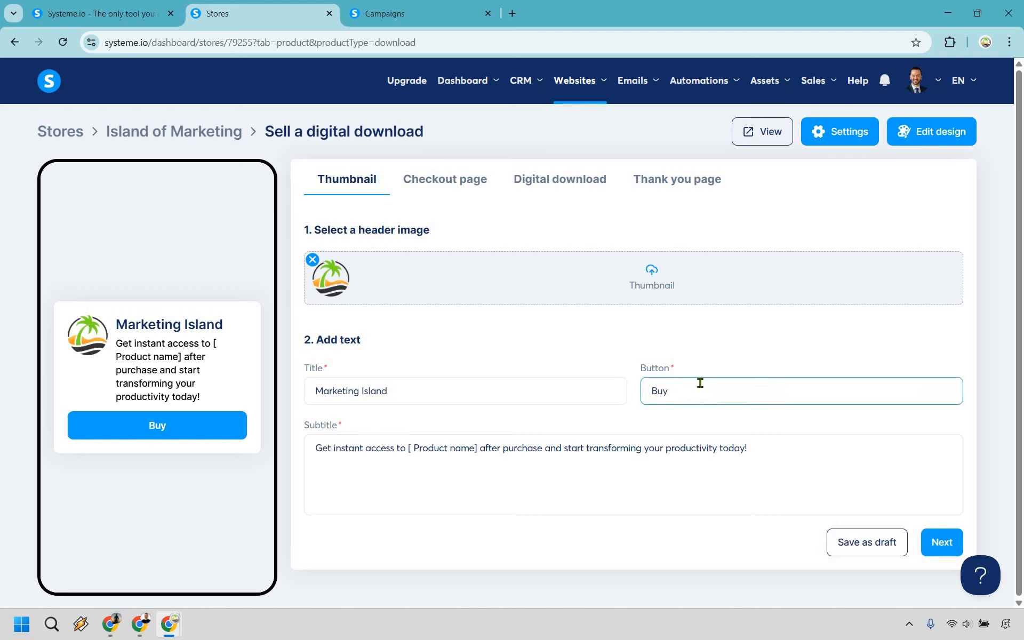
{"action": "type", "text": "Now"}
{"action": "left_click_drag", "start_coordinate": [409, 448], "coordinate": [479, 456]}
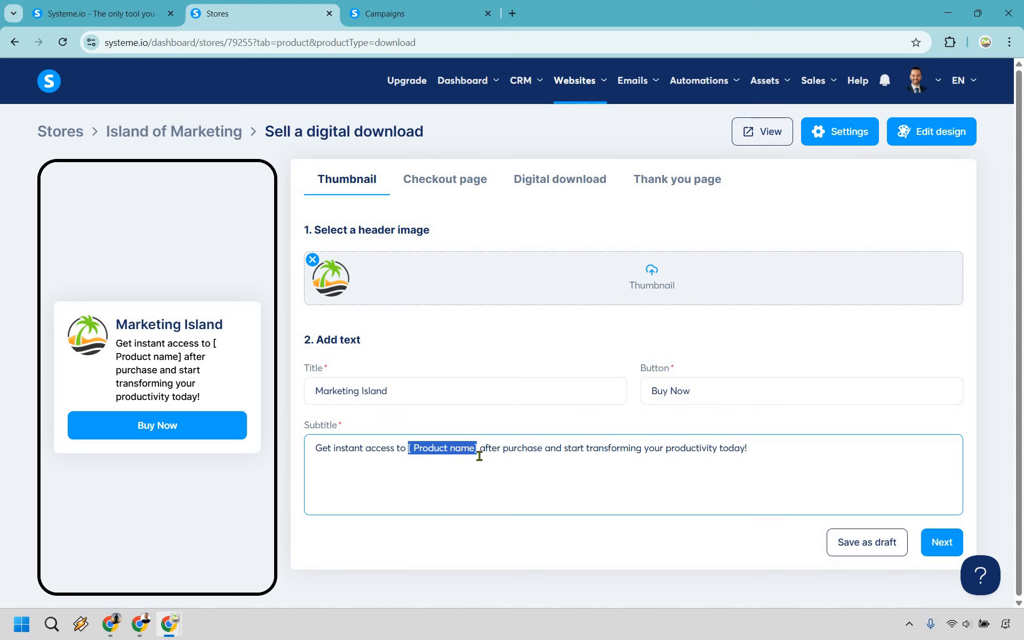
{"action": "type", "text": "Marketing Island"}
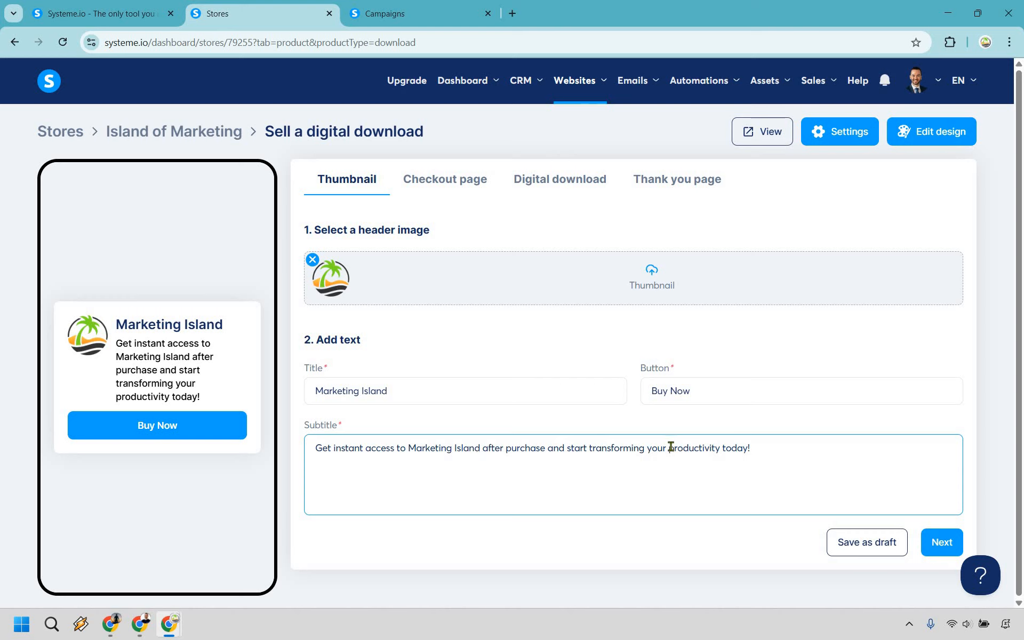
{"action": "left_click_drag", "start_coordinate": [668, 448], "coordinate": [721, 449]}
{"action": "type", "text": "marketing"}
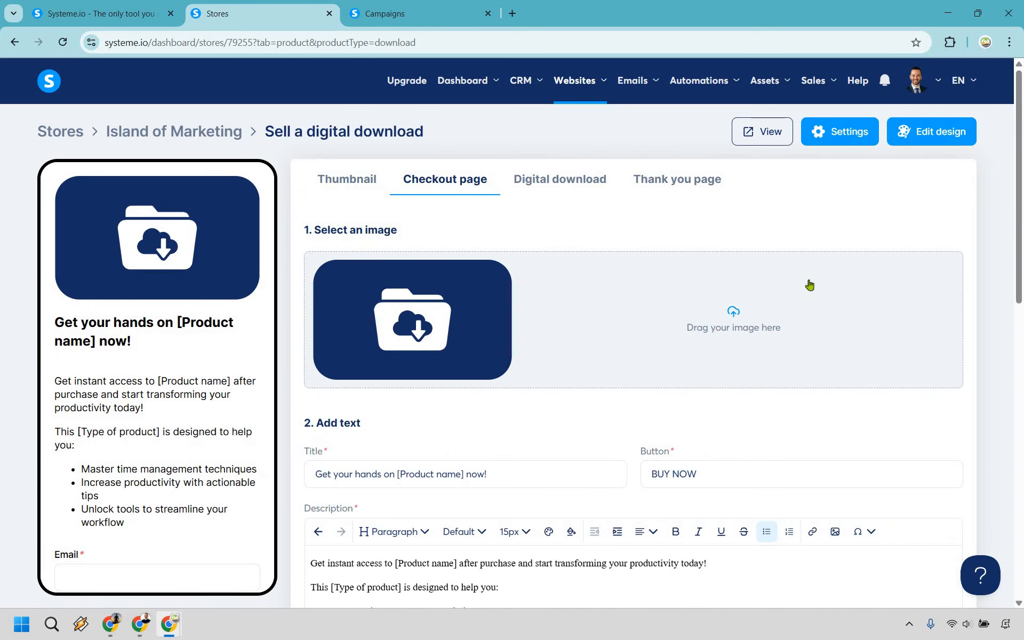
- Change the checkout page title to "Get your hands on Marketing Island now!"
{"action": "scroll", "coordinate": [731, 314], "scroll_direction": "down", "scroll_amount": 1}
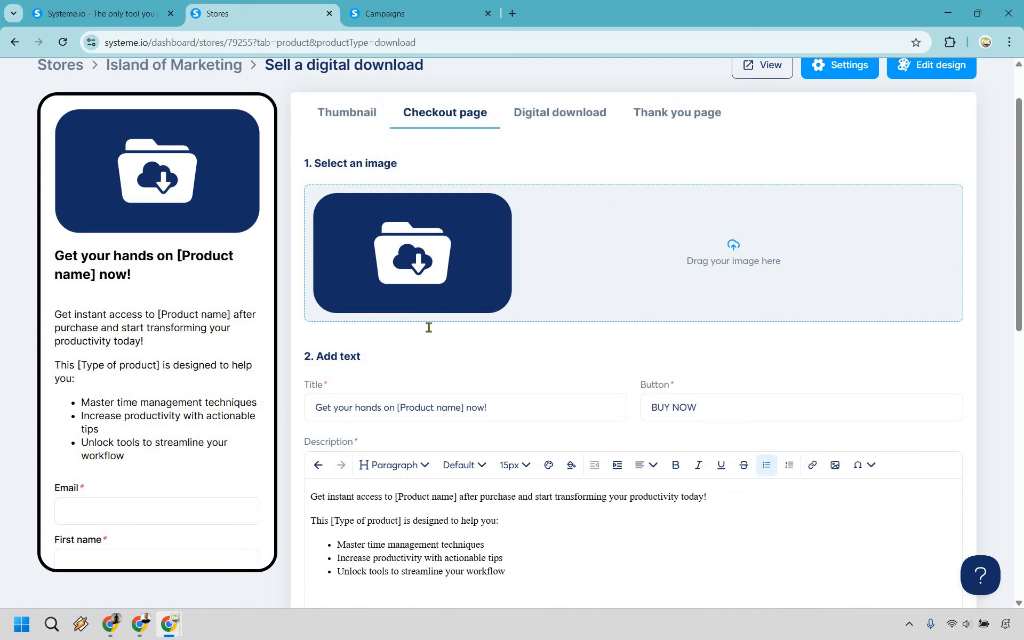
{"action": "scroll", "coordinate": [400, 336], "scroll_direction": "down", "scroll_amount": 1}
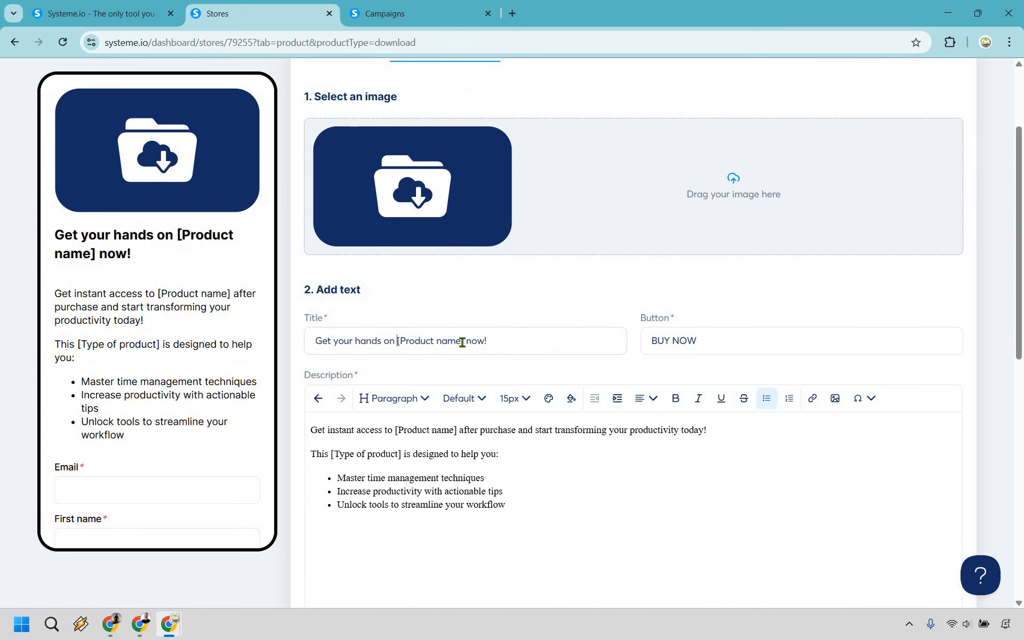
{"action": "left_click_drag", "start_coordinate": [398, 342], "coordinate": [466, 342]}
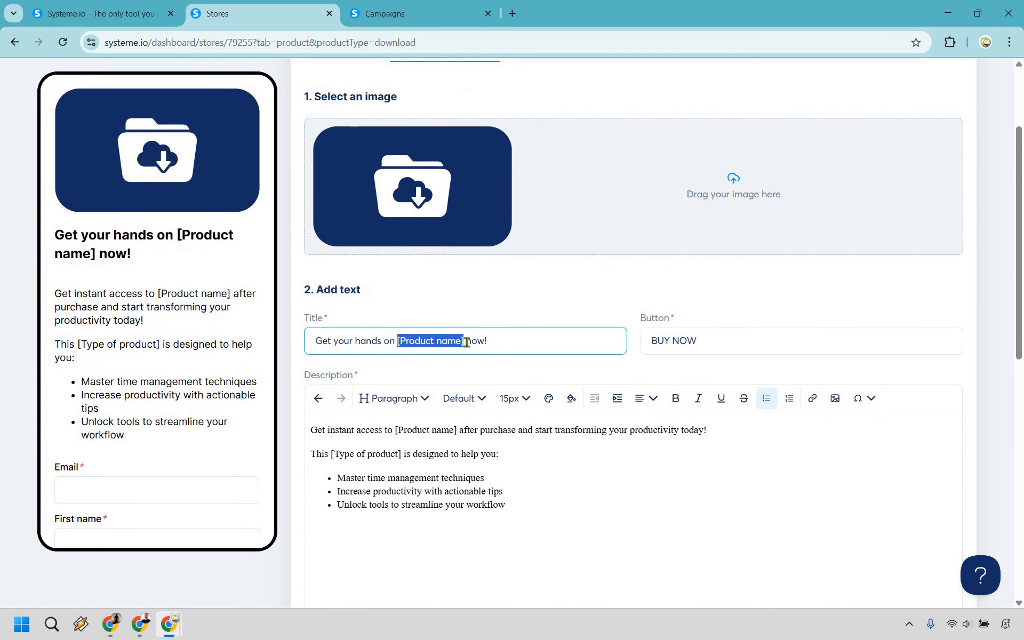
{"action": "type", "text": "Marketing Island"}
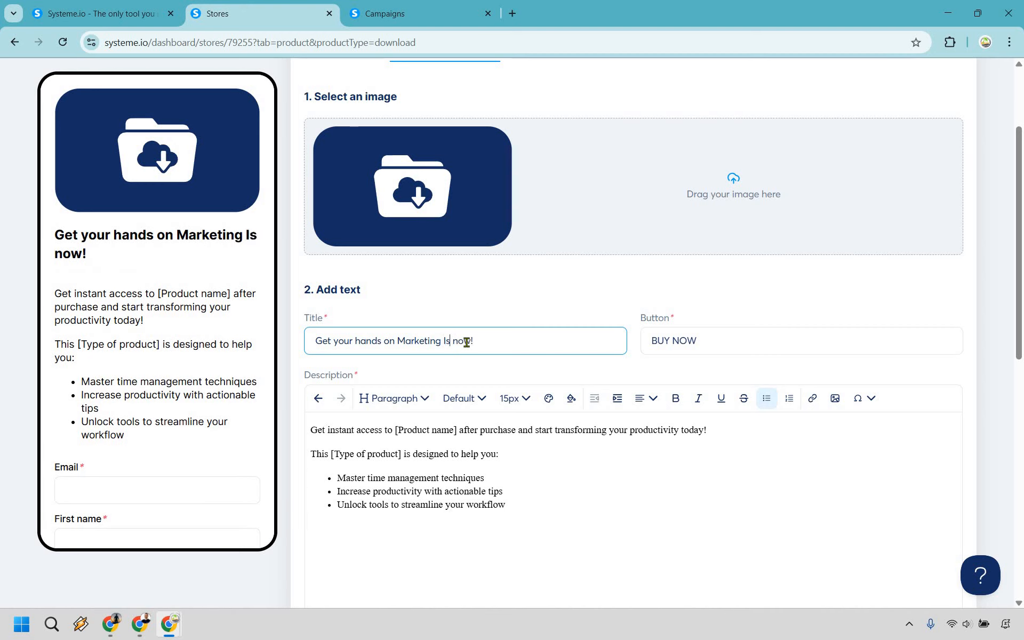
- Enclose the word "productivity" in square brackets in the checkout page description
{"action": "scroll", "coordinate": [364, 374], "scroll_direction": "down", "scroll_amount": 1}
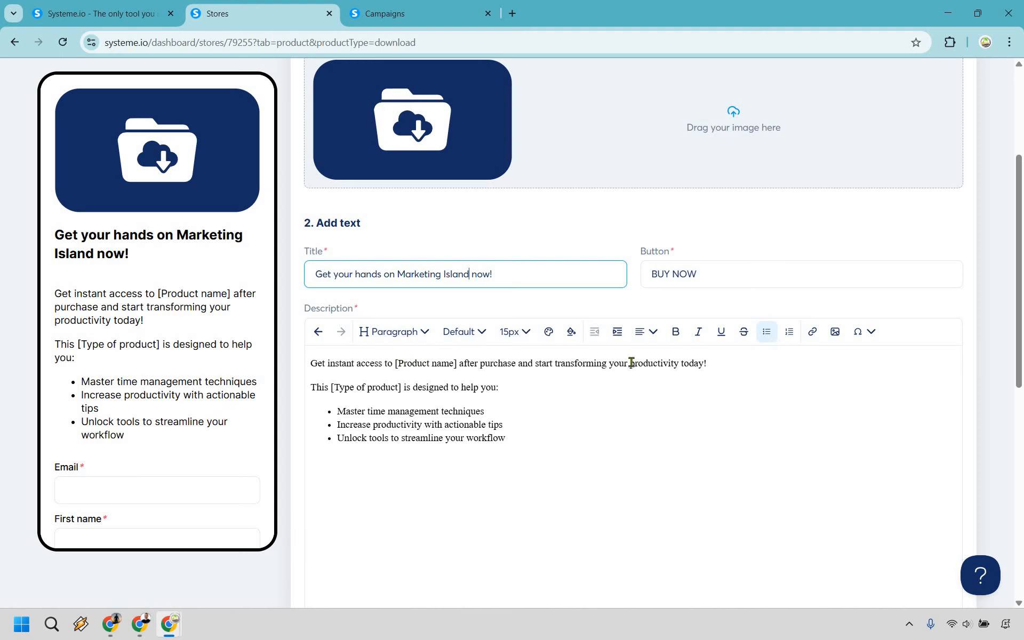
{"action": "left_click", "coordinate": [642, 414]}
{"action": "left_click", "coordinate": [632, 363]}
{"action": "type", "text": "["}
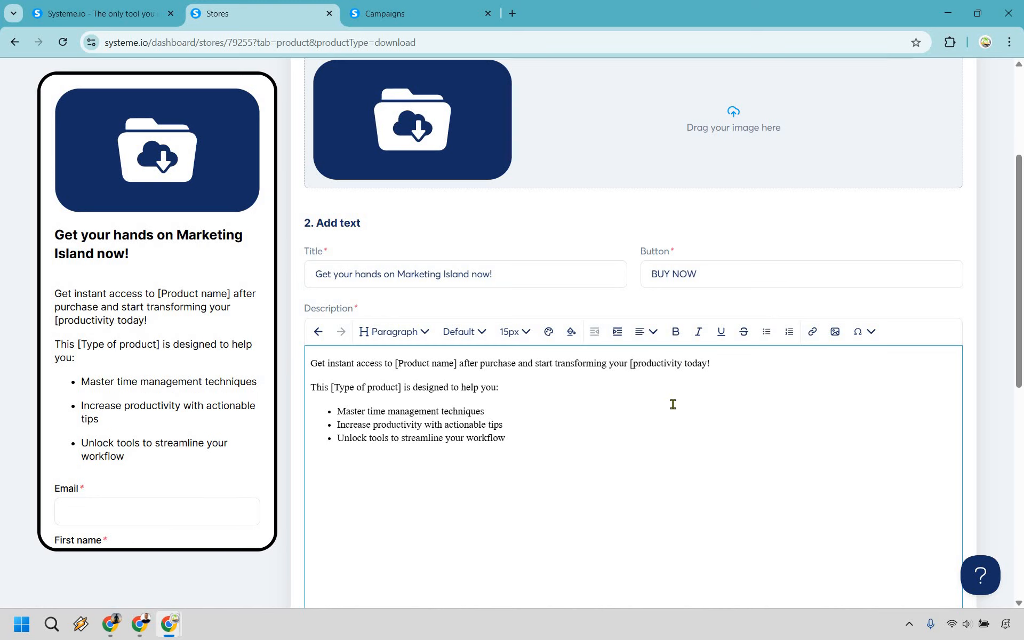
{"action": "type", "text": "]"}
{"action": "scroll", "coordinate": [430, 363], "scroll_direction": "down", "scroll_amount": 1}
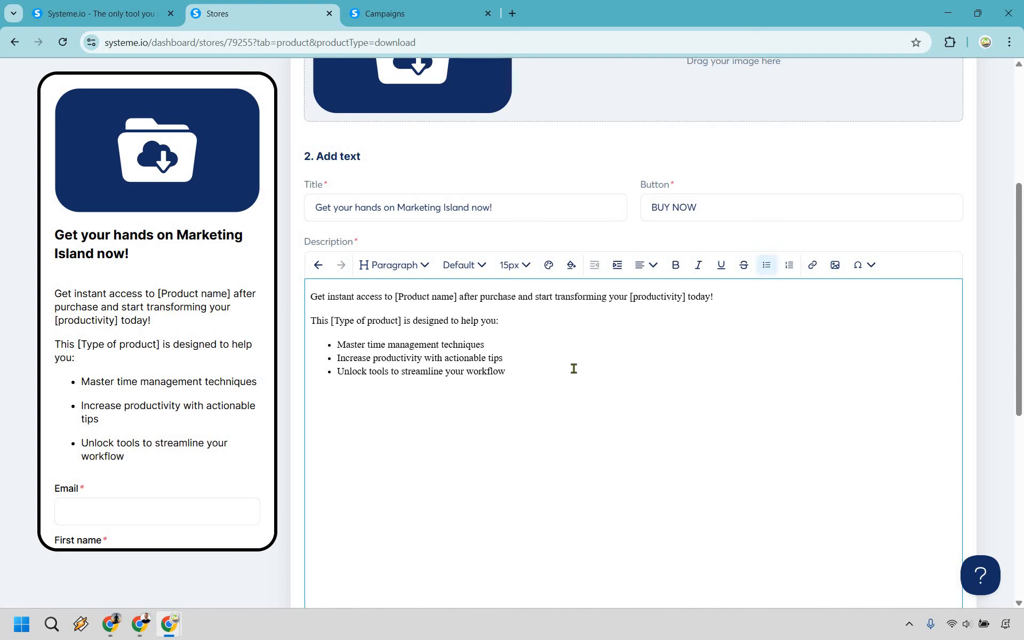
- Replace the description's bullets with five benefits: organic social traffic, less paid traffic spending, round-the-clock leads and sales, software automation, and Done For You prompts
{"action": "key", "text": "Return"}
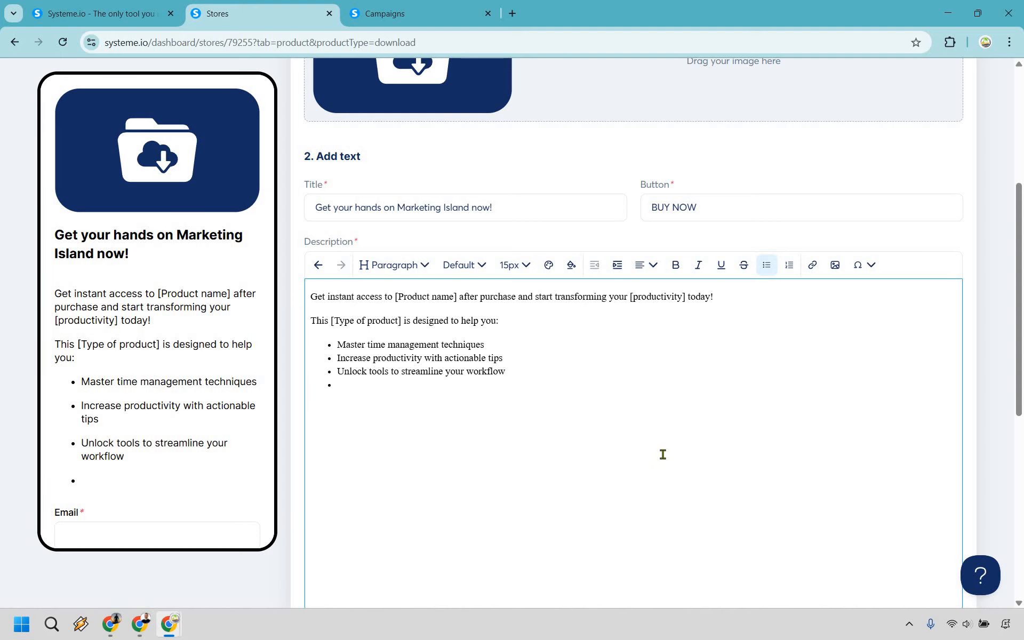
{"action": "scroll", "coordinate": [663, 454], "scroll_direction": "up", "scroll_amount": 1}
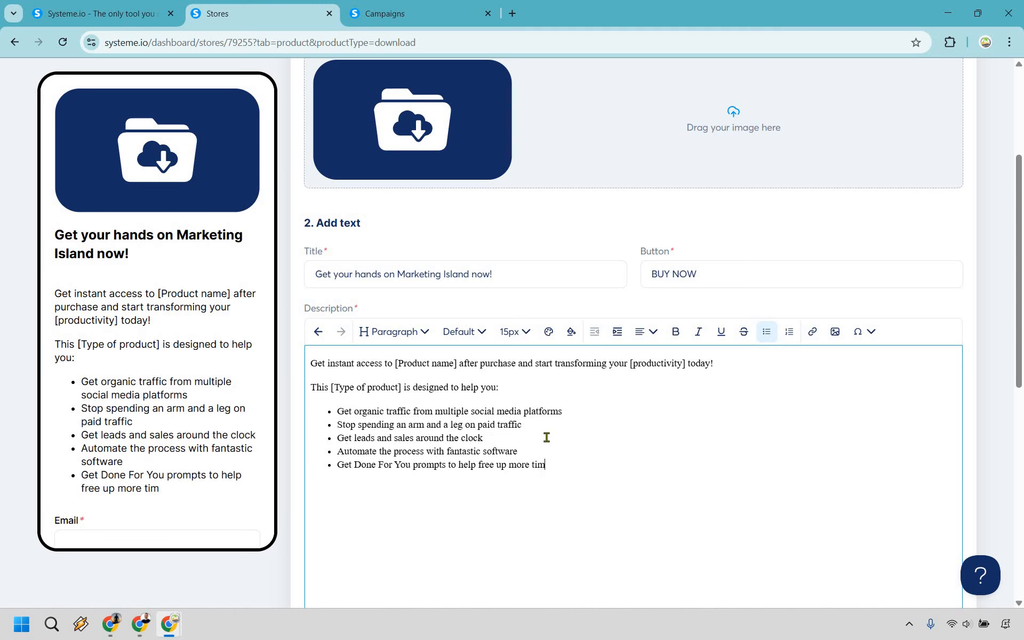
{"action": "type", "text": "e"}
{"action": "scroll", "coordinate": [643, 446], "scroll_direction": "up", "scroll_amount": 1}
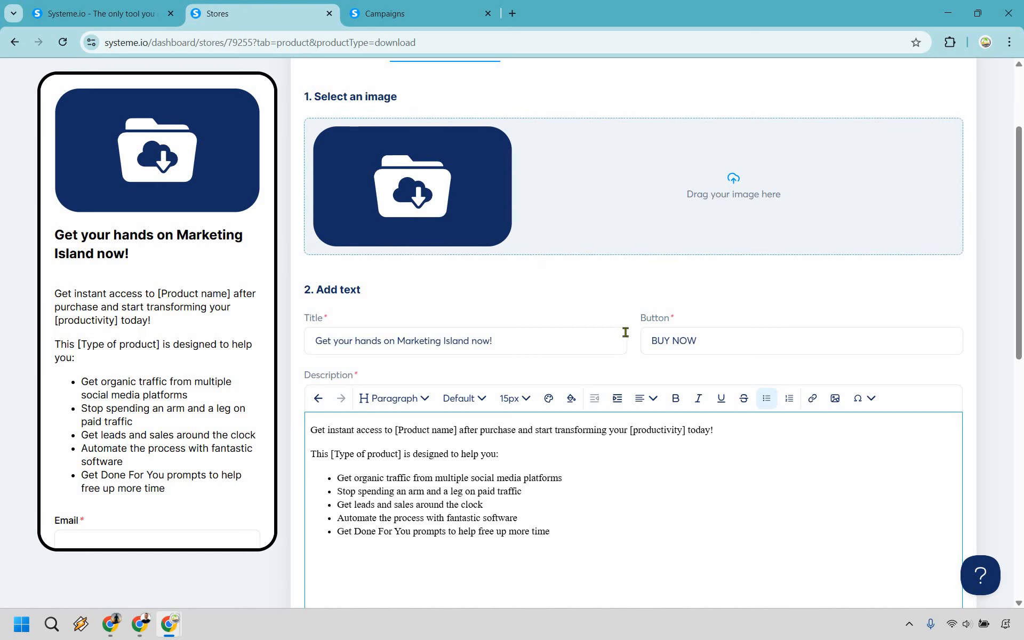
- Add a price plan to the checkout page, keep the one-time payment type, and choose to create a new plan
{"action": "scroll", "coordinate": [625, 332], "scroll_direction": "down", "scroll_amount": 2}
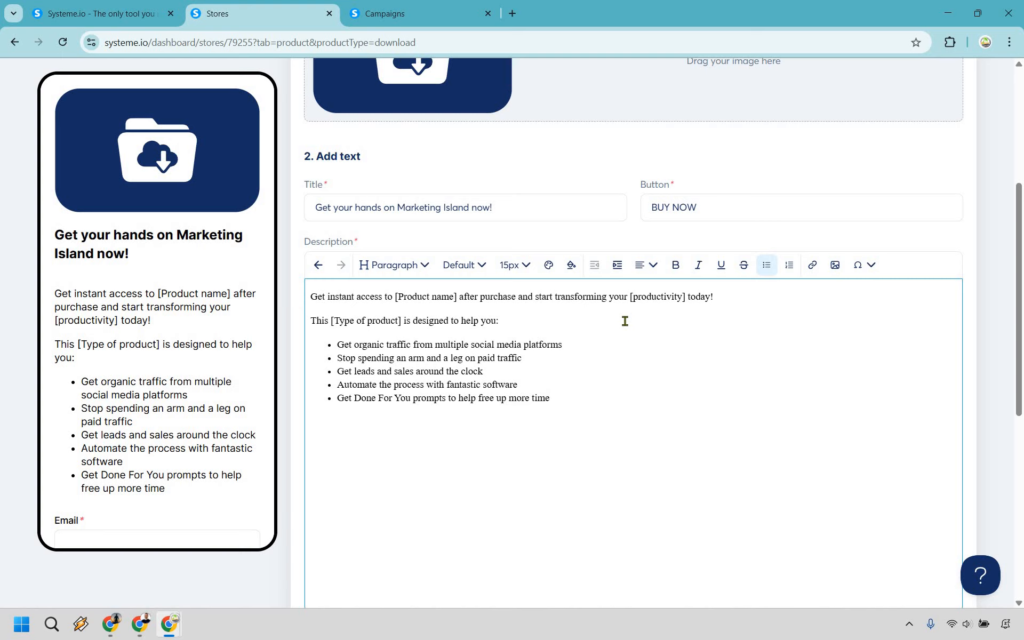
{"action": "scroll", "coordinate": [623, 332], "scroll_direction": "down", "scroll_amount": 2}
{"action": "scroll", "coordinate": [622, 304], "scroll_direction": "down", "scroll_amount": 4}
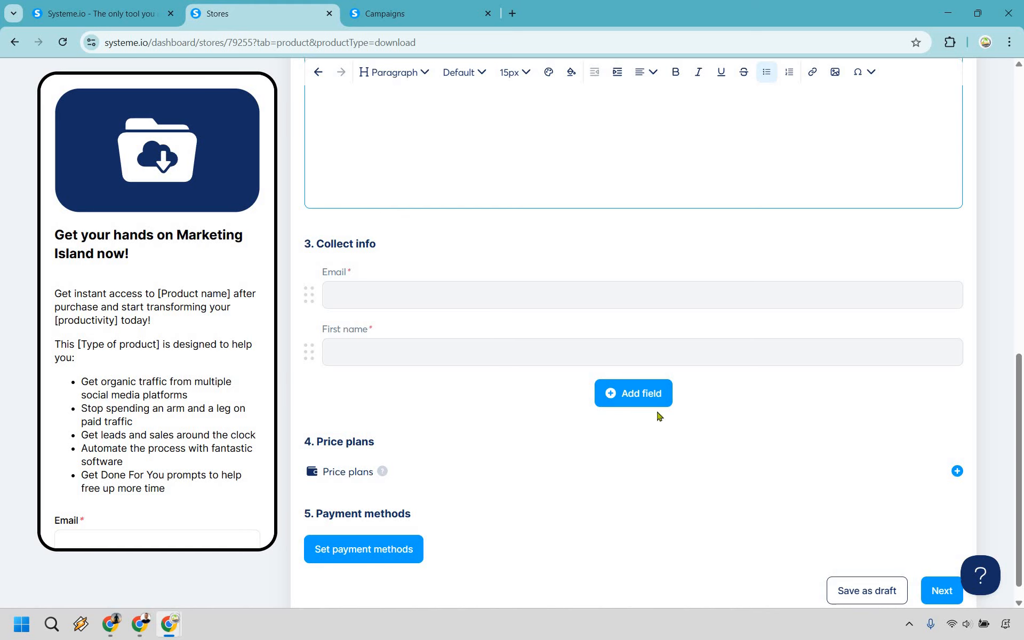
{"action": "scroll", "coordinate": [661, 414], "scroll_direction": "down", "scroll_amount": 1}
{"action": "left_click", "coordinate": [958, 449]}
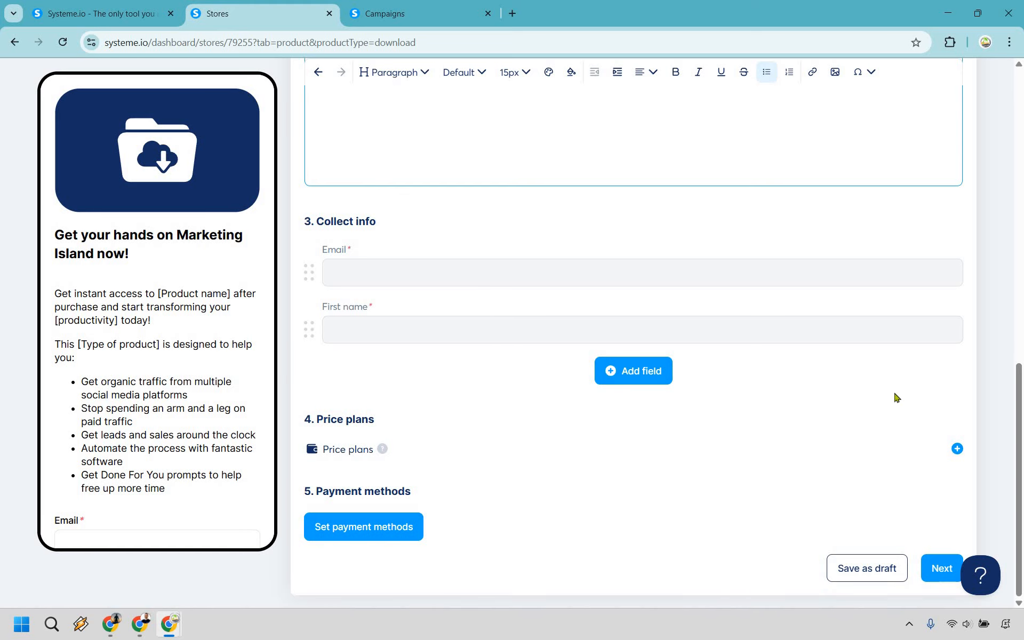
{"action": "scroll", "coordinate": [638, 303], "scroll_direction": "down", "scroll_amount": 2}
{"action": "scroll", "coordinate": [638, 303], "scroll_direction": "down", "scroll_amount": 2}
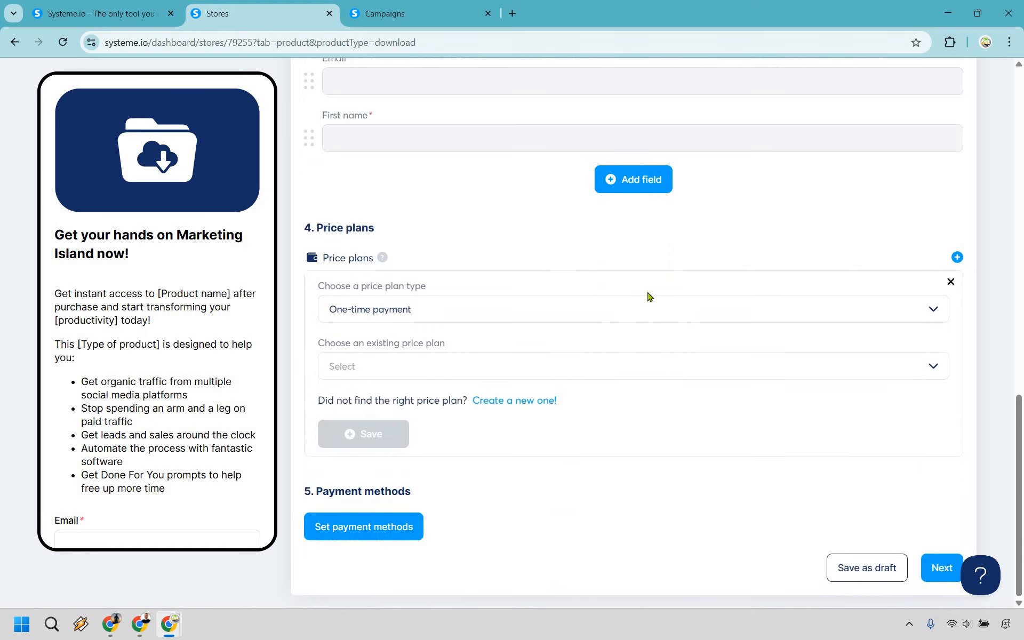
{"action": "left_click", "coordinate": [650, 299]}
{"action": "left_click", "coordinate": [676, 250]}
{"action": "left_click", "coordinate": [531, 405]}
- Name the price plan "Island of Marketing" for both the order form and the dashboard
{"action": "left_click", "coordinate": [486, 311]}
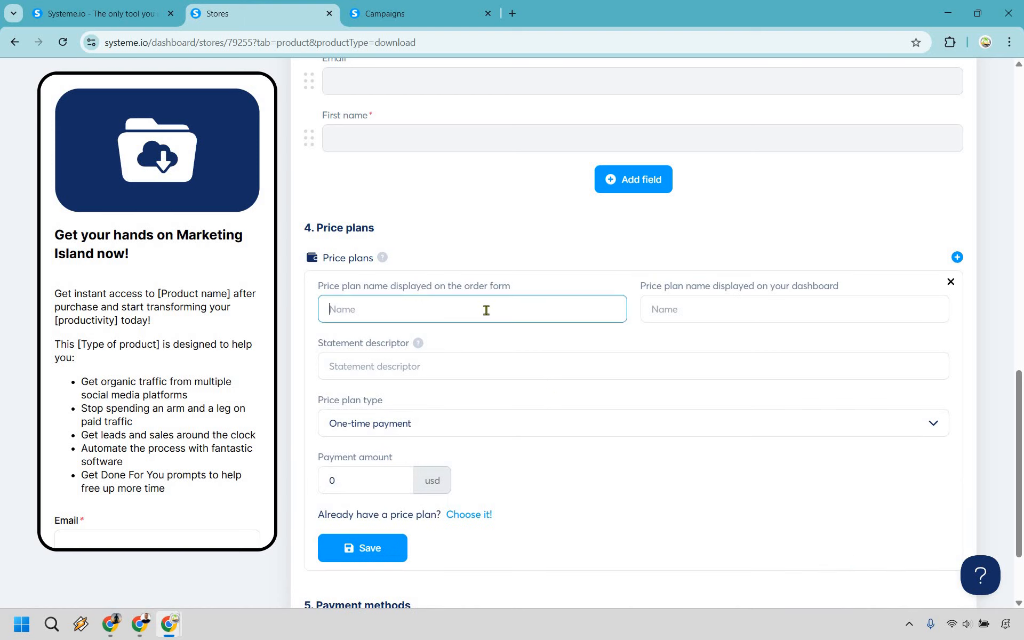
{"action": "type", "text": "Island of Marketing"}
{"action": "key", "text": "ctrl+a"}
{"action": "key", "text": "ctrl+c"}
{"action": "key", "text": "Tab"}
{"action": "key", "text": "ctrl+v"}
- Set the price plan's statement descriptor to "Marketing Island"
{"action": "left_click", "coordinate": [419, 366]}
{"action": "key", "text": "ctrl+v"}
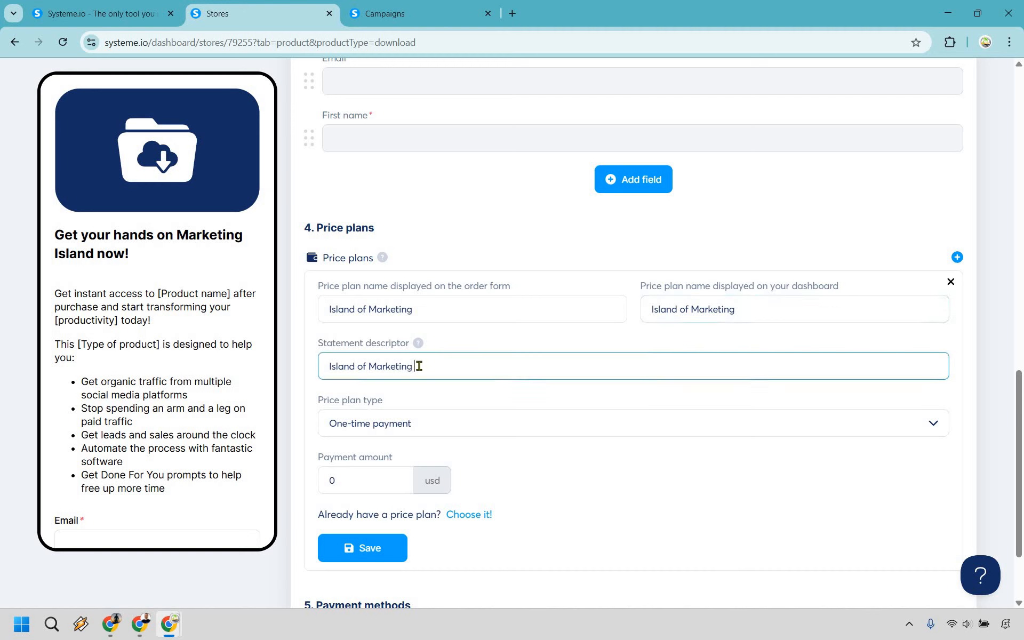
{"action": "type", "text": "eB"}
{"action": "key", "text": "BackSpace"}
{"action": "key", "text": "ctrl+a"}
{"action": "type", "text": "Marketing Island"}
- Read the help note for the statement descriptor and select the descriptor's whole text
{"action": "left_click", "coordinate": [420, 344]}
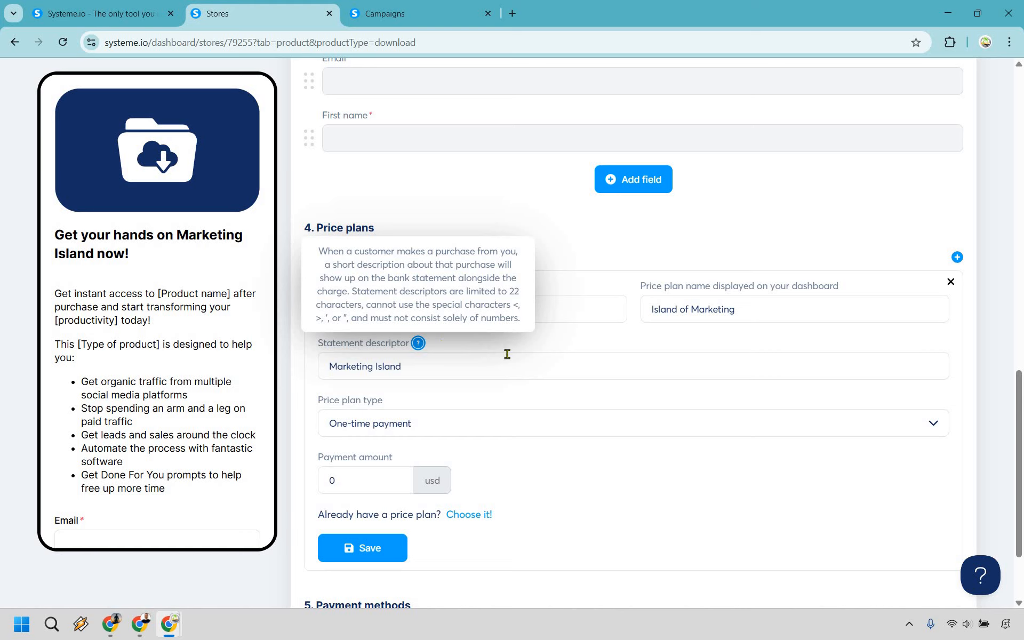
{"action": "left_click", "coordinate": [460, 363]}
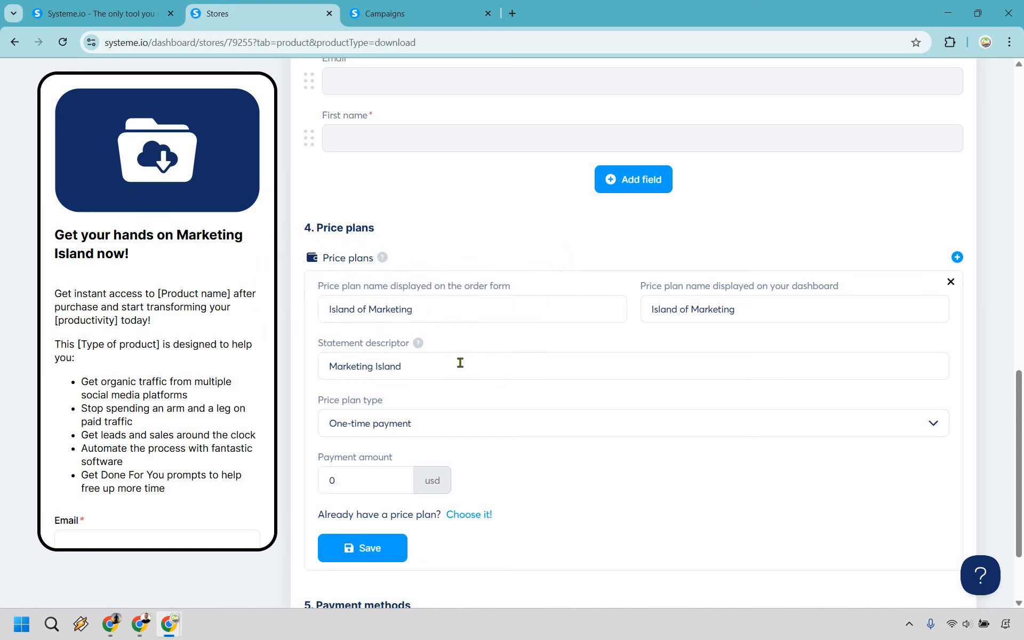
{"action": "left_click", "coordinate": [395, 364]}
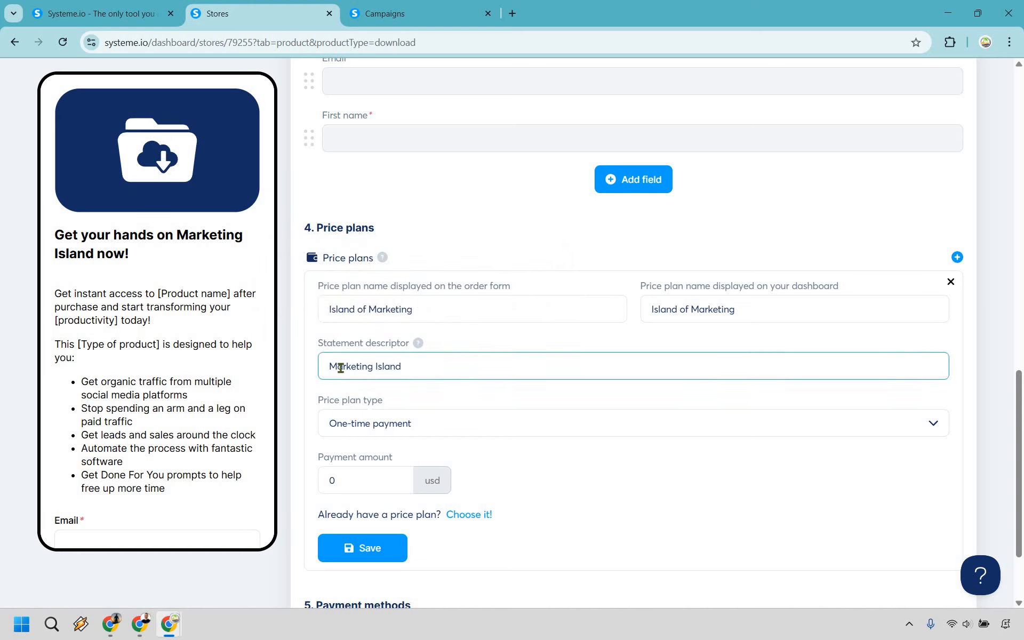
{"action": "left_click_drag", "start_coordinate": [342, 366], "coordinate": [409, 365]}
{"action": "key", "text": "ctrl+a"}
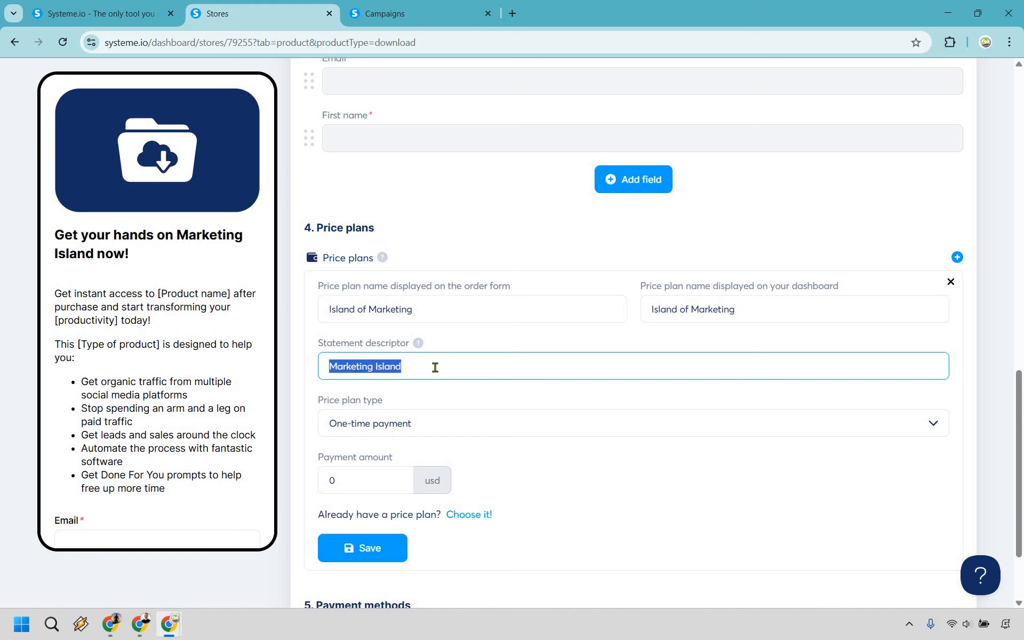
- Try "Super Media Info" as the price plan's statement descriptor and restore it to "Marketing Island"
{"action": "left_click", "coordinate": [435, 368]}
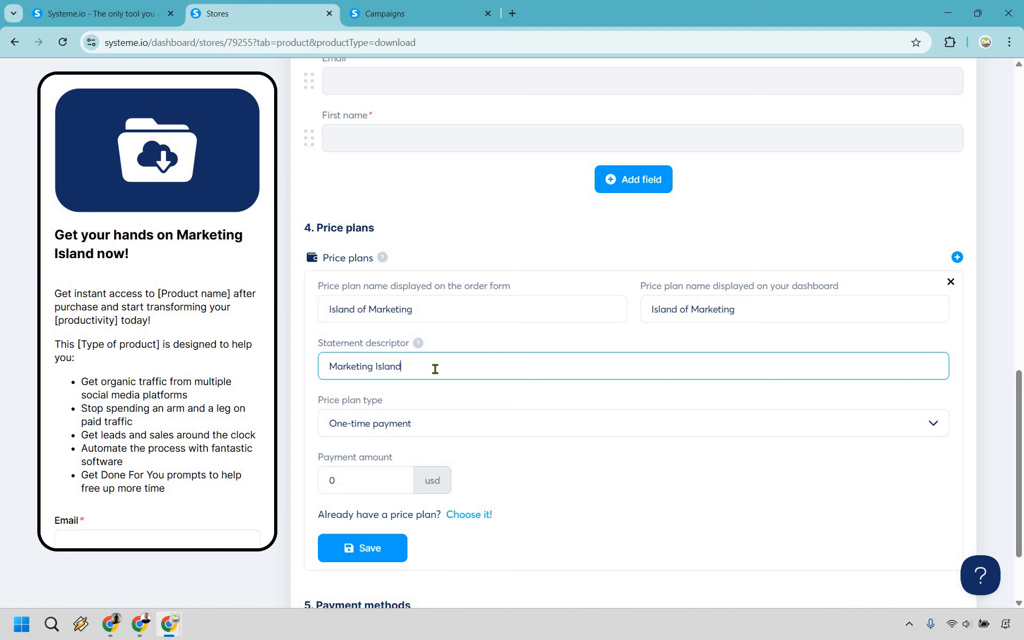
{"action": "triple_click", "coordinate": [435, 369]}
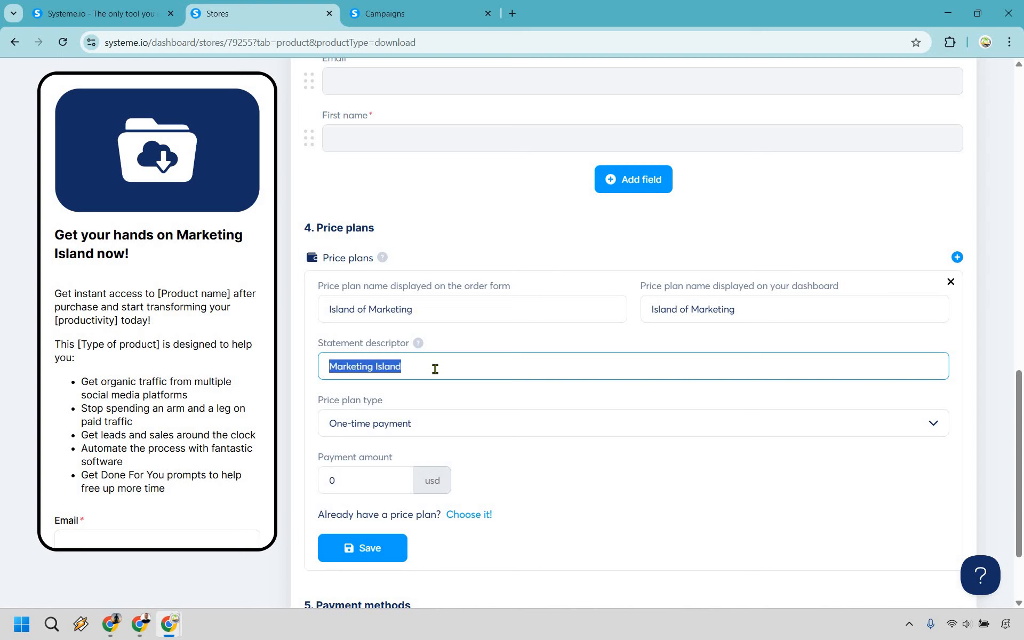
{"action": "type", "text": "Super "}
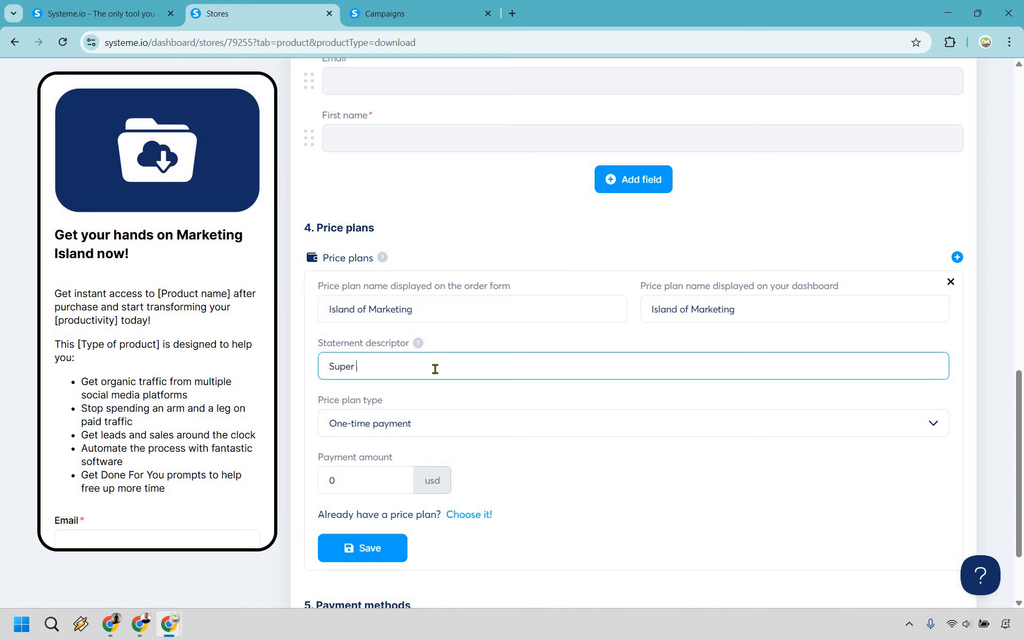
{"action": "type", "text": "Media Info"}
{"action": "key", "text": "ctrl+a"}
{"action": "type", "text": "Marketing Island"}
{"action": "double_click", "coordinate": [435, 368]}
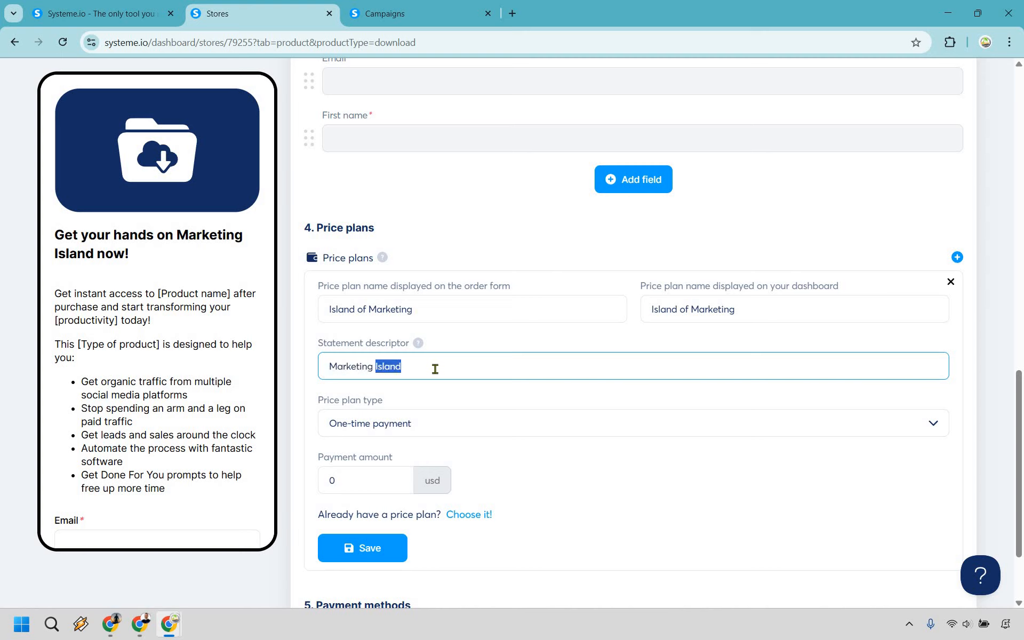
{"action": "key", "text": "ctrl+a"}
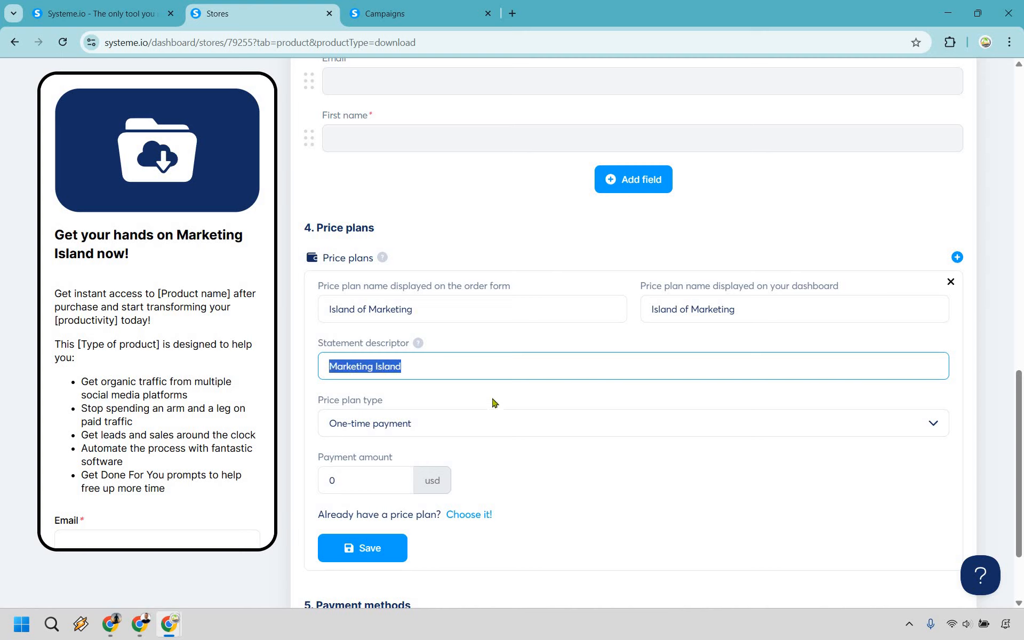
{"action": "left_click", "coordinate": [493, 403]}
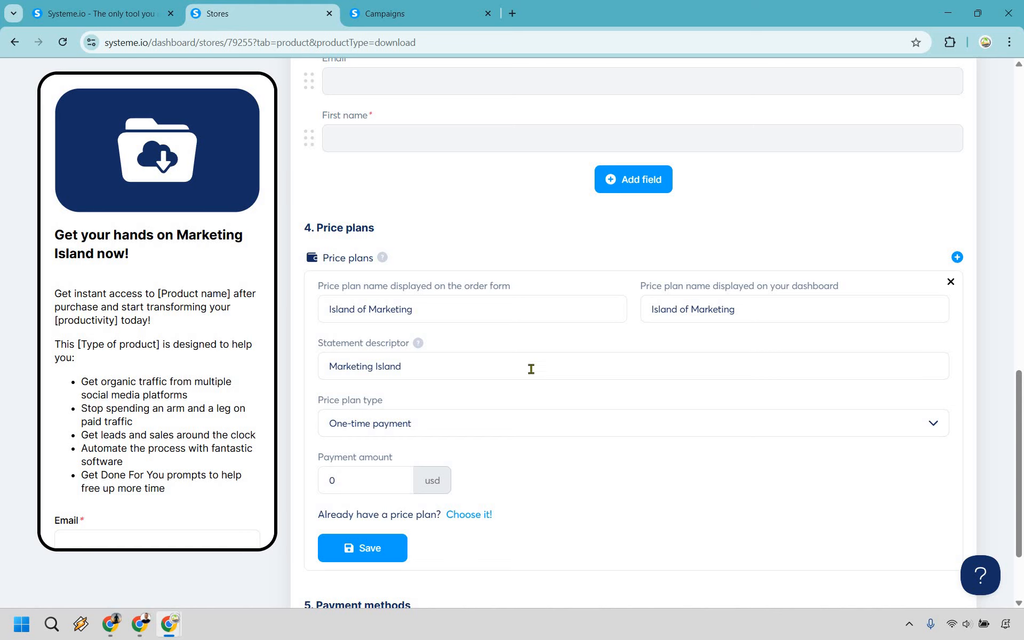
- Set the price plan's payment amount to 7 USD and save the plan
{"action": "scroll", "coordinate": [354, 412], "scroll_direction": "down", "scroll_amount": 1}
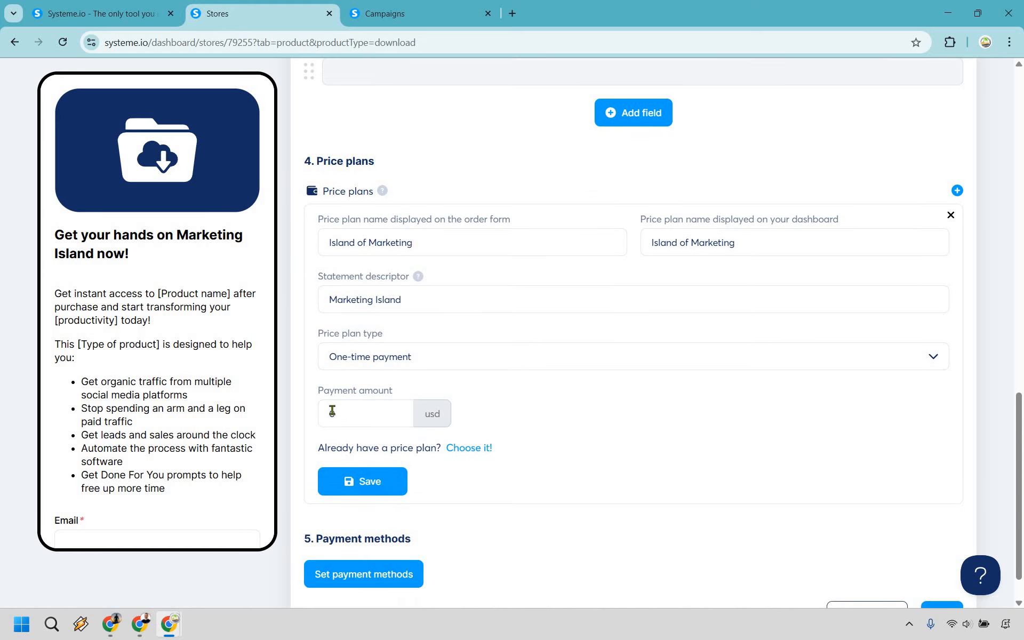
{"action": "left_click", "coordinate": [332, 411]}
{"action": "type", "text": "7"}
{"action": "left_click", "coordinate": [635, 407]}
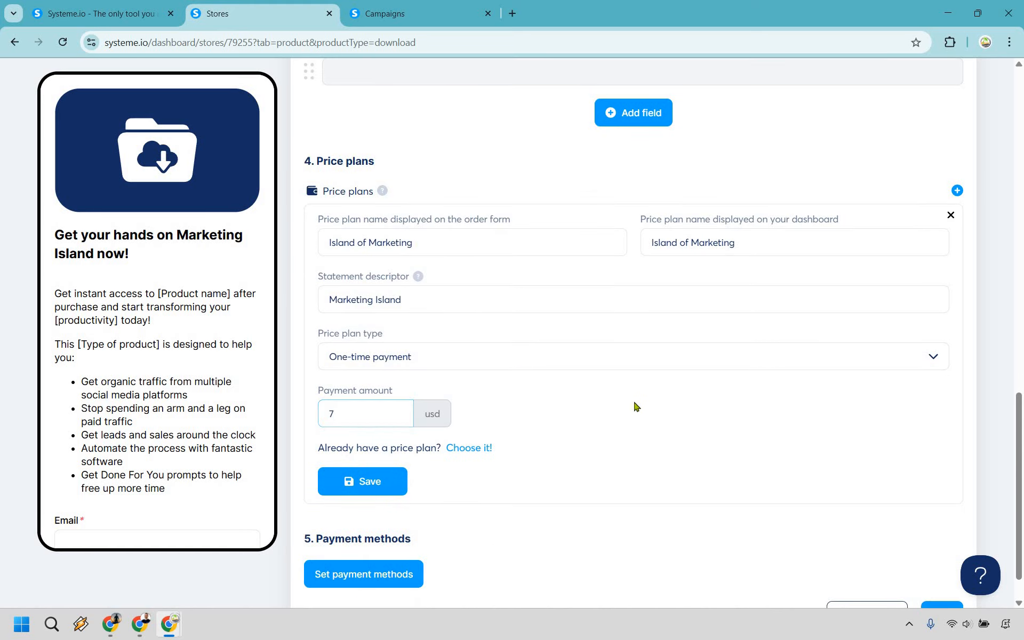
{"action": "left_click", "coordinate": [360, 482]}
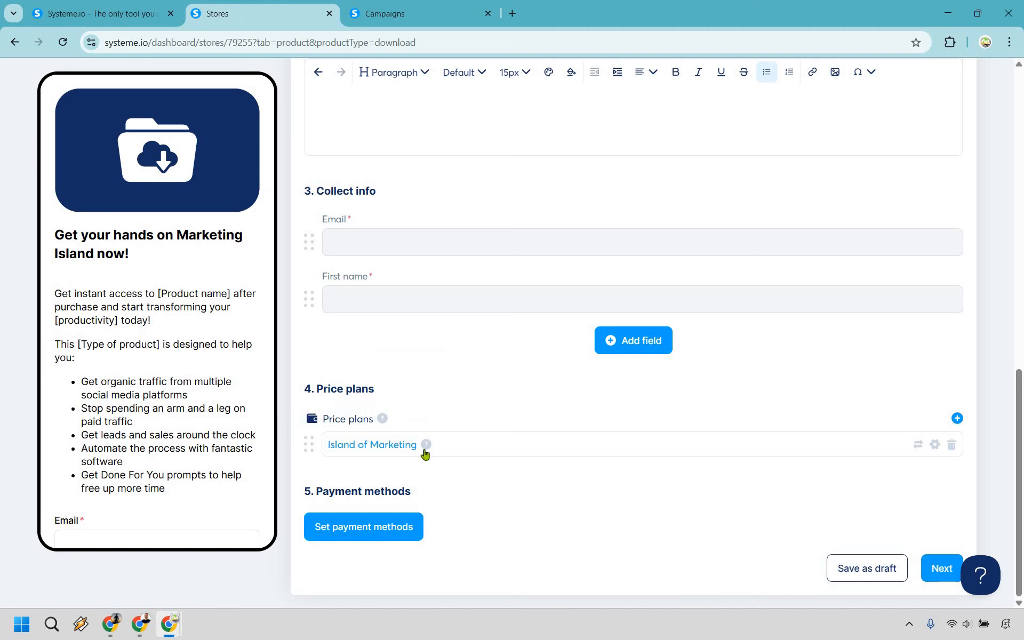
{"action": "mouse_move", "coordinate": [425, 451]}
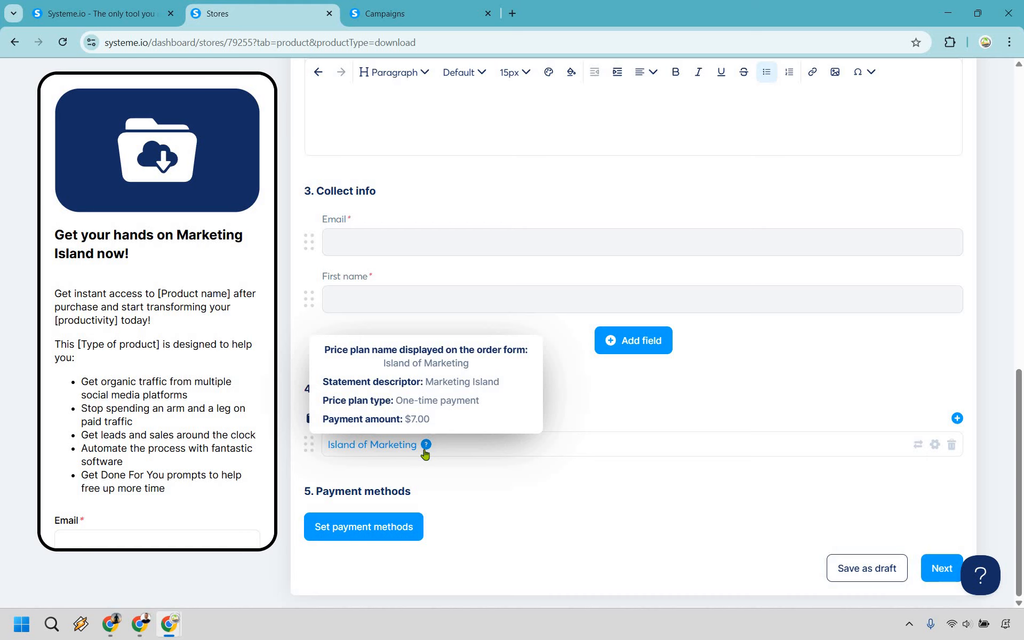
- Save U.S. Dollar with Stripe credit cards and PayPal as the payment methods, and continue to the digital download settings
{"action": "left_click", "coordinate": [386, 524]}
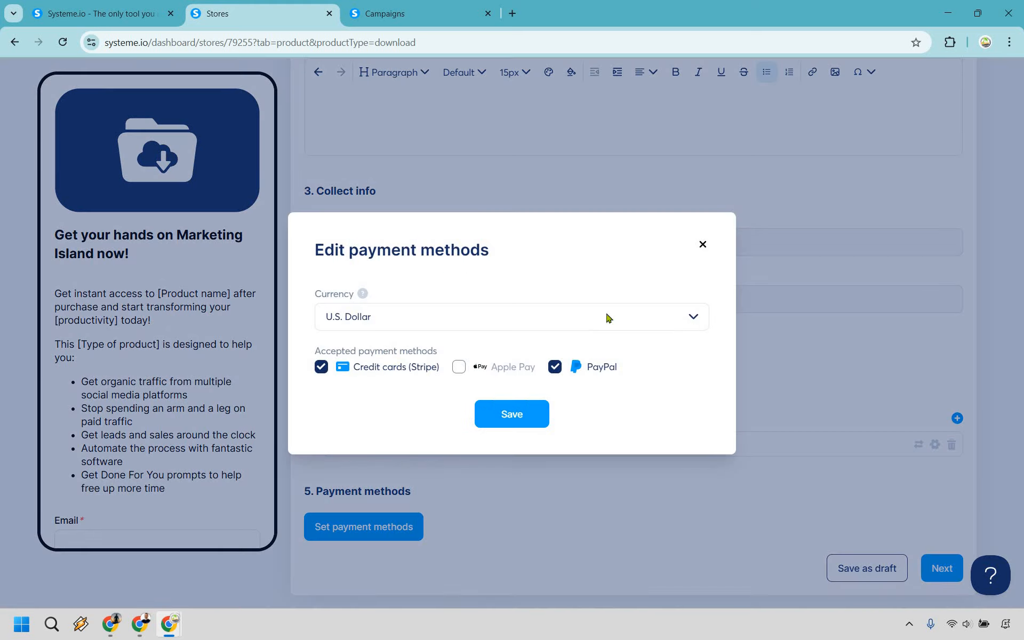
{"action": "left_click", "coordinate": [522, 416]}
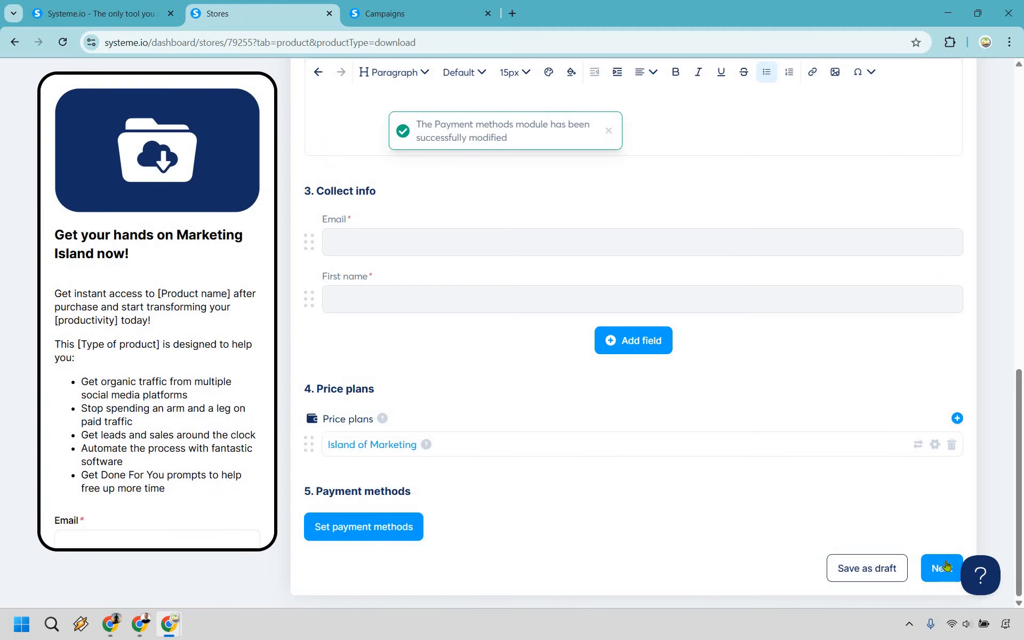
{"action": "left_click", "coordinate": [946, 565]}
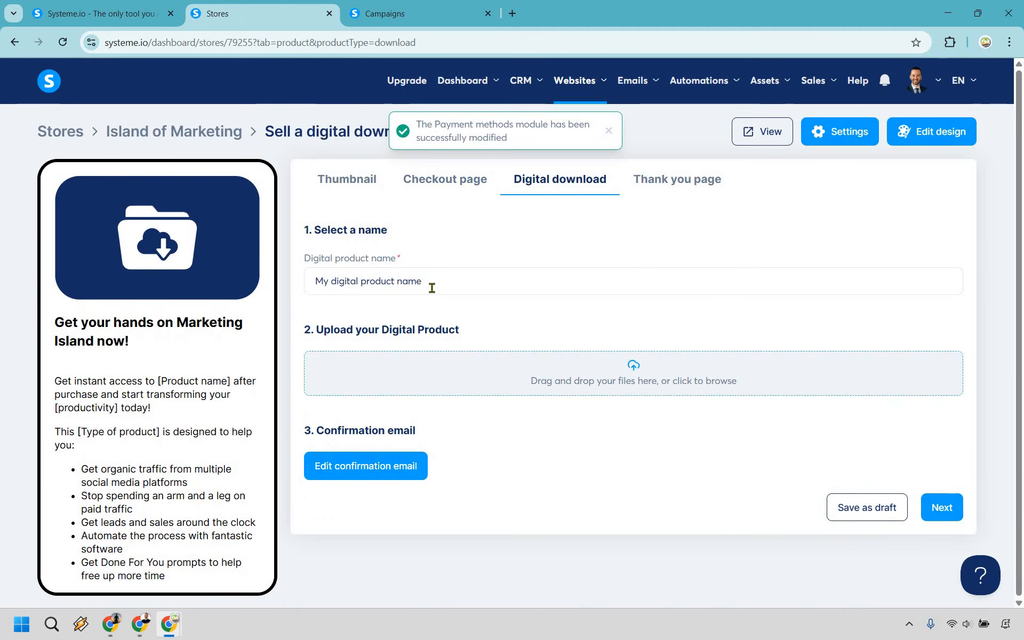
- Name the digital product "Marketing Island eBook" and attach the existing file IslandTrafficMethod.pdf
{"action": "triple_click", "coordinate": [432, 288]}
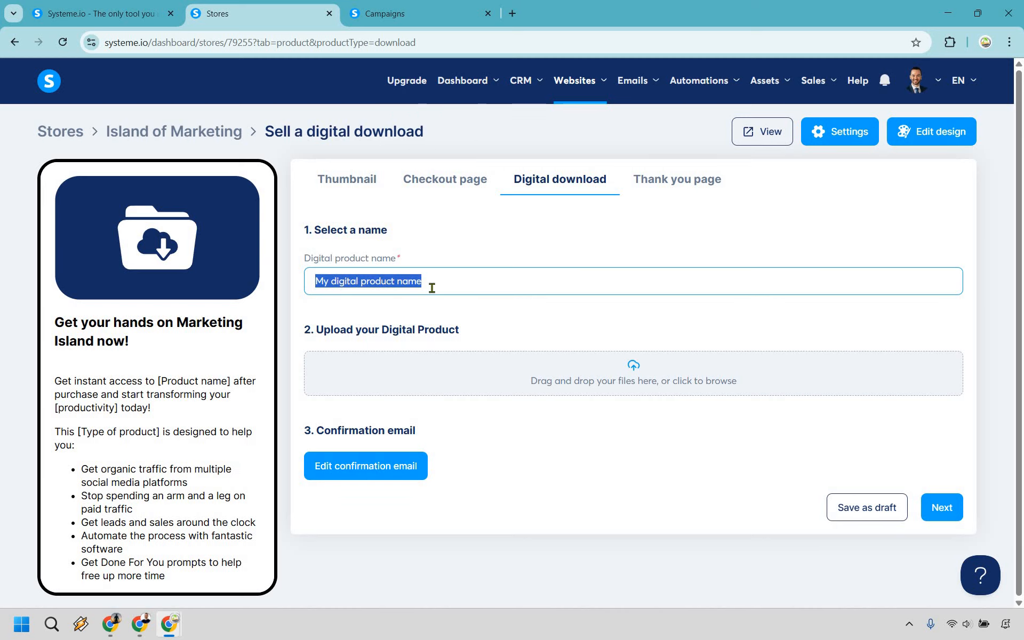
{"action": "type", "text": "Marketing Isl"}
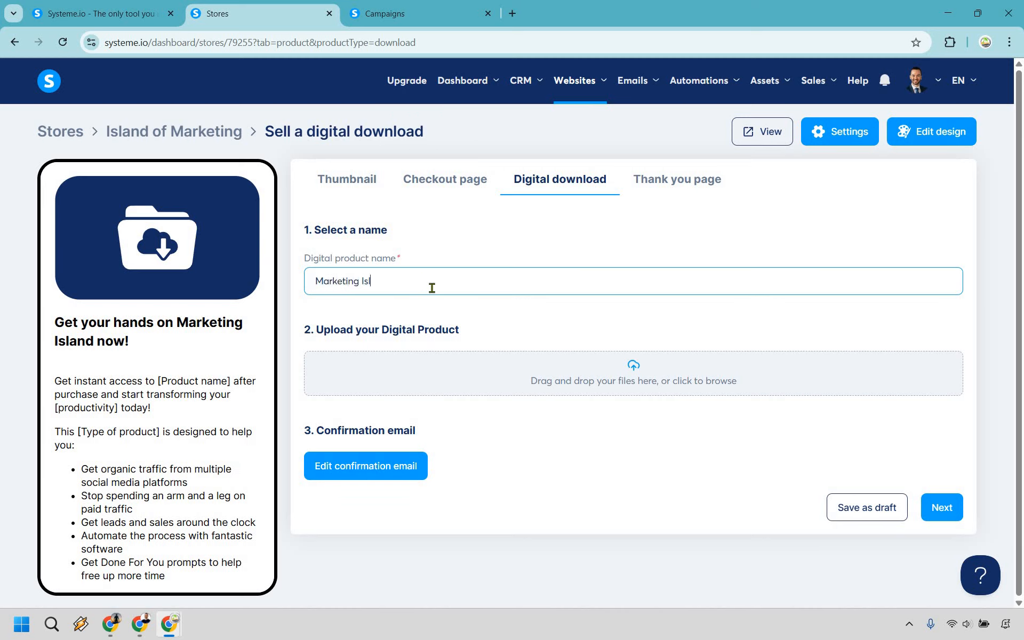
{"action": "type", "text": "and eBook"}
{"action": "left_click", "coordinate": [627, 392]}
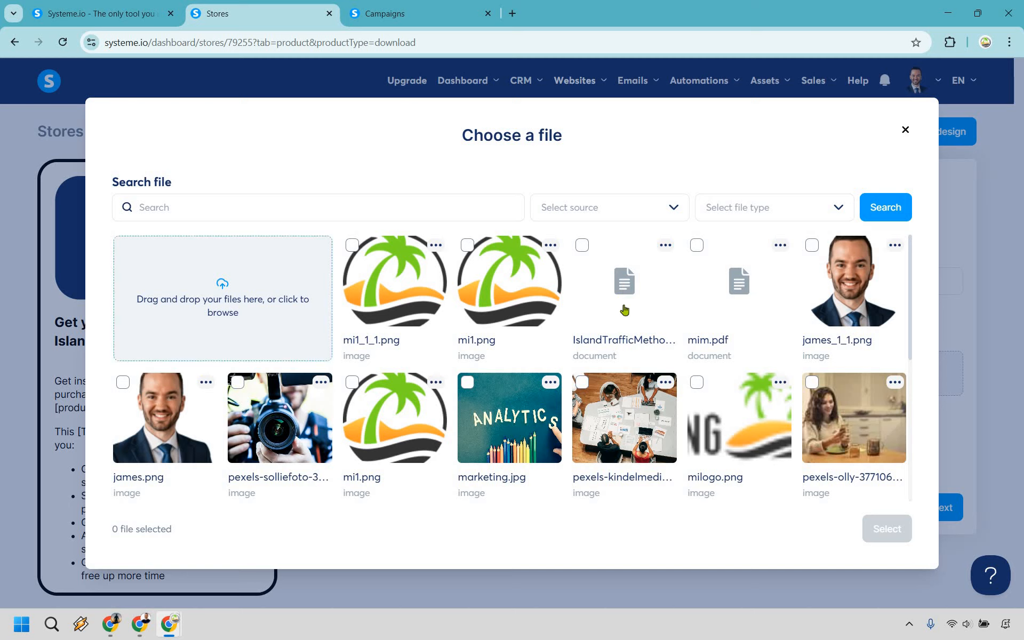
{"action": "left_click", "coordinate": [676, 318]}
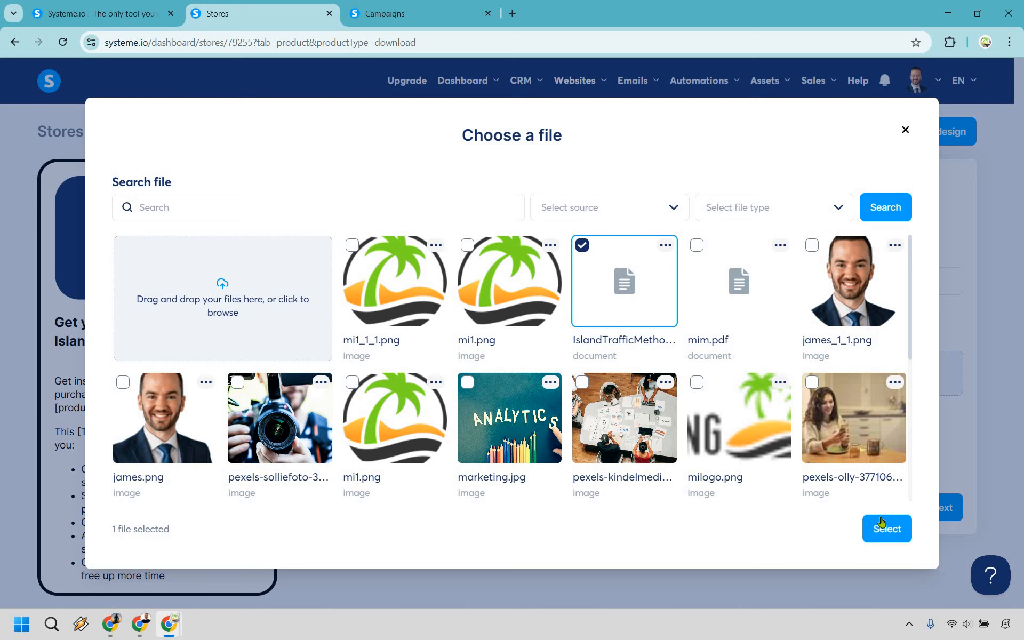
{"action": "left_click", "coordinate": [888, 530]}
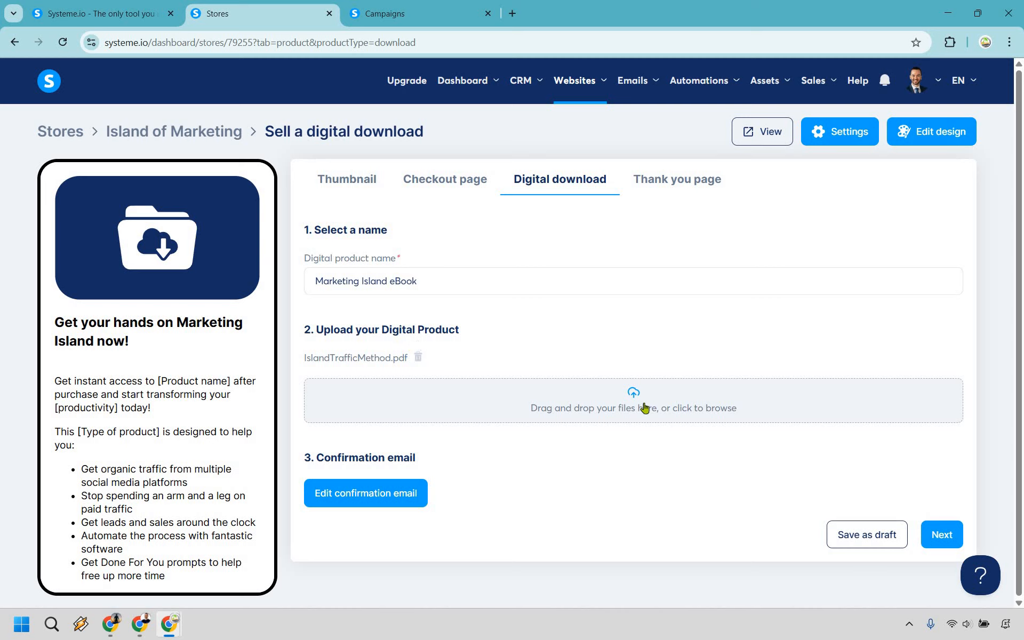
- Open the download's confirmation email and set its subject to "Download Marketing Island eBook"
{"action": "left_click", "coordinate": [405, 496]}
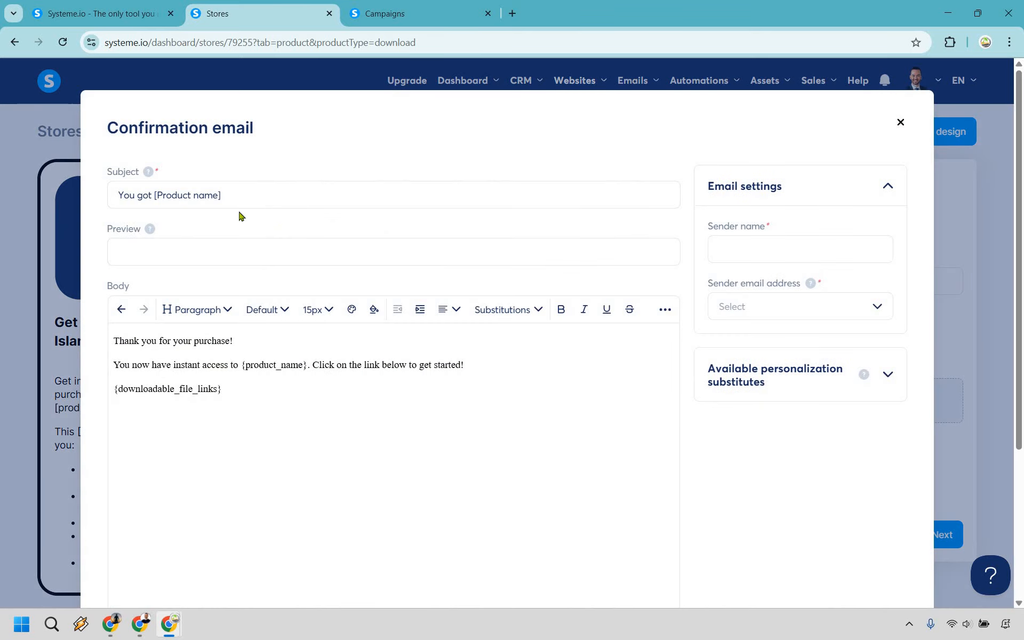
{"action": "left_click_drag", "start_coordinate": [155, 193], "coordinate": [246, 193]}
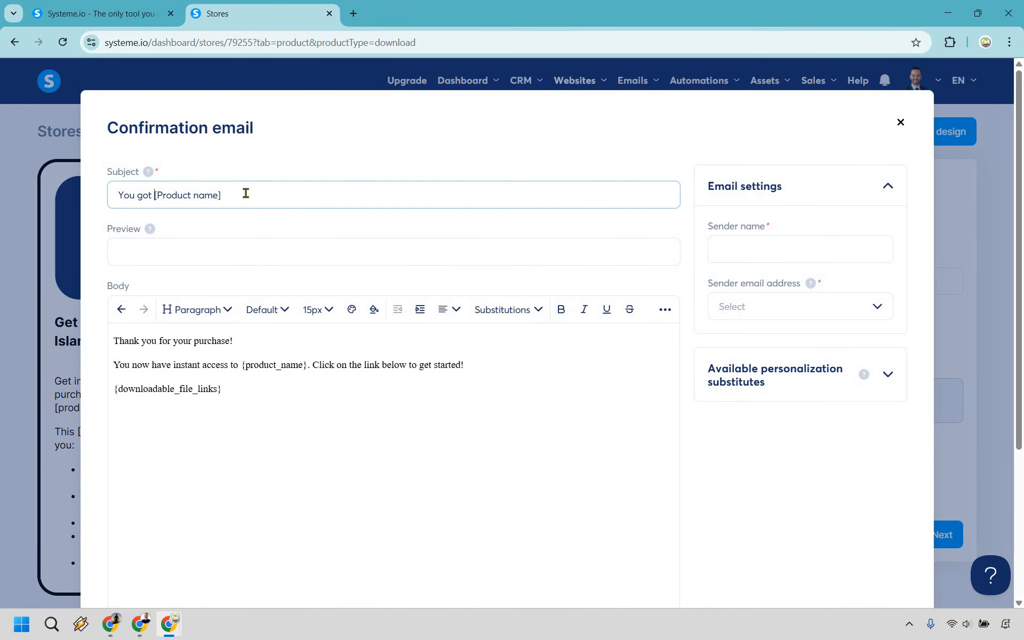
{"action": "key", "text": "ctrl+a"}
{"action": "type", "text": "Download "}
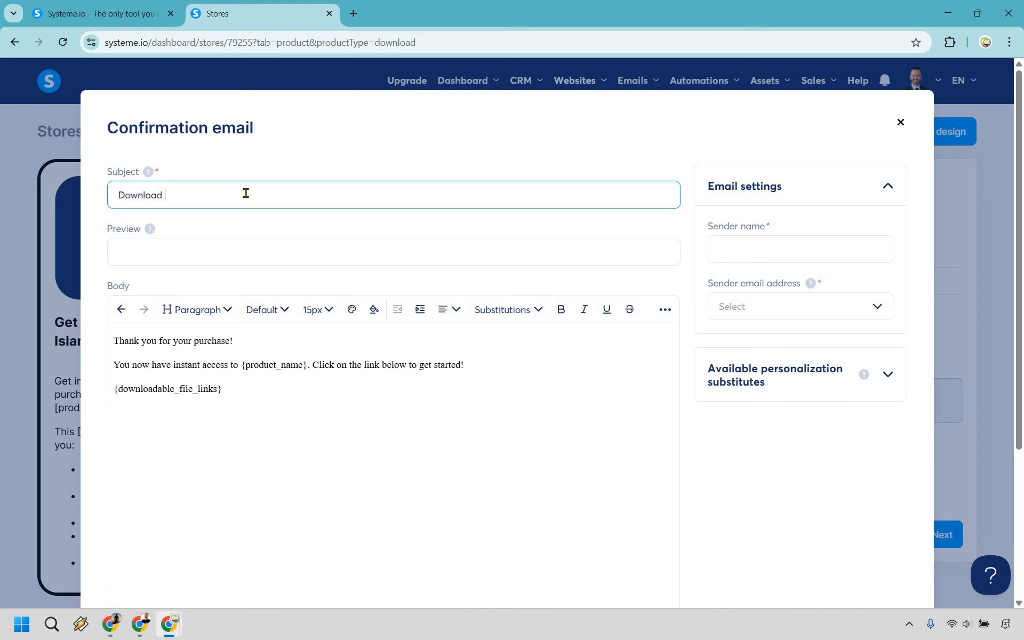
{"action": "type", "text": "Marketing Island eBook"}
- Replace the product name placeholder in the email body with "Marketing Island" and add a "Thanks," sign-off with the sender's first name
{"action": "double_click", "coordinate": [301, 365]}
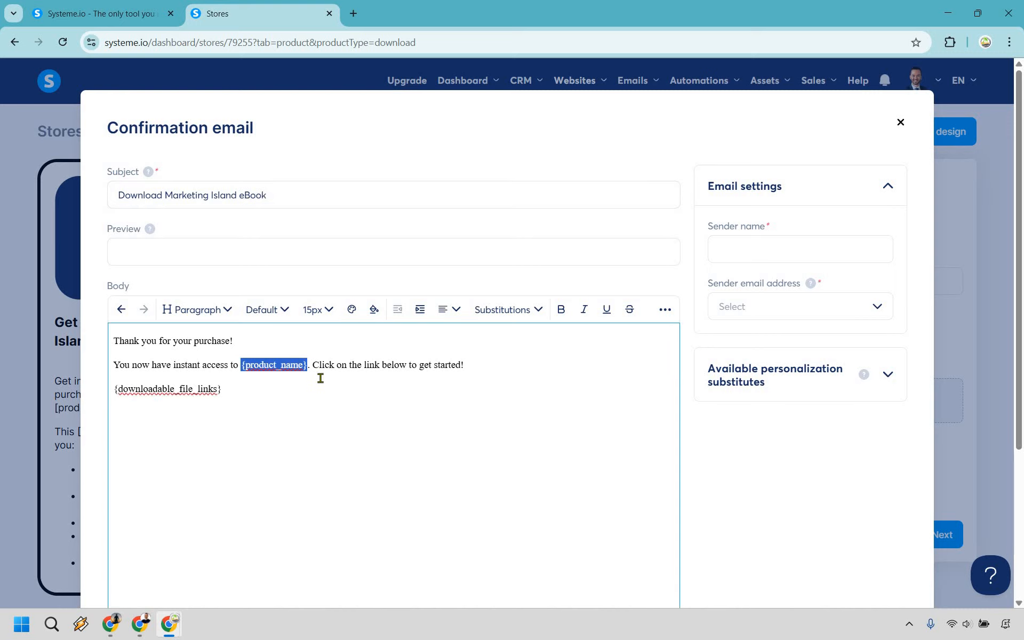
{"action": "type", "text": "Marketing Island"}
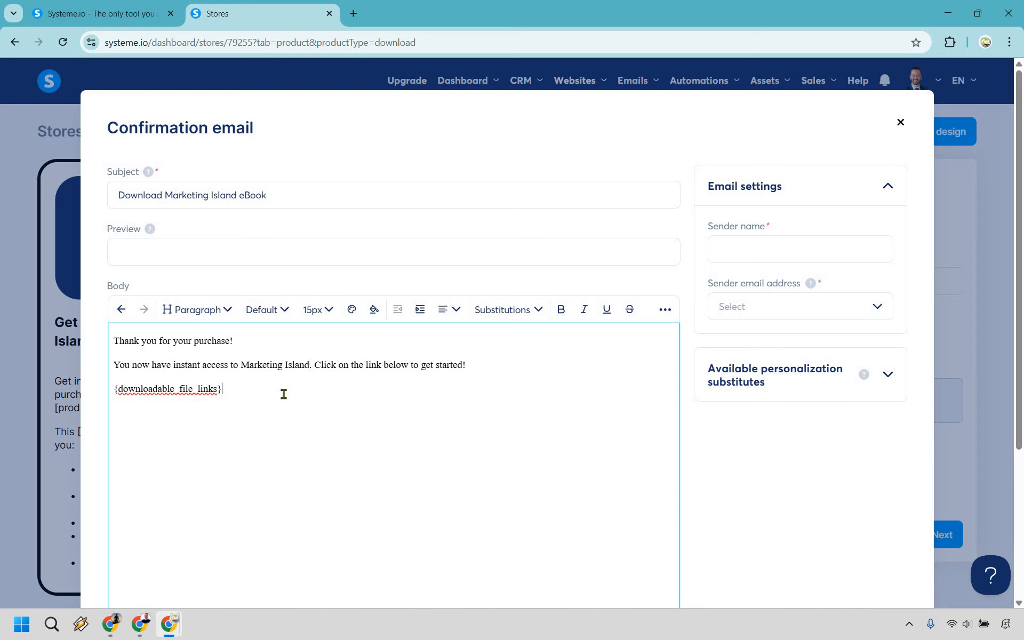
{"action": "key", "text": "Return"}
{"action": "type", "text": "Thanks,"}
{"action": "key", "text": "Return"}
{"action": "type", "text": "James"}
- Enter the sender's full name, choose the available sender email address, and save the confirmation email
{"action": "left_click", "coordinate": [772, 247]}
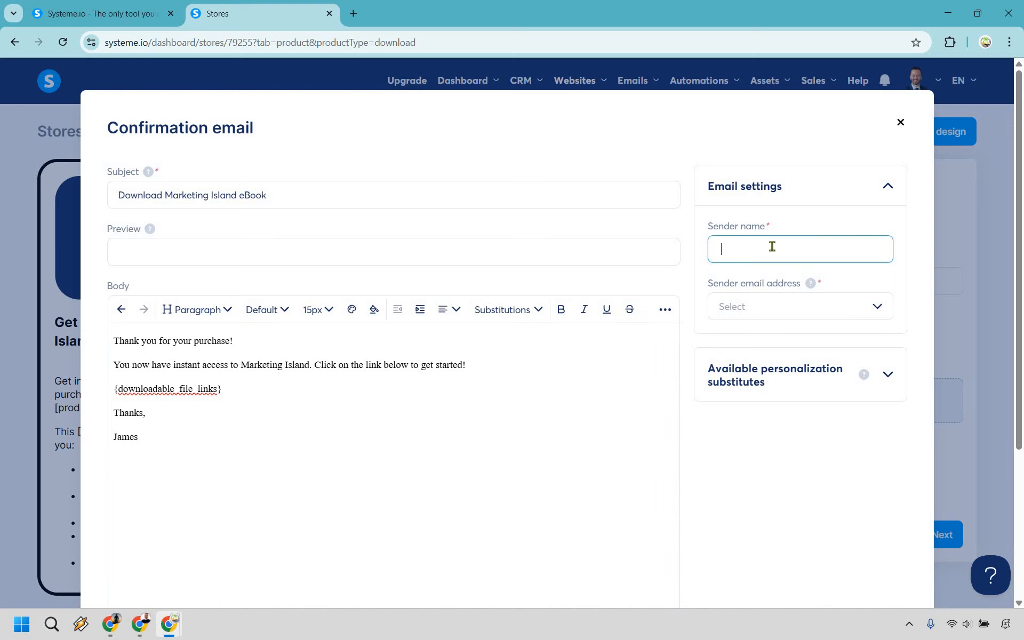
{"action": "type", "text": "James Canzanella"}
{"action": "key", "text": "Tab"}
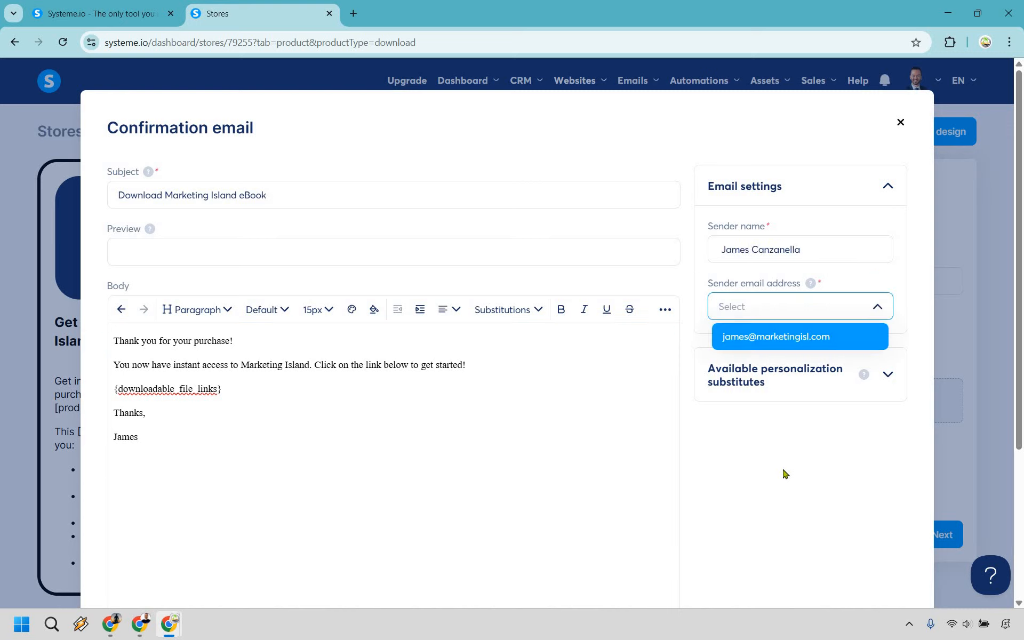
{"action": "key", "text": "Return"}
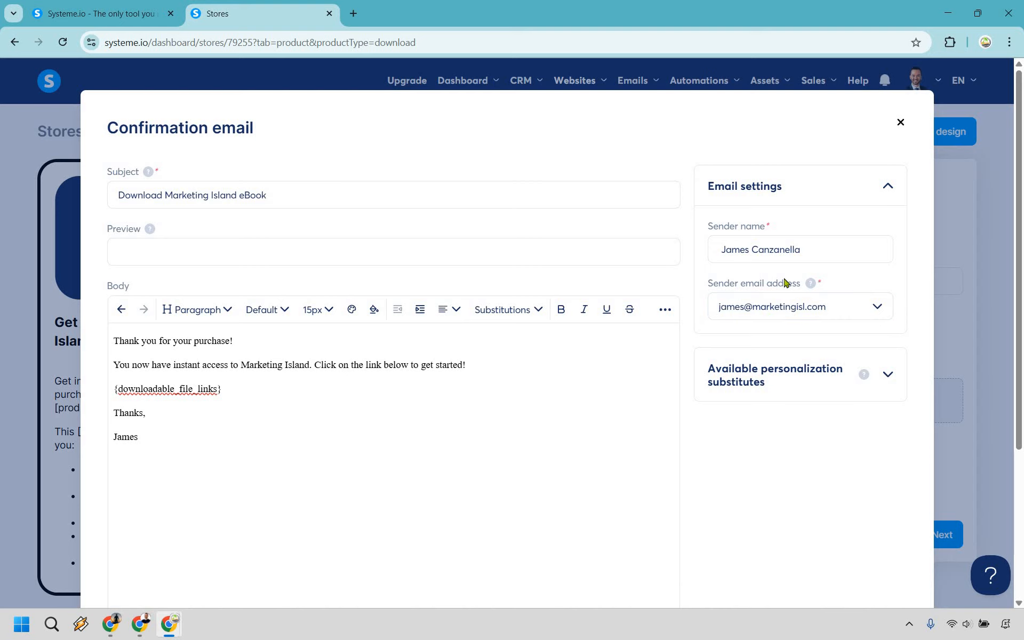
{"action": "scroll", "coordinate": [629, 421], "scroll_direction": "down", "scroll_amount": 4}
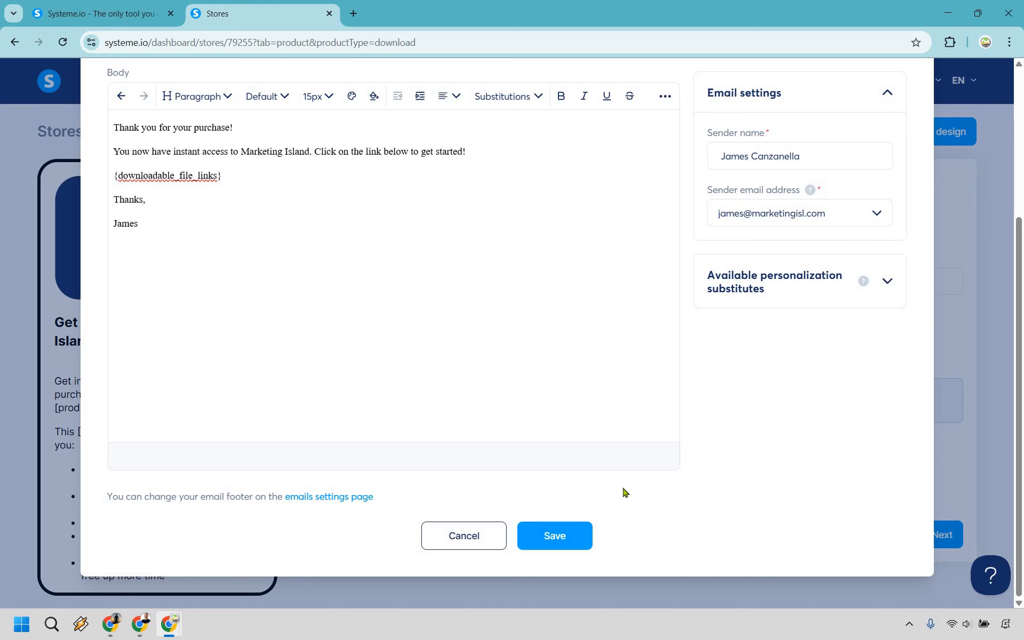
{"action": "left_click", "coordinate": [564, 539]}
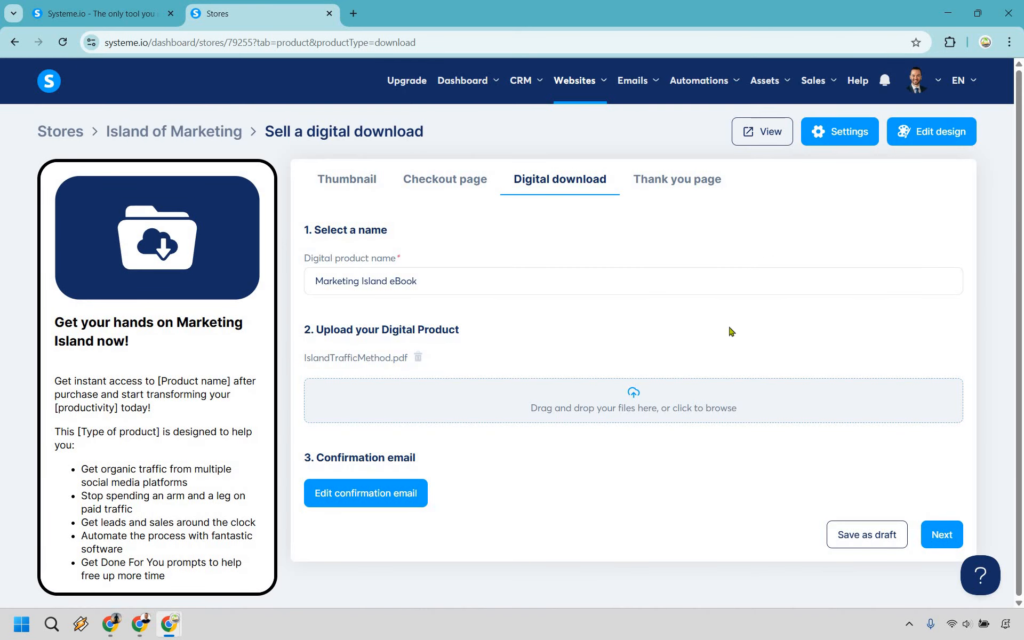
- Publish the digital download with the default thank-you page text and move it to the top of the store's product list
{"action": "left_click", "coordinate": [941, 534]}
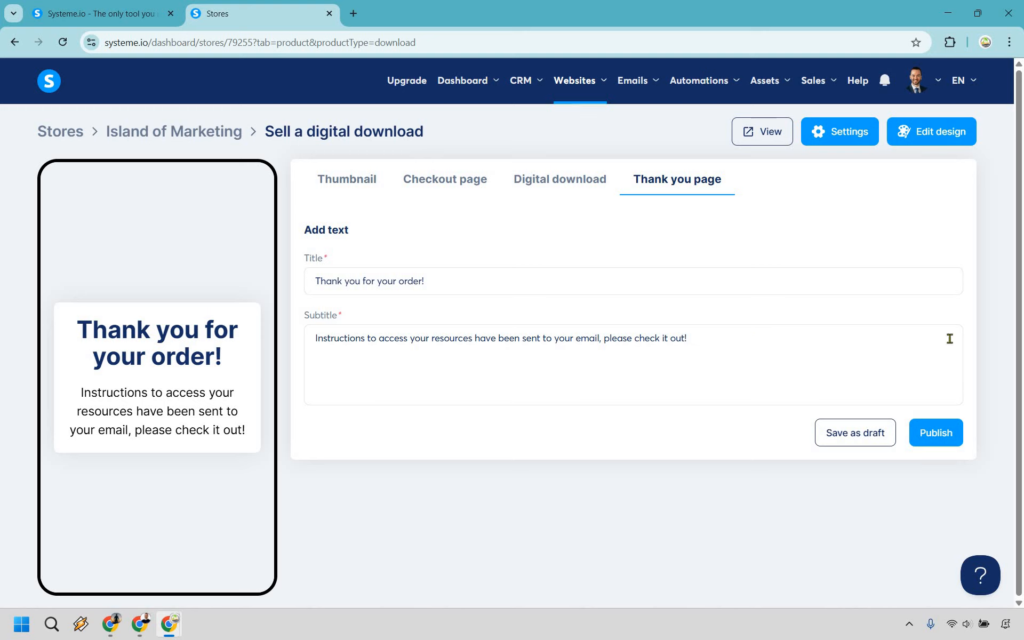
{"action": "left_click", "coordinate": [942, 440]}
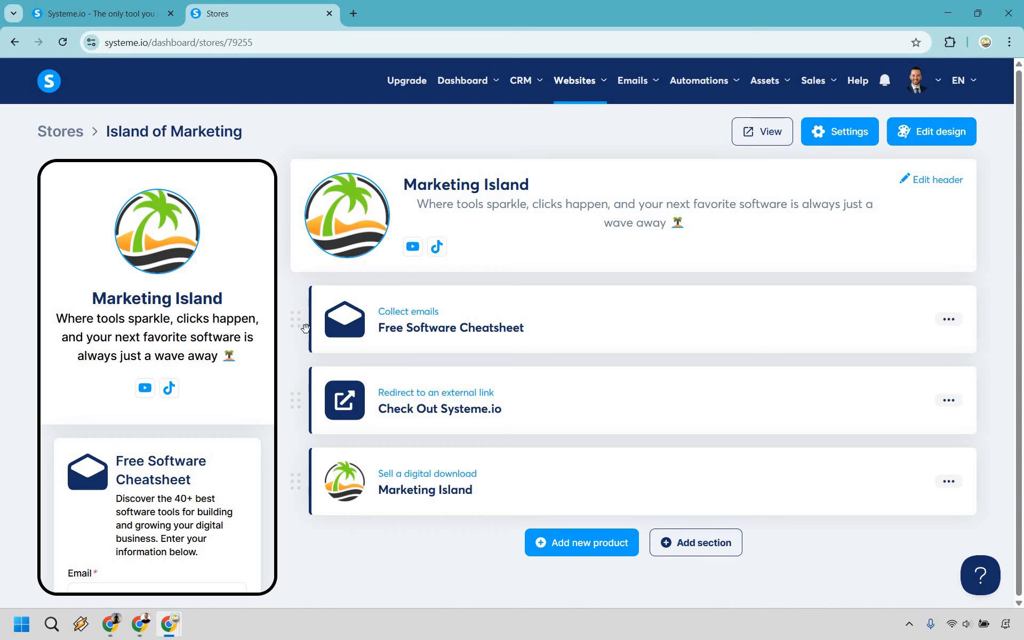
{"action": "left_click_drag", "start_coordinate": [296, 482], "coordinate": [299, 321]}
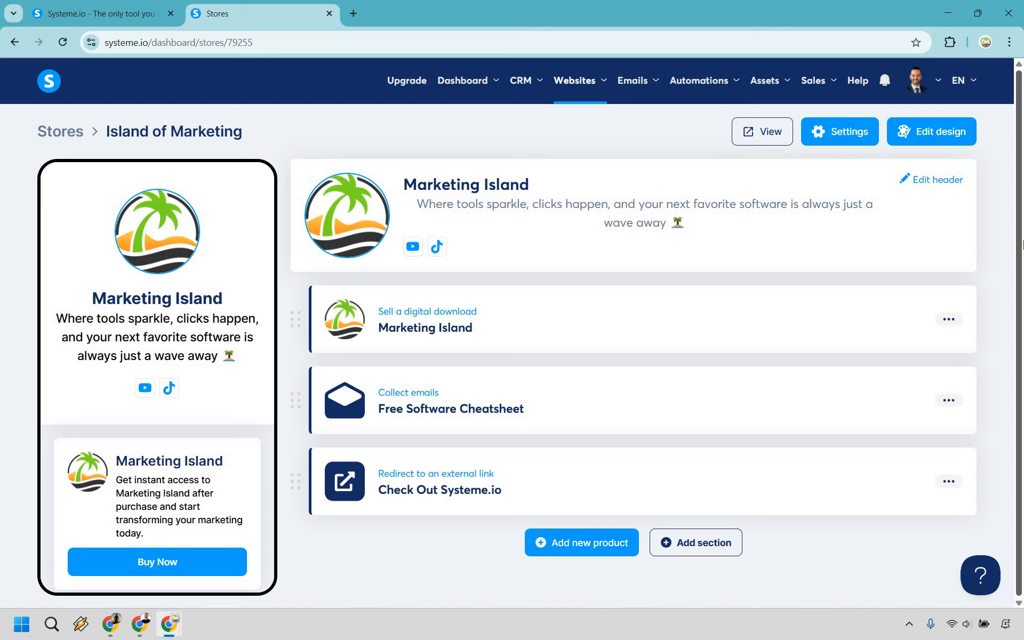
- Open the store's theme editor and preview the purple-and-white and the navy-and-red designs on the store
{"action": "left_click", "coordinate": [955, 134]}
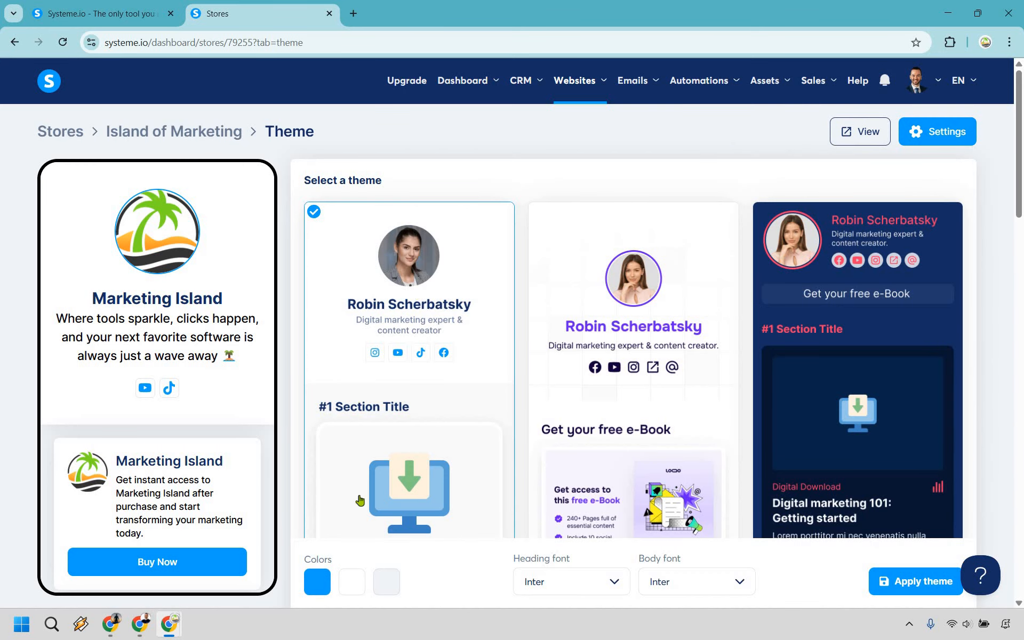
{"action": "left_click", "coordinate": [656, 274]}
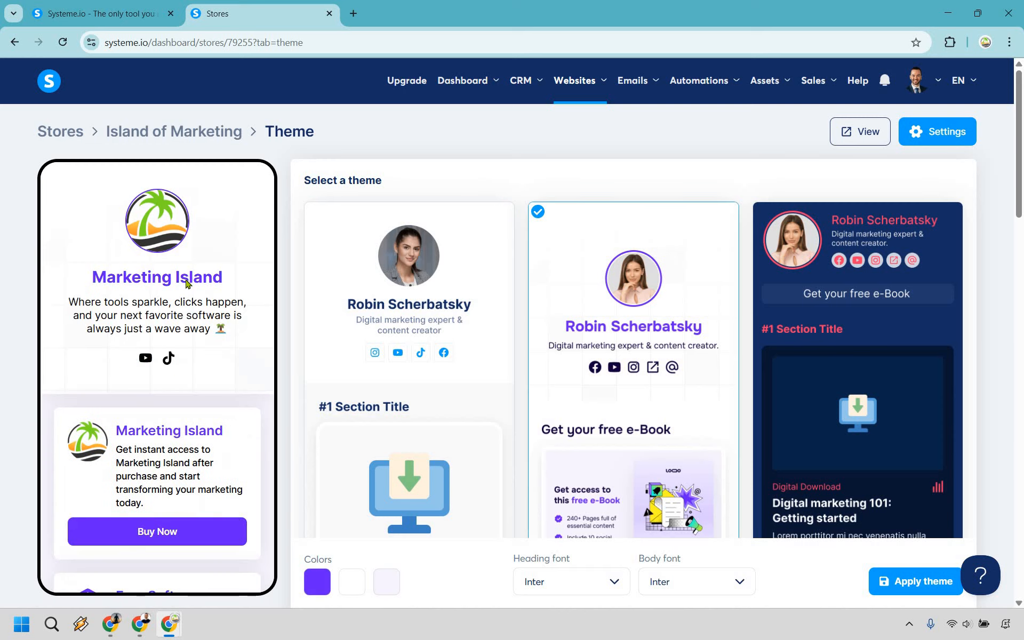
{"action": "scroll", "coordinate": [187, 284], "scroll_direction": "down", "scroll_amount": 5}
{"action": "scroll", "coordinate": [191, 285], "scroll_direction": "up", "scroll_amount": 5}
{"action": "left_click", "coordinate": [846, 282]}
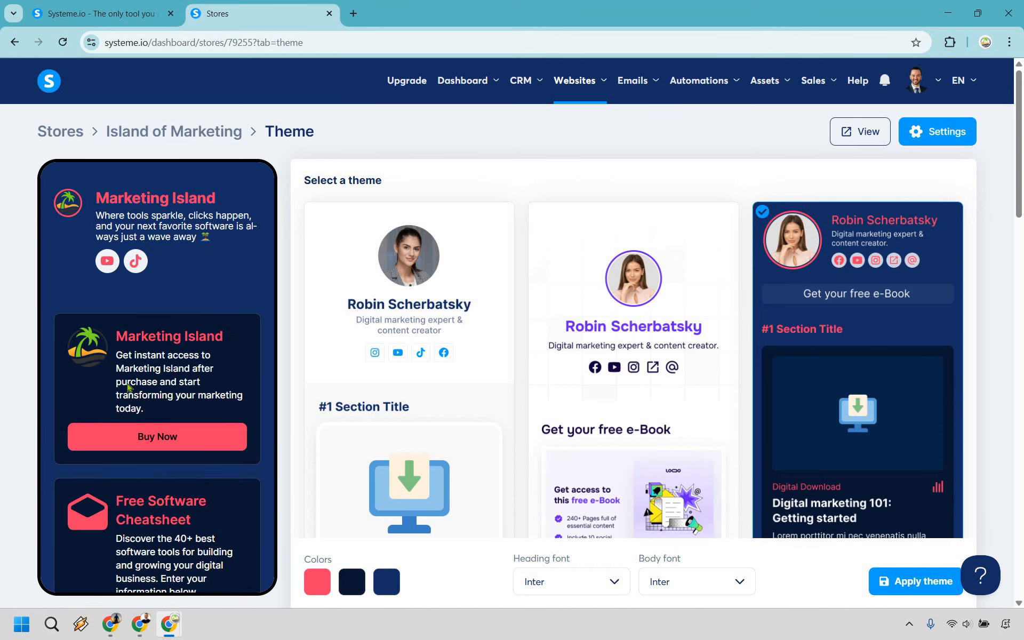
{"action": "scroll", "coordinate": [392, 258], "scroll_direction": "down", "scroll_amount": 3}
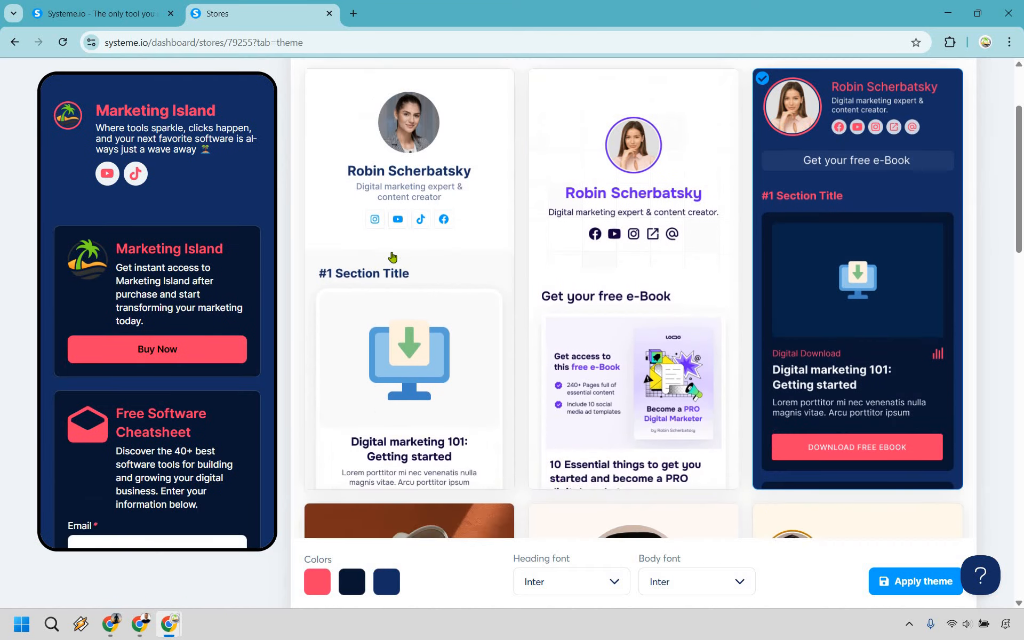
- Preview the black-and-yellow photographer, pink beauty influencer, and cream-and-orange Book Expert themes on the store
{"action": "scroll", "coordinate": [392, 258], "scroll_direction": "down", "scroll_amount": 8}
{"action": "left_click", "coordinate": [386, 211]}
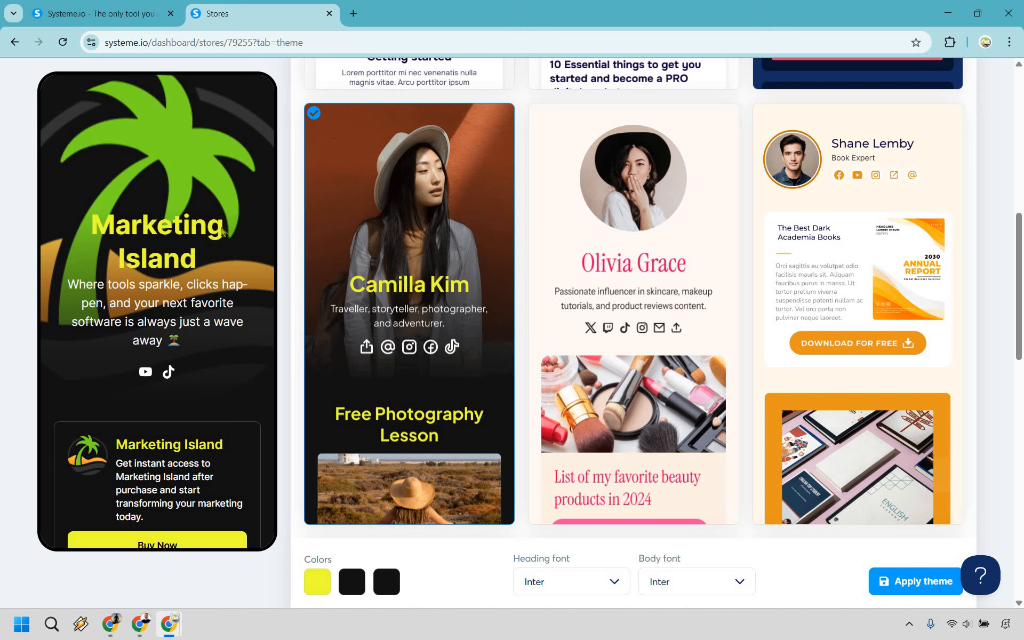
{"action": "left_click", "coordinate": [670, 231]}
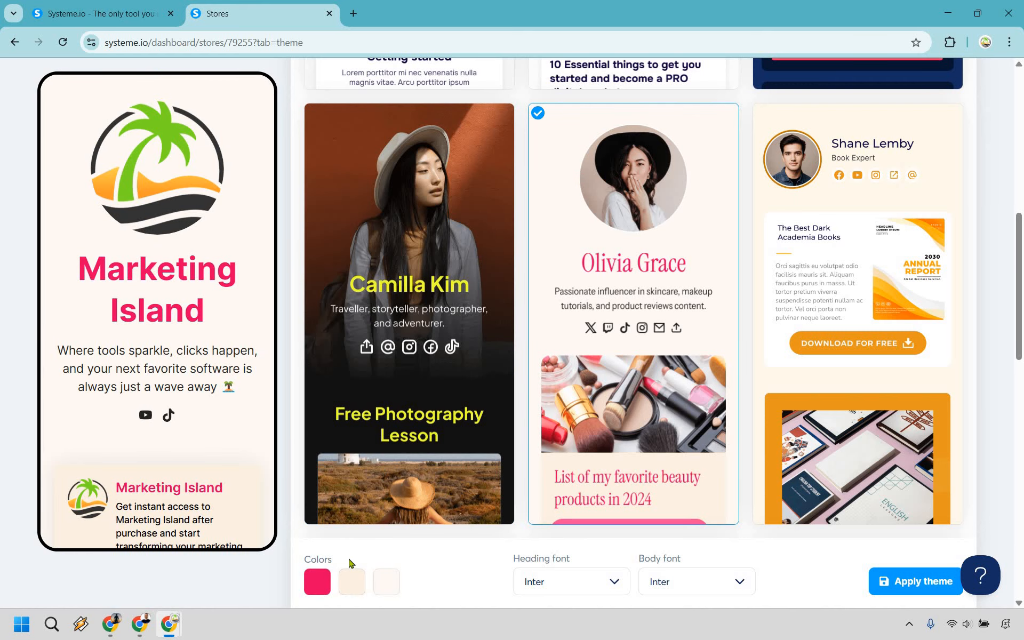
{"action": "left_click", "coordinate": [898, 228]}
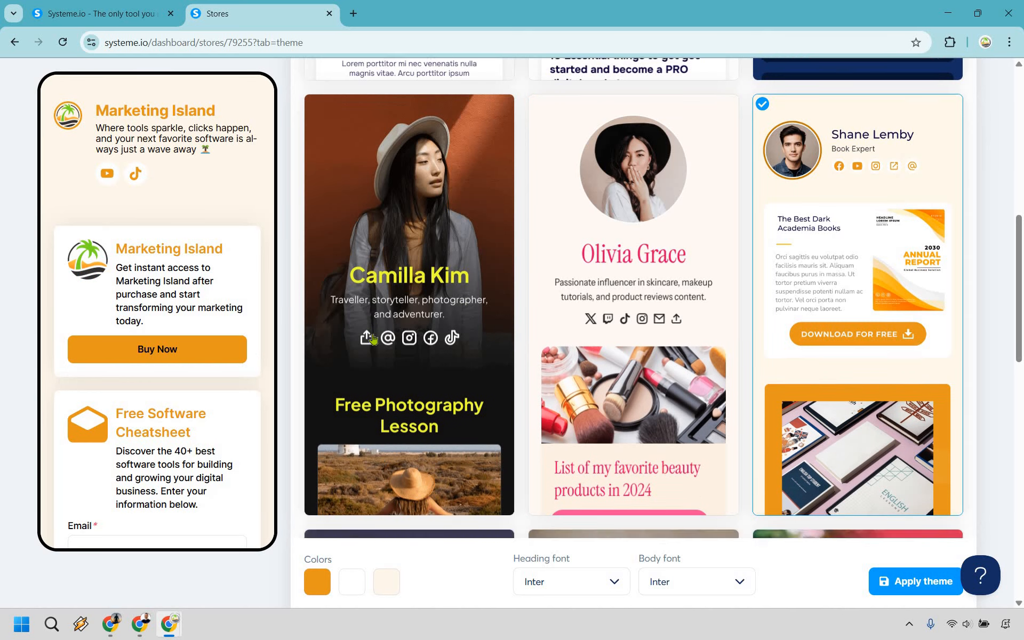
- Preview the remaining themes from the city skyline design to the purple Gamer one, and return to the blue-and-white theme
{"action": "scroll", "coordinate": [374, 339], "scroll_direction": "down", "scroll_amount": 5}
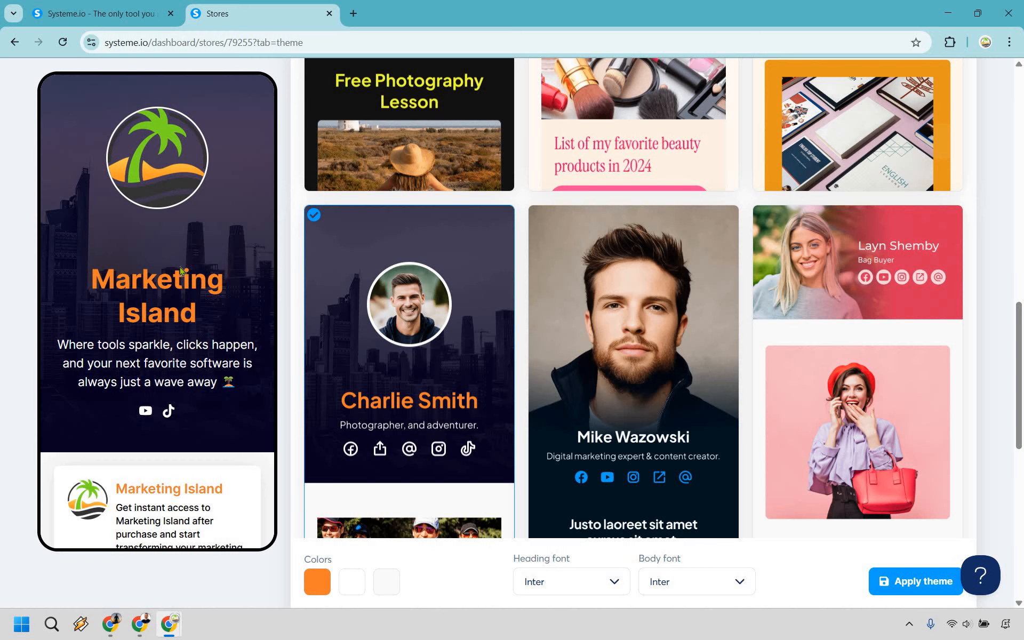
{"action": "left_click", "coordinate": [598, 293]}
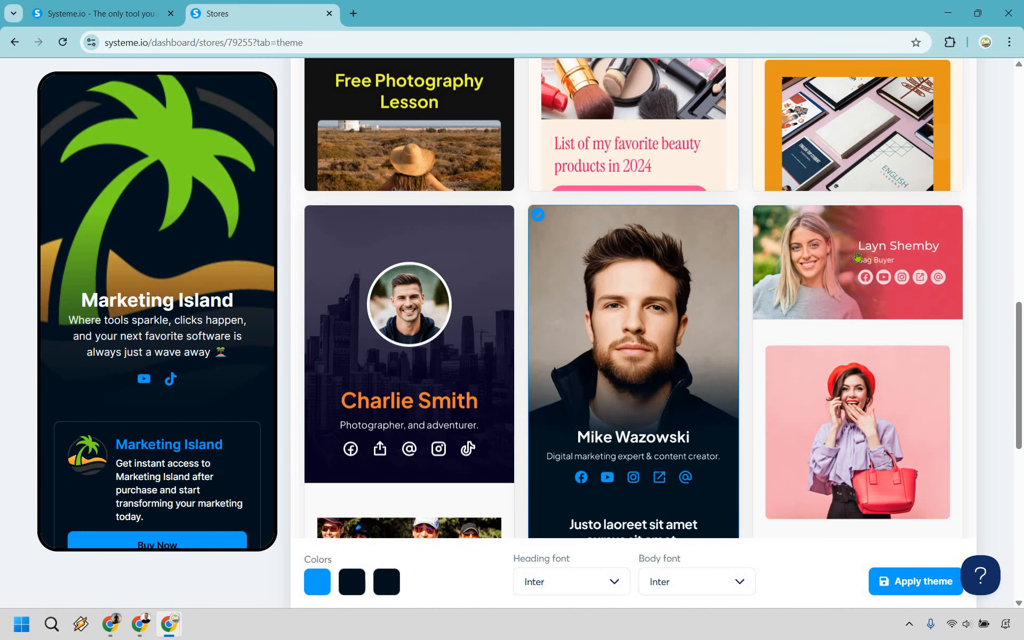
{"action": "left_click", "coordinate": [857, 257]}
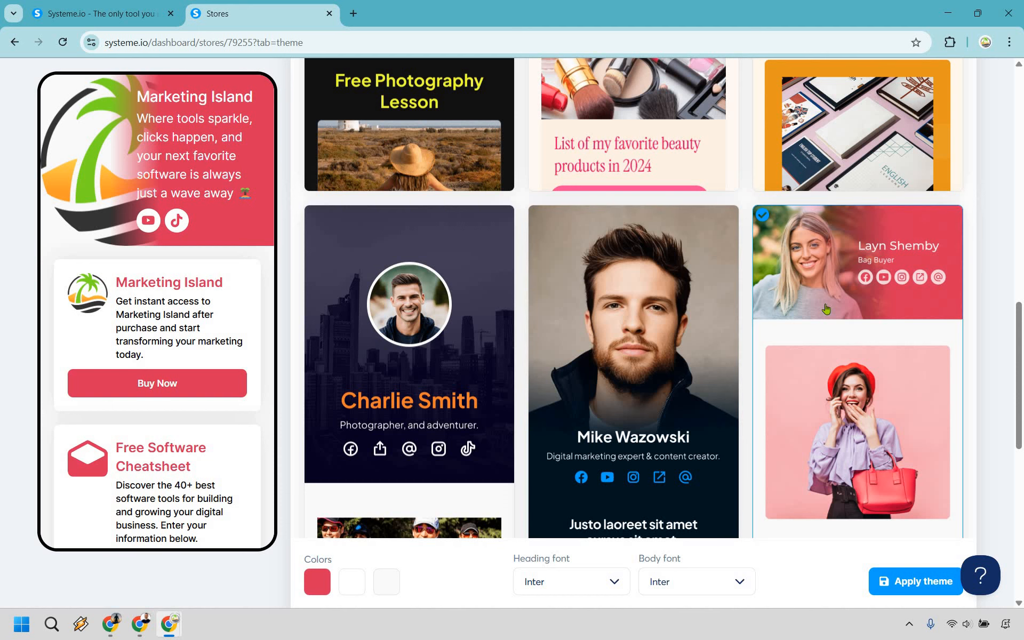
{"action": "scroll", "coordinate": [414, 265], "scroll_direction": "down", "scroll_amount": 8}
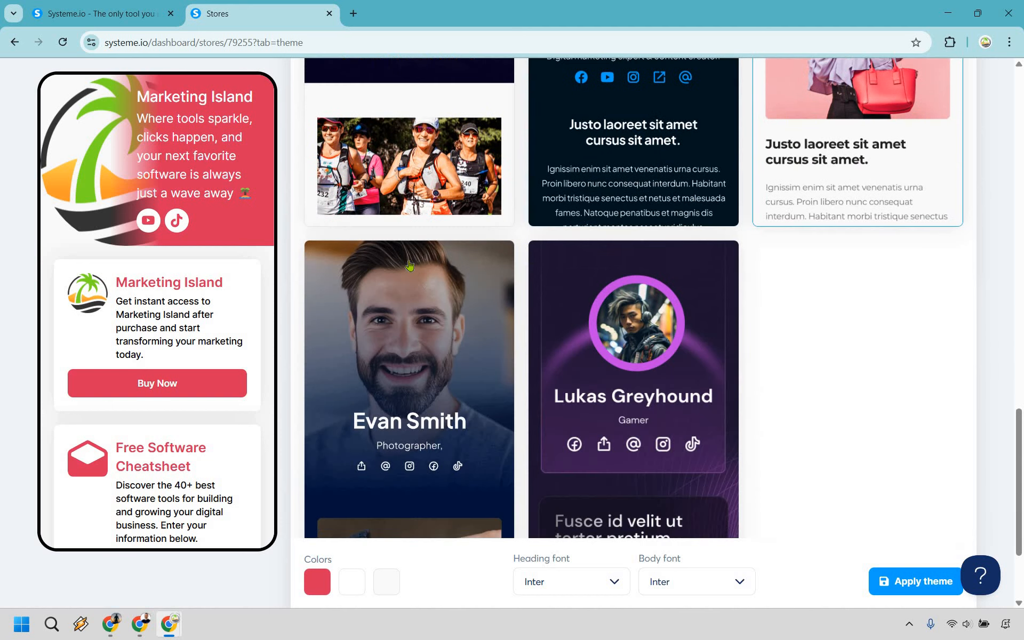
{"action": "left_click", "coordinate": [415, 267]}
{"action": "left_click", "coordinate": [609, 267]}
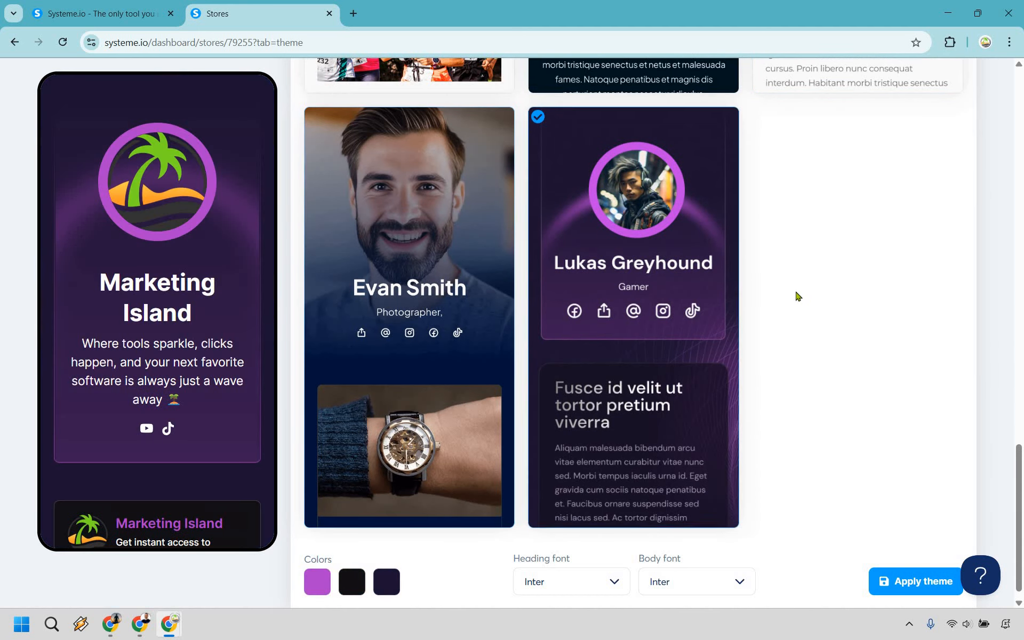
{"action": "scroll", "coordinate": [825, 327], "scroll_direction": "up", "scroll_amount": 10}
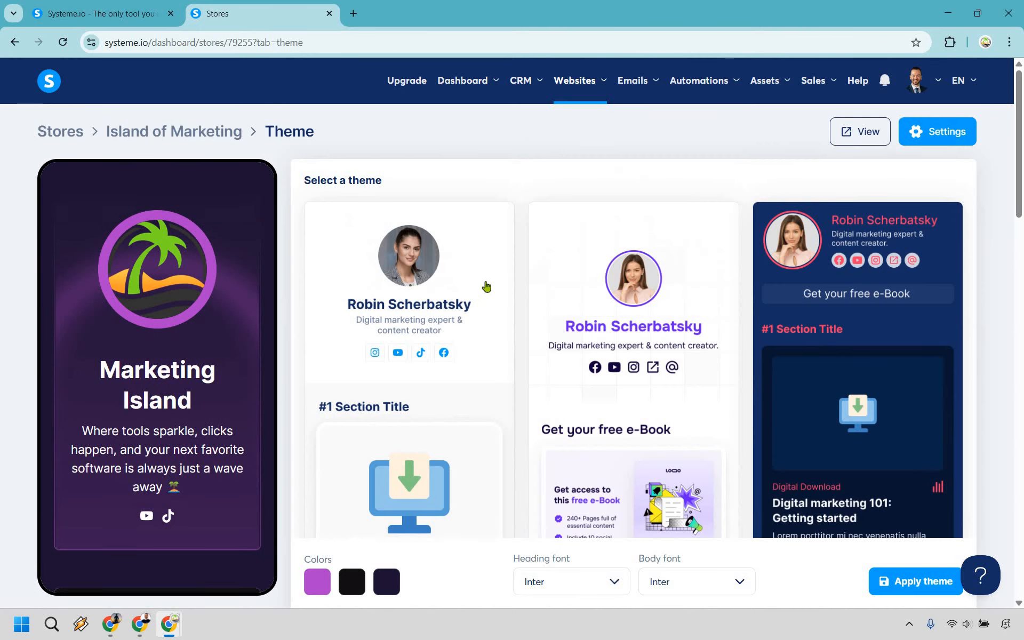
{"action": "left_click", "coordinate": [487, 287]}
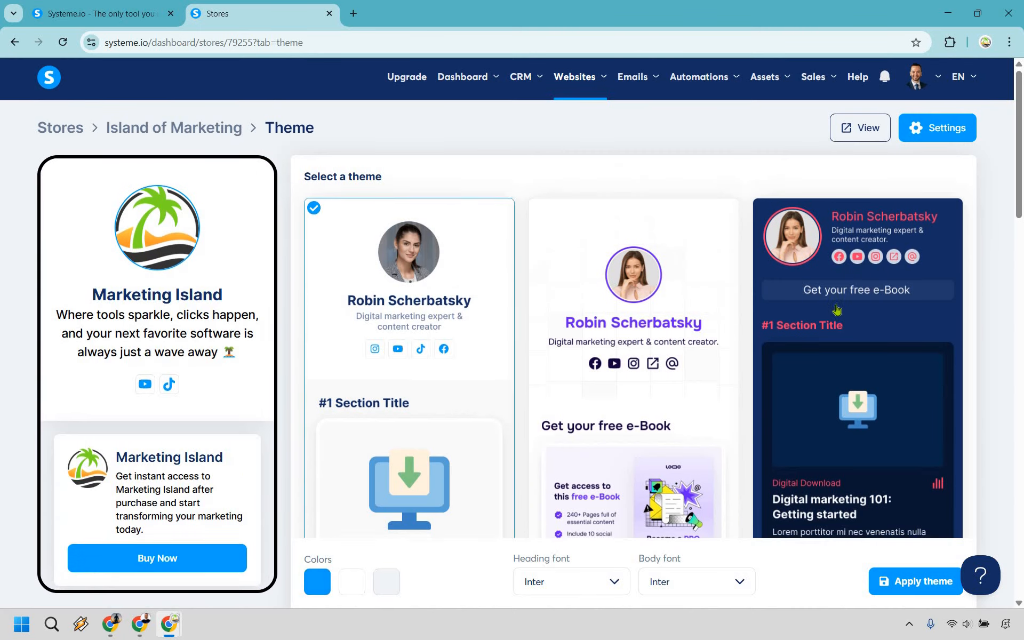
- Apply the cream Book Expert theme to the store with its main color changed to green (#02ad5b)
{"action": "scroll", "coordinate": [841, 309], "scroll_direction": "down", "scroll_amount": 6}
{"action": "left_click", "coordinate": [841, 310]}
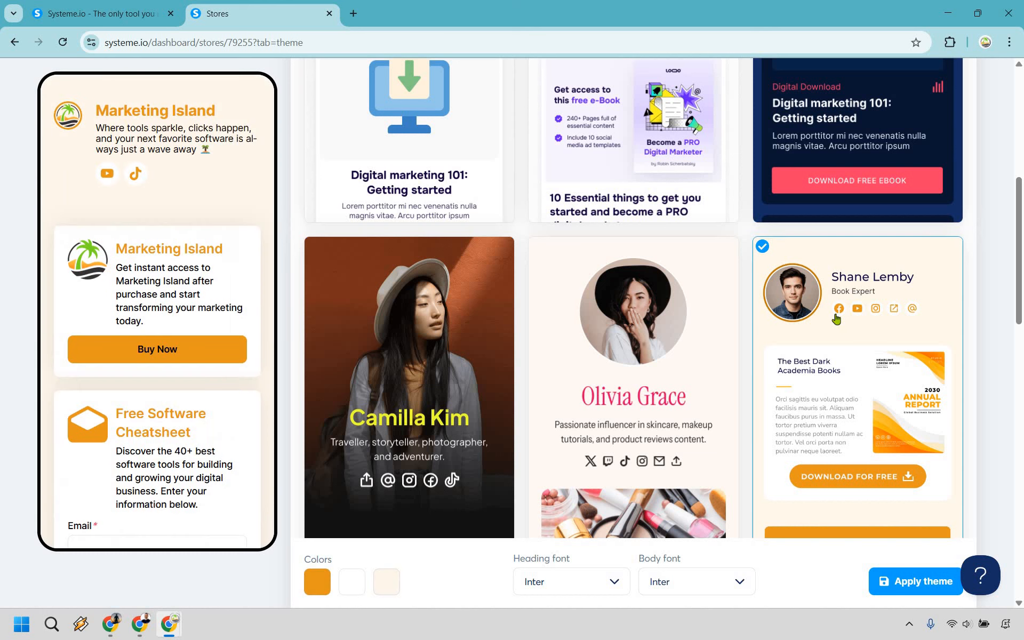
{"action": "left_click", "coordinate": [317, 585]}
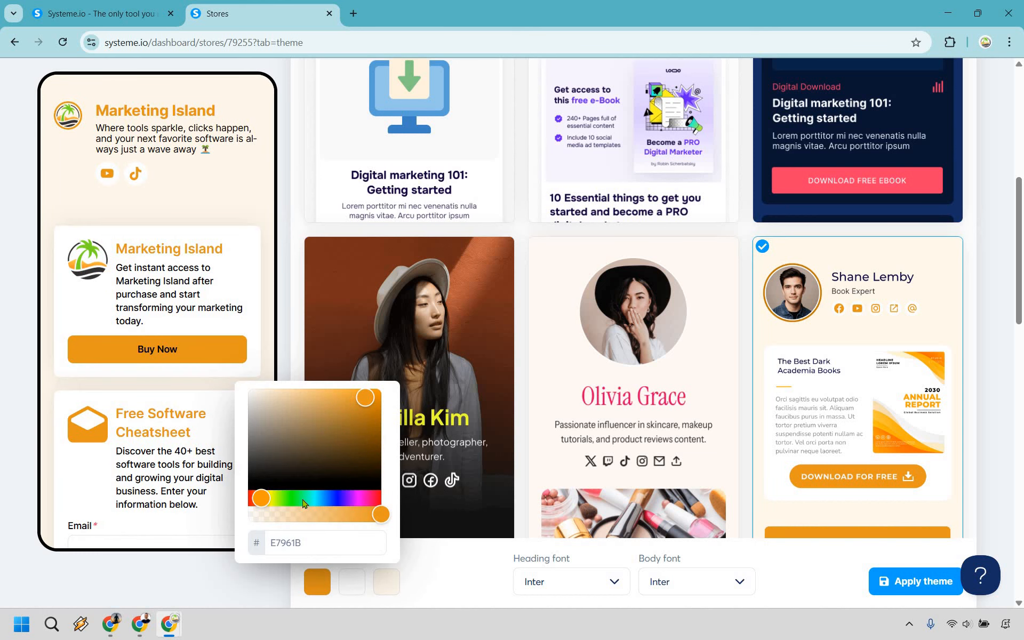
{"action": "left_click", "coordinate": [304, 500]}
{"action": "left_click_drag", "start_coordinate": [310, 505], "coordinate": [313, 503]}
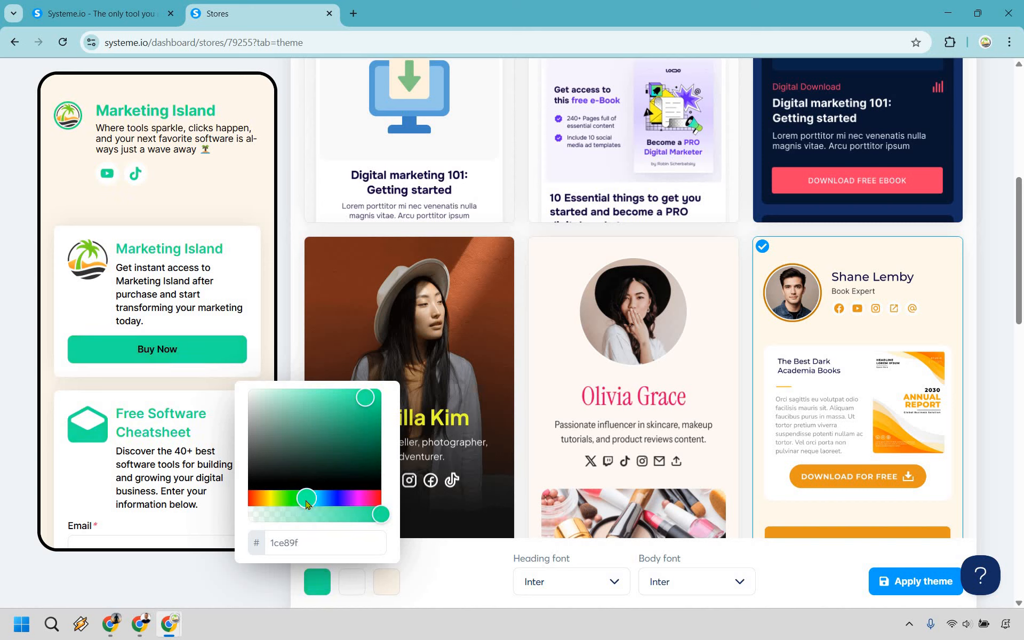
{"action": "left_click", "coordinate": [379, 419]}
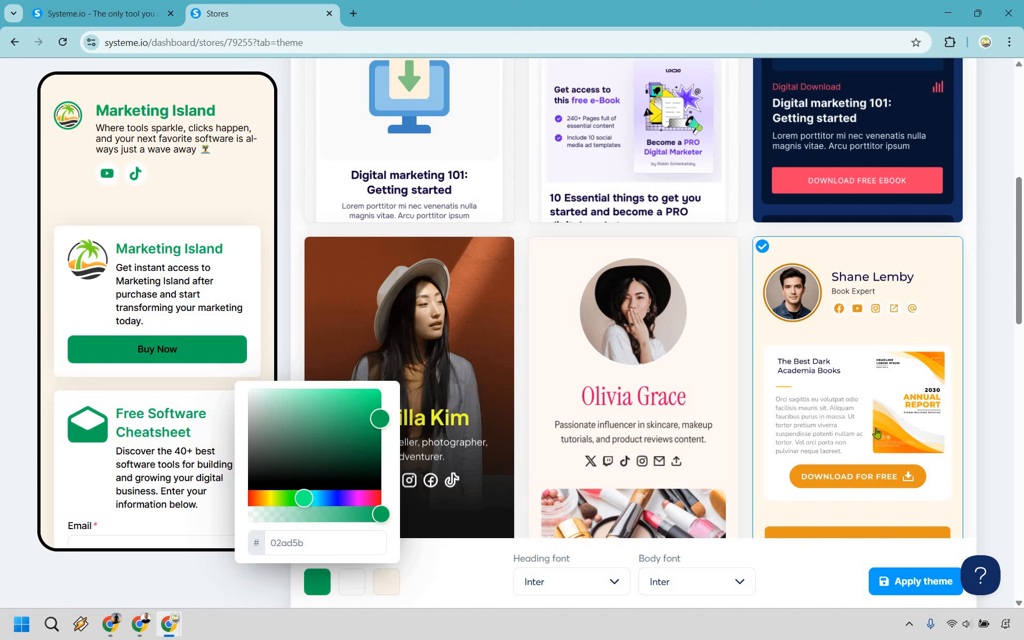
{"action": "left_click", "coordinate": [997, 366]}
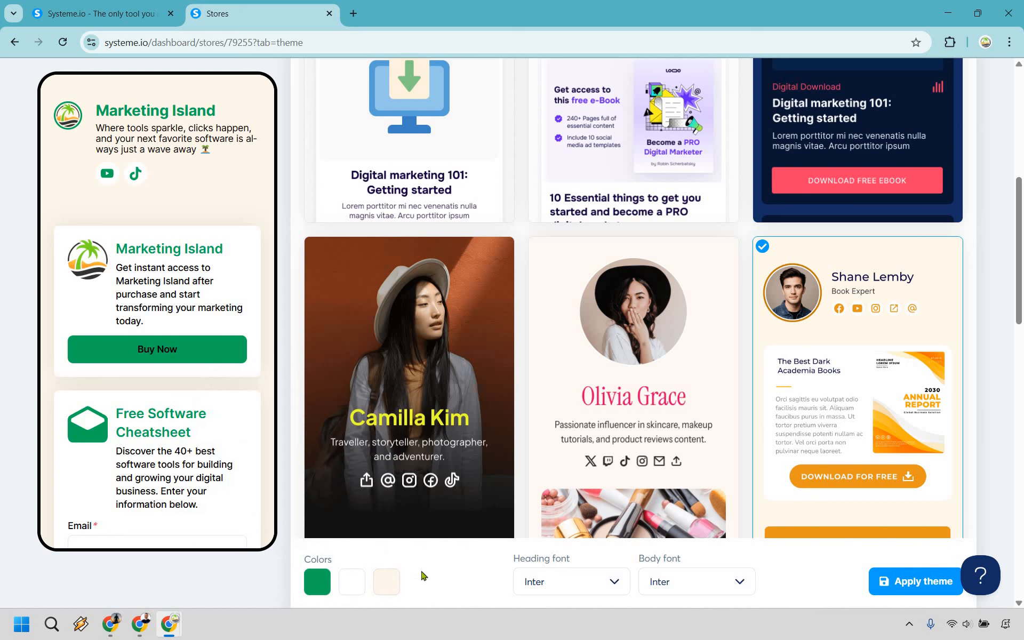
{"action": "left_click", "coordinate": [905, 584]}
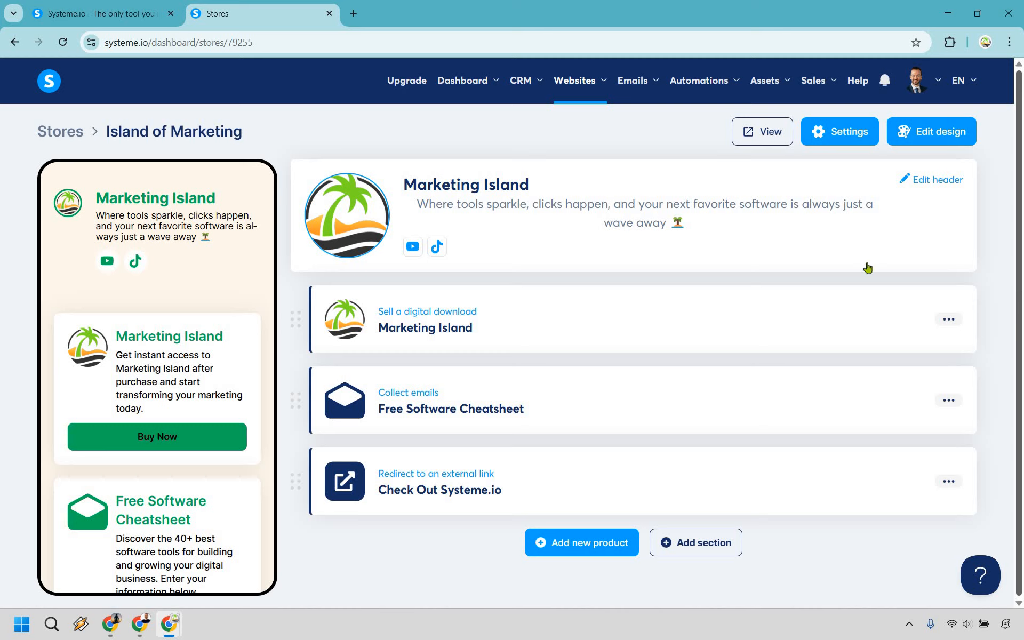
- View the live store page, test the "Check Out Systeme.io" product's link, and return to the store page
{"action": "left_click", "coordinate": [752, 135]}
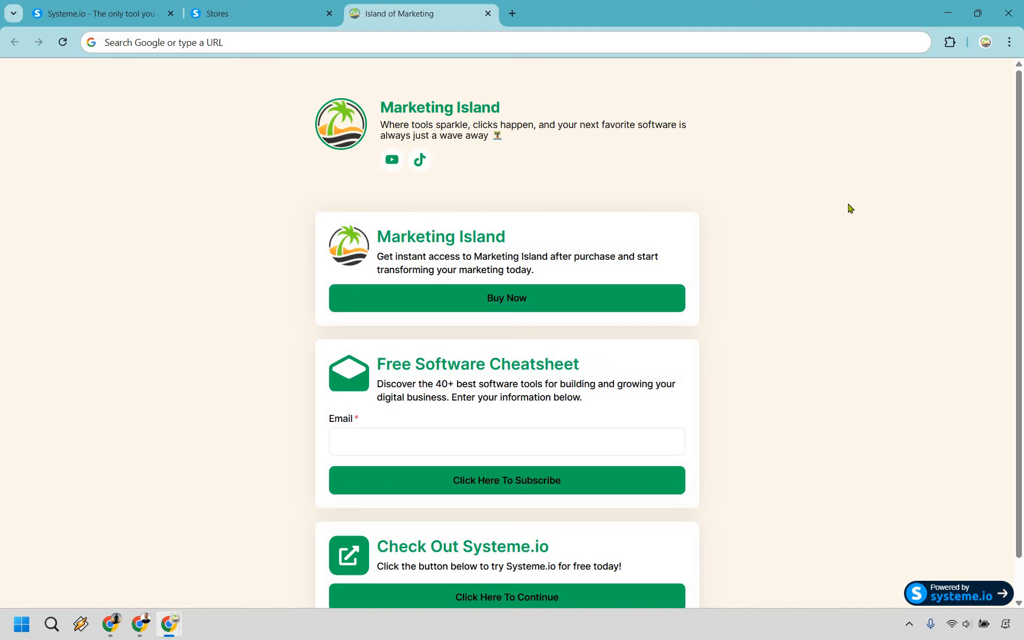
{"action": "scroll", "coordinate": [787, 395], "scroll_direction": "down", "scroll_amount": 1}
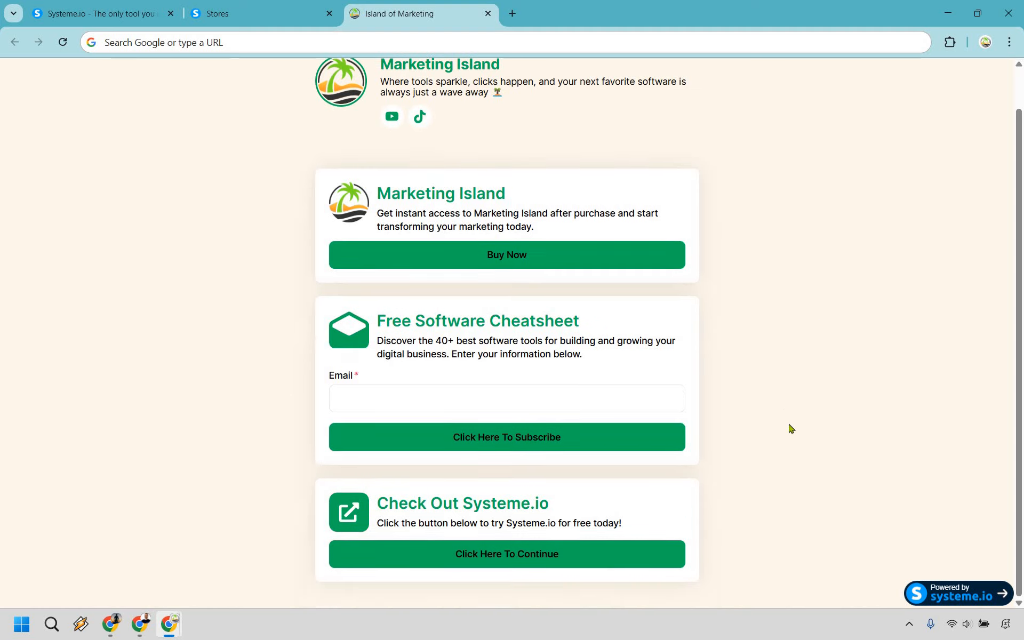
{"action": "left_click", "coordinate": [616, 558]}
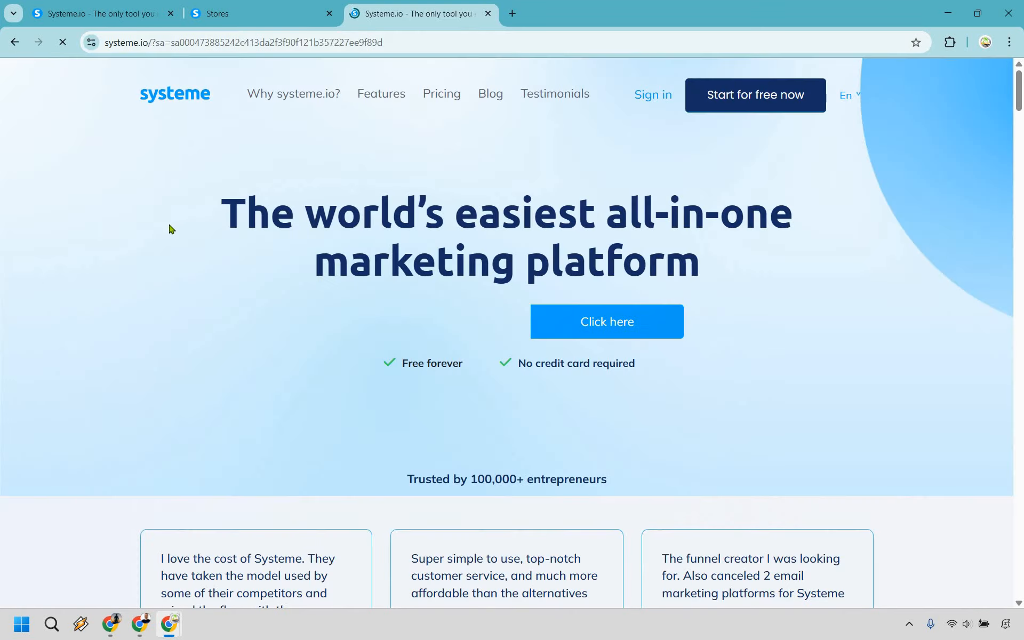
{"action": "left_click", "coordinate": [13, 46]}
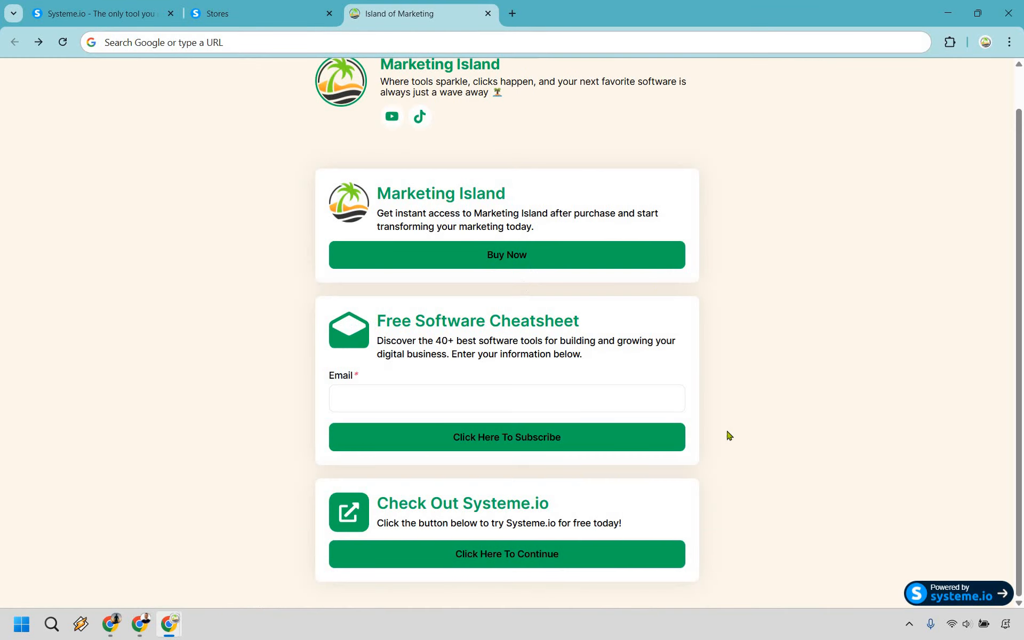
{"action": "scroll", "coordinate": [894, 291], "scroll_direction": "up", "scroll_amount": 1}
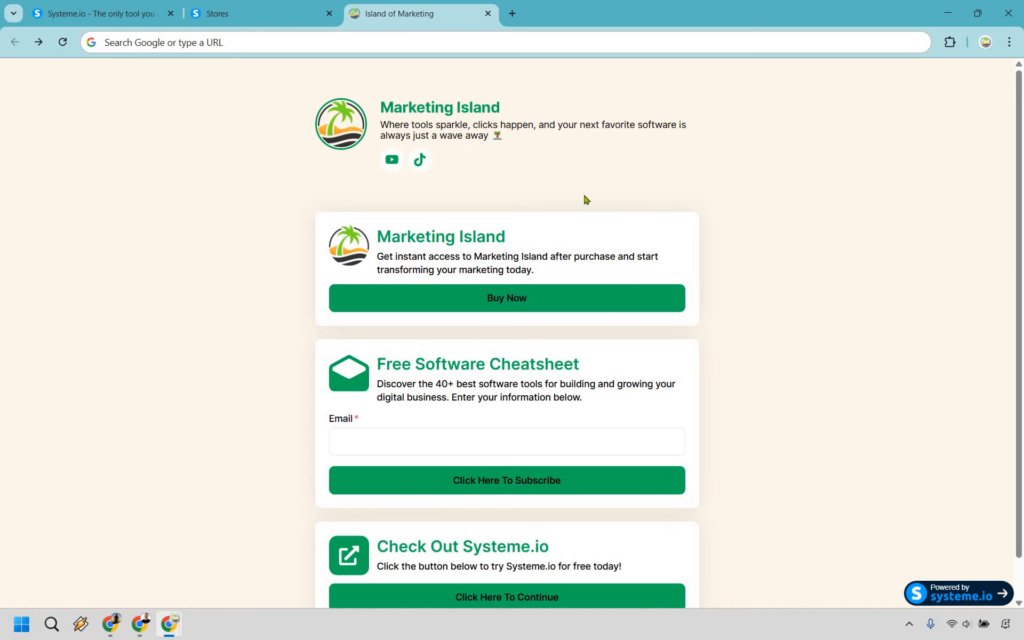
- Examine the Marketing Island checkout page with Credit cards (Stripe) as the payment method, and return to the store's dashboard tab
{"action": "left_click", "coordinate": [493, 110]}
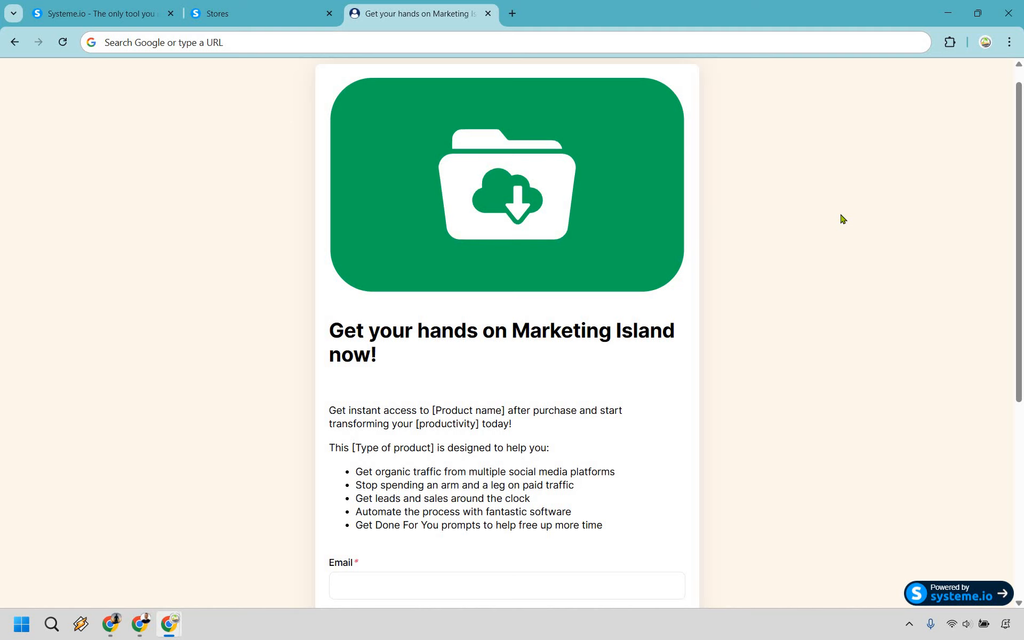
{"action": "scroll", "coordinate": [842, 219], "scroll_direction": "down", "scroll_amount": 5}
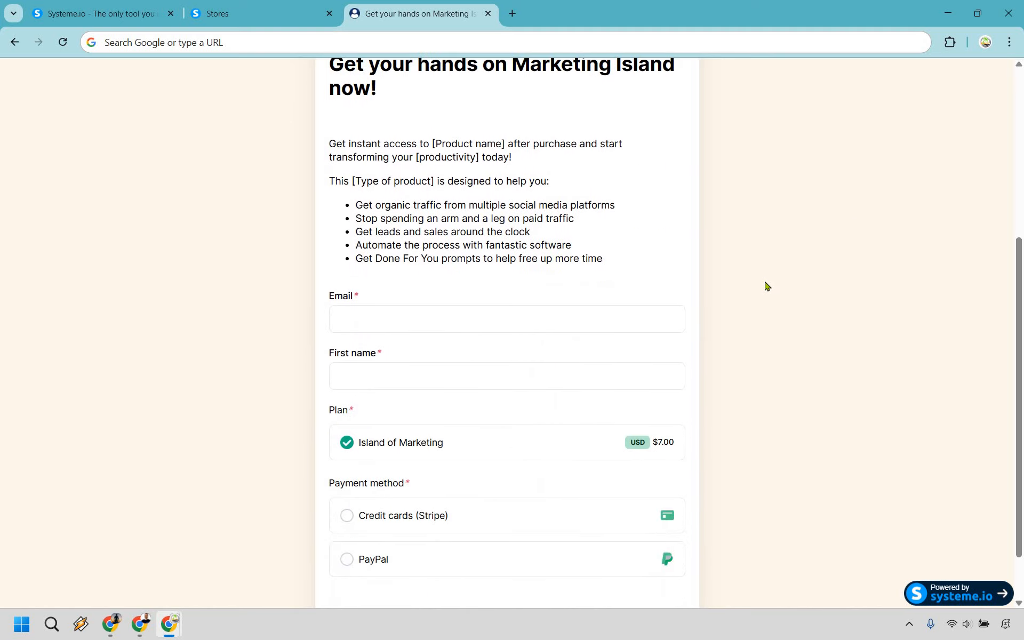
{"action": "scroll", "coordinate": [779, 310], "scroll_direction": "down", "scroll_amount": 2}
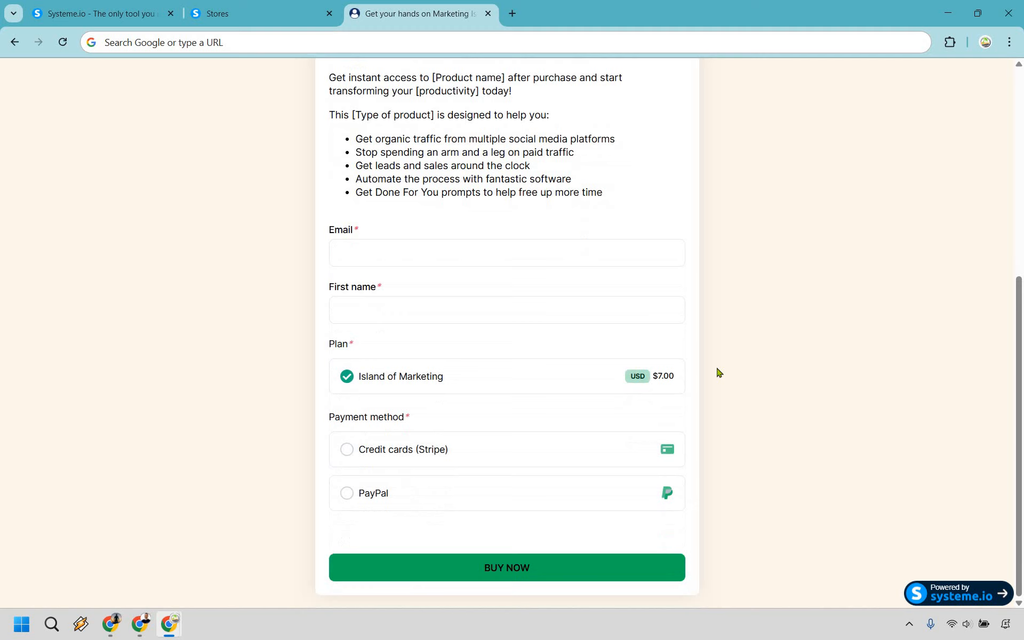
{"action": "left_click", "coordinate": [434, 453]}
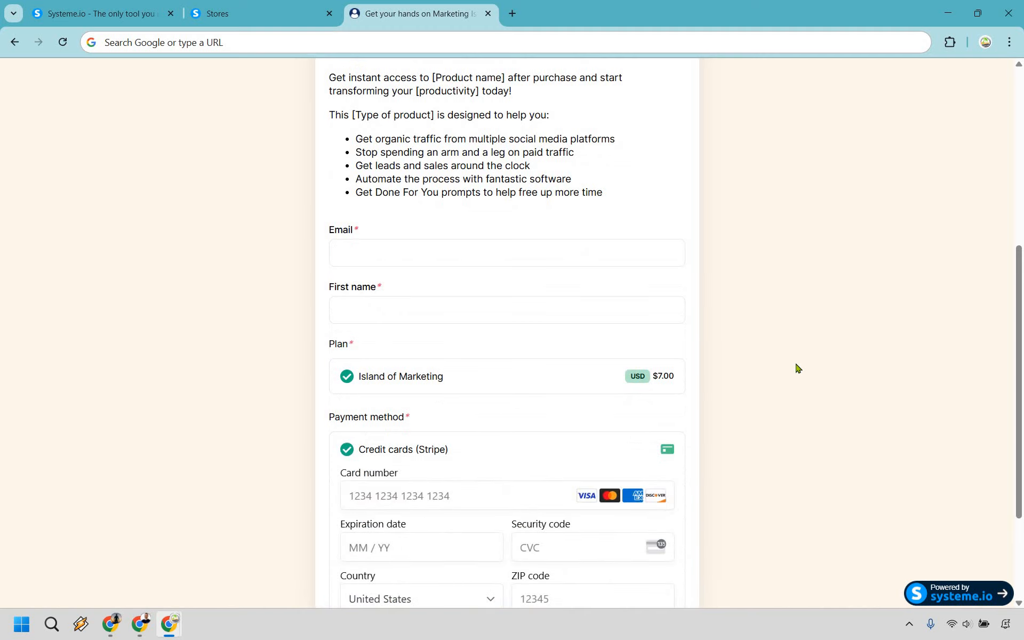
{"action": "scroll", "coordinate": [797, 370], "scroll_direction": "down", "scroll_amount": 3}
{"action": "scroll", "coordinate": [798, 368], "scroll_direction": "down", "scroll_amount": 1}
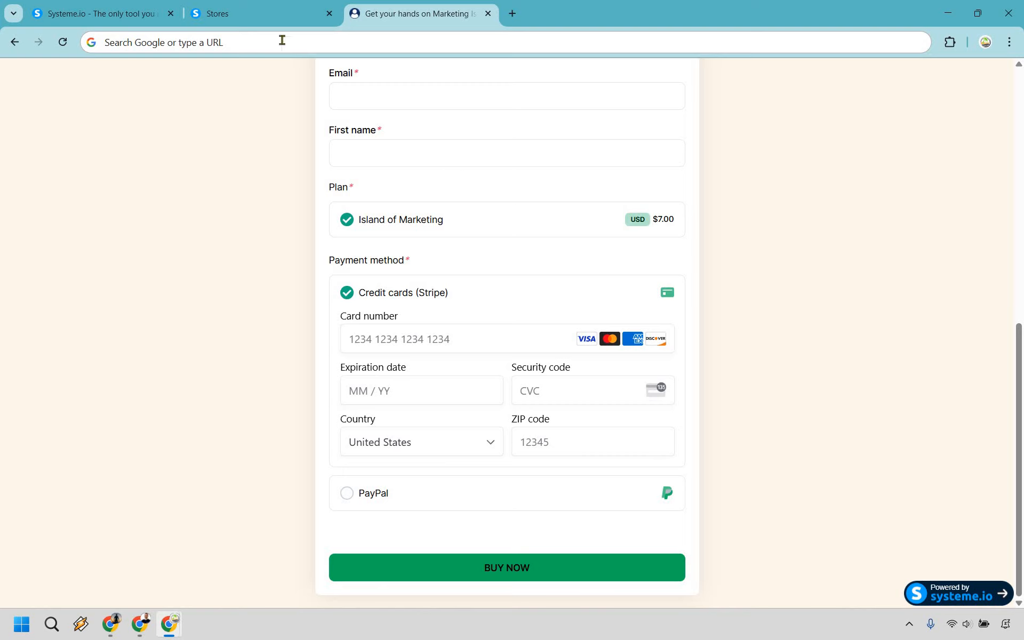
{"action": "left_click", "coordinate": [254, 4]}
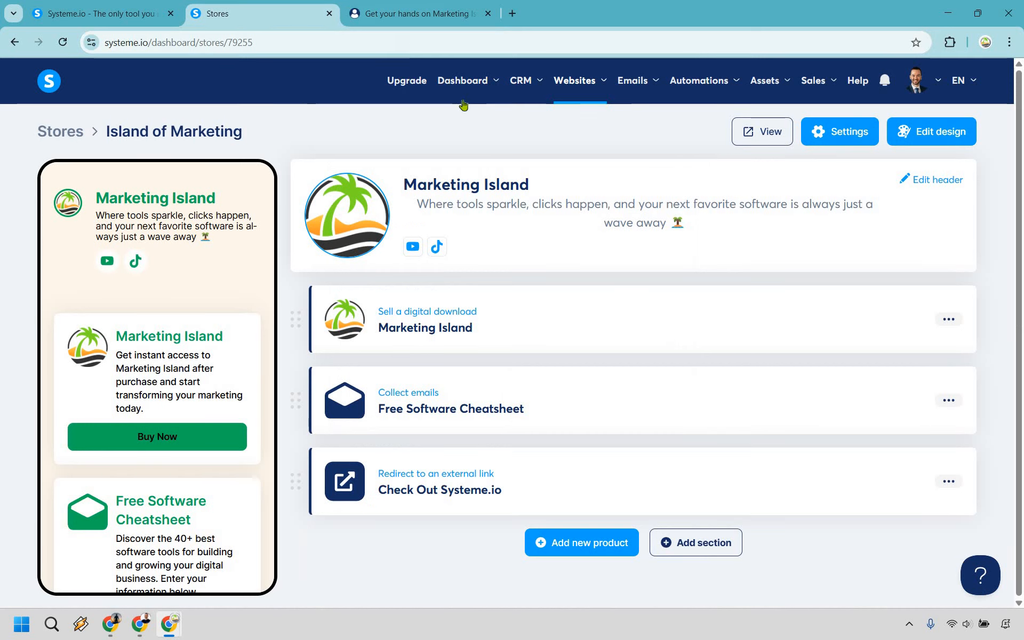